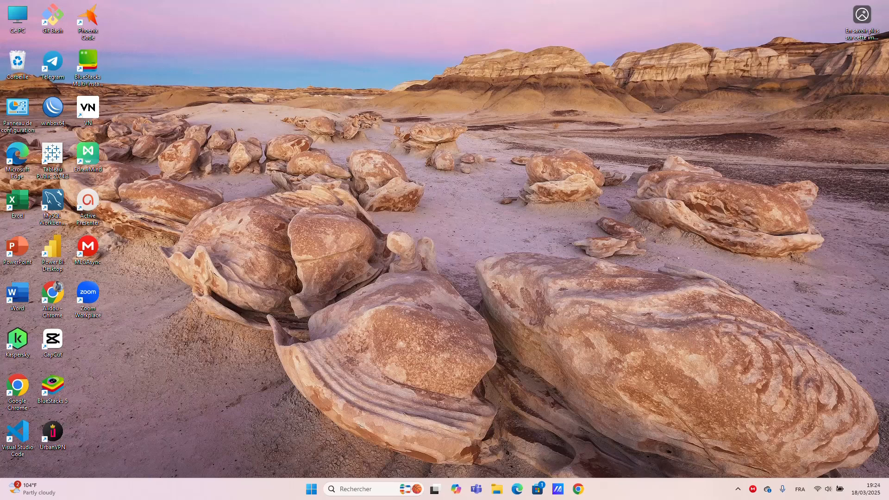
- Launch Excel and open the recent workbook Opération_de_base
double_click(19, 201)
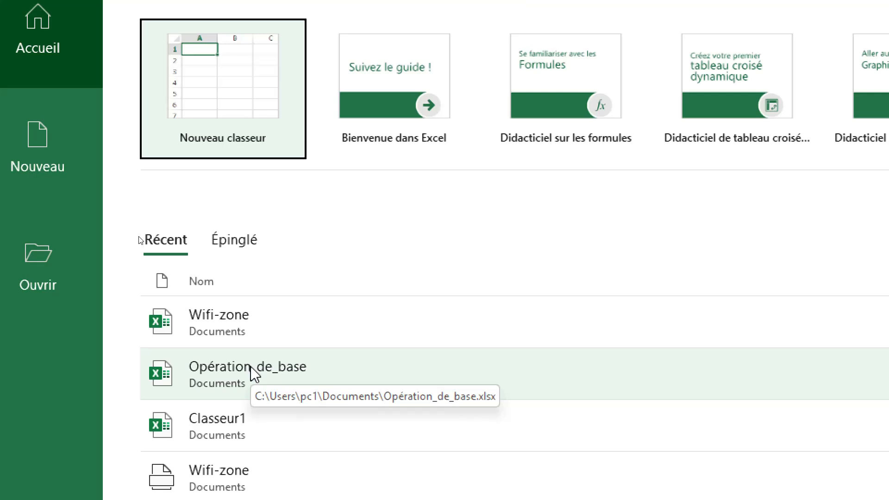
click(251, 366)
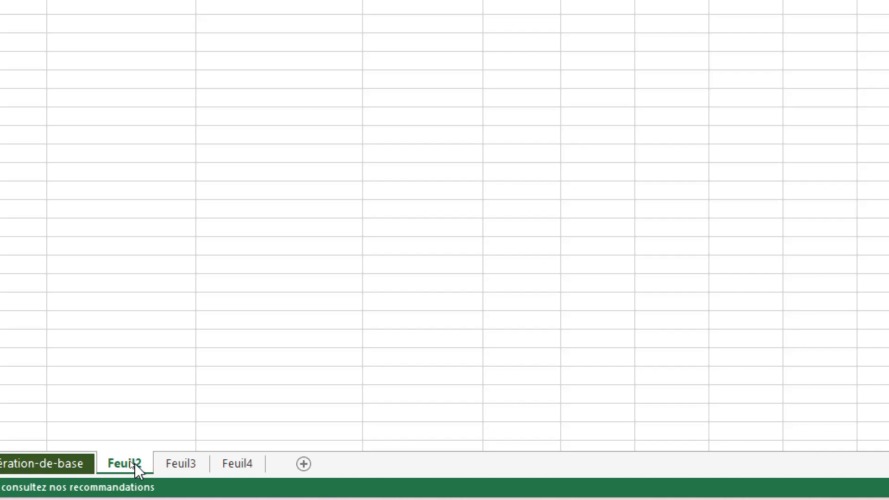
- Rename the sheet Feuil2 as Facture_simple
double_click(135, 463)
key(Return)
key(BackSpace)
text(F)
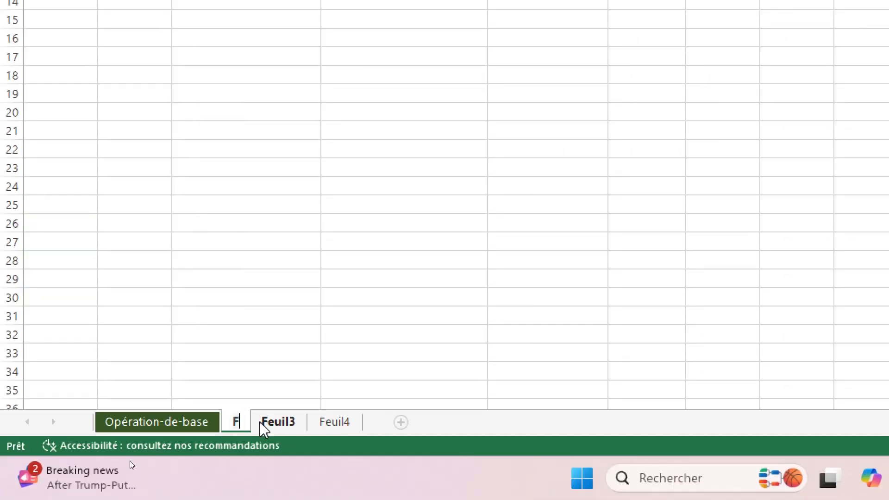
text(acture)
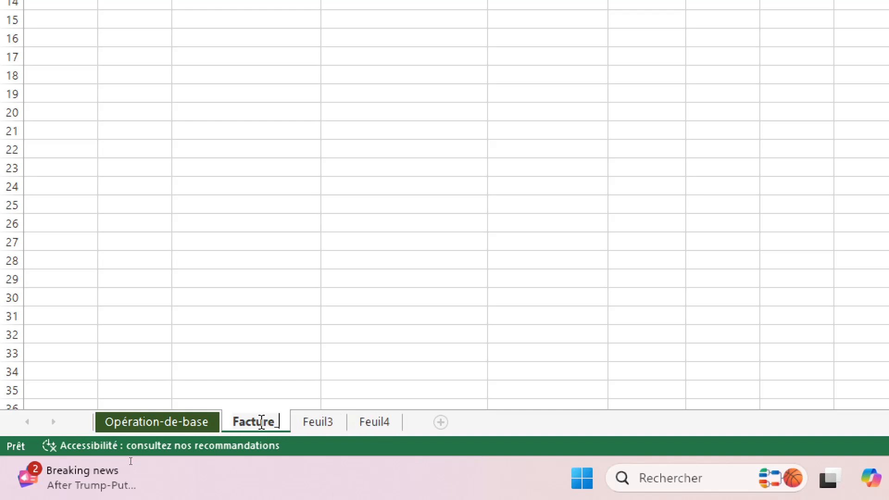
text(_simple)
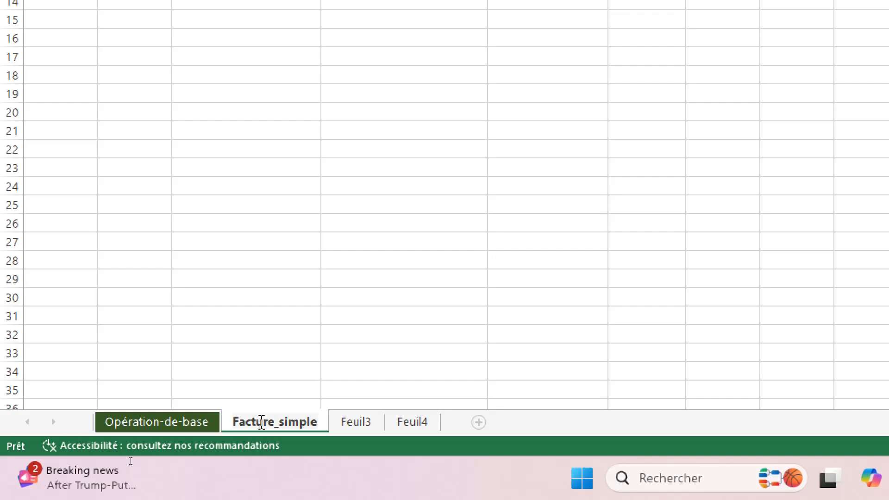
key(Return)
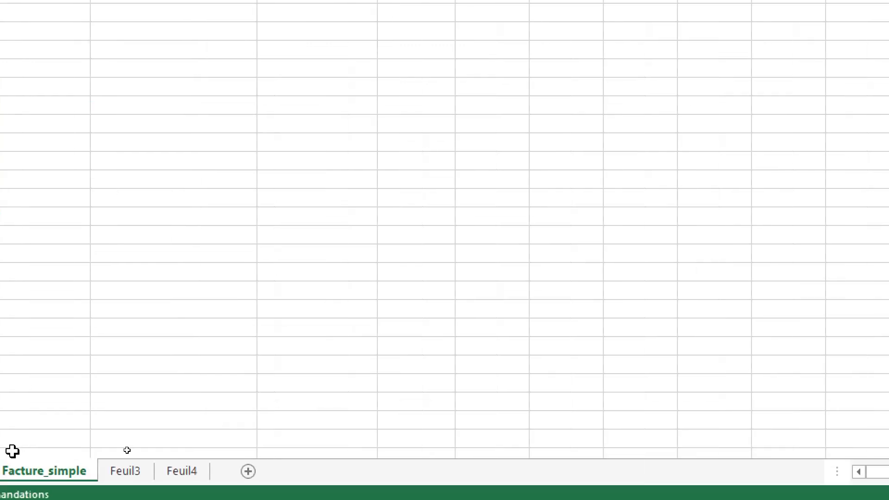
- Set the Facture_simple sheet tab colour to the standard orange
right_click(69, 470)
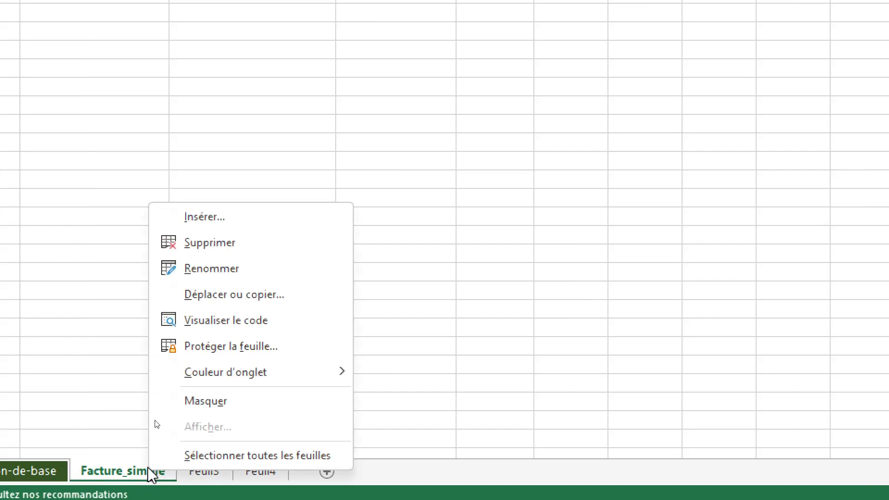
mouse_move(240, 380)
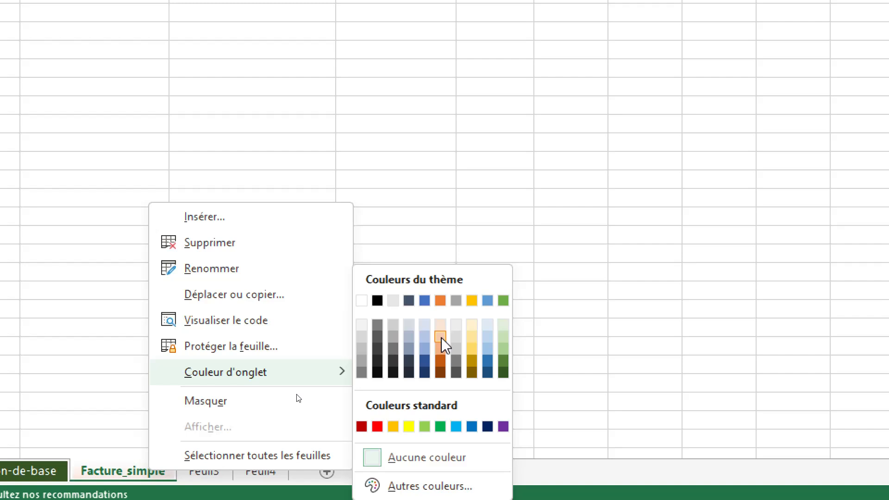
click(393, 426)
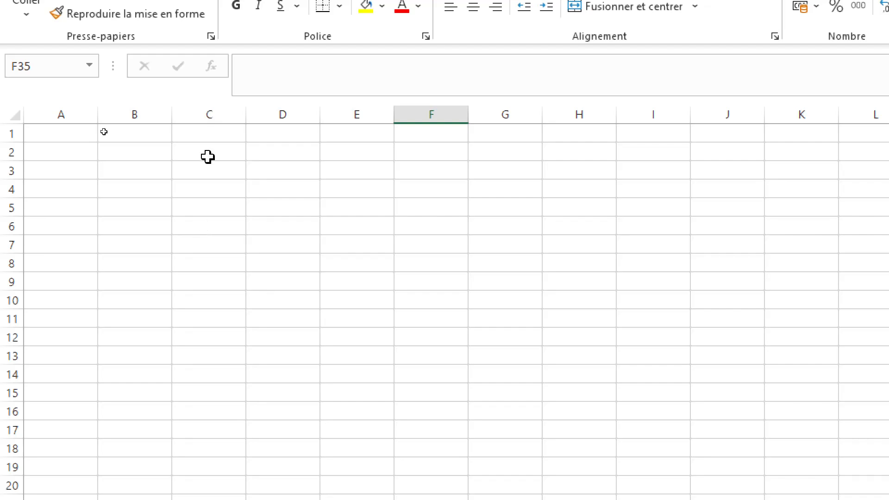
- Enter the company name FlashNovaTech-business in cell C3
click(208, 174)
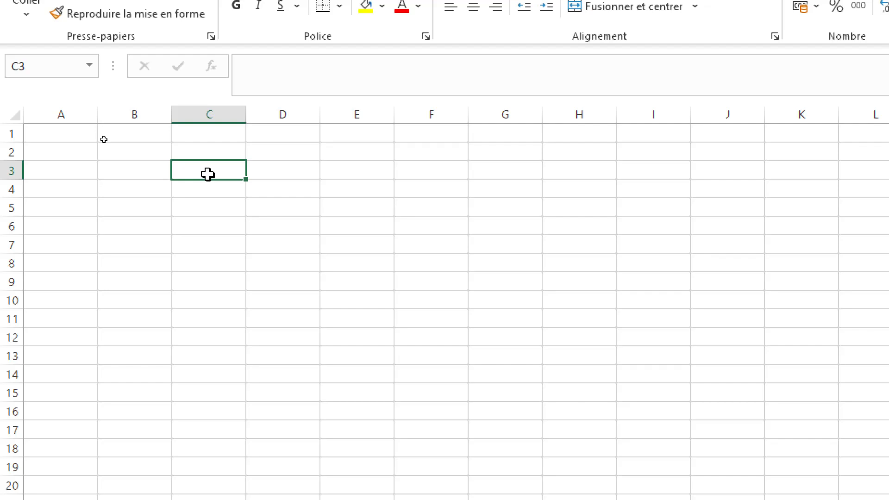
text(F)
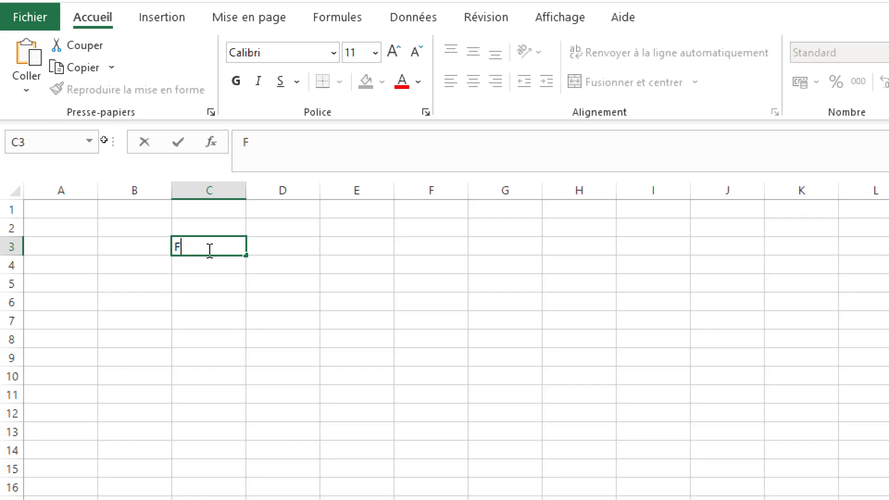
text(lash)
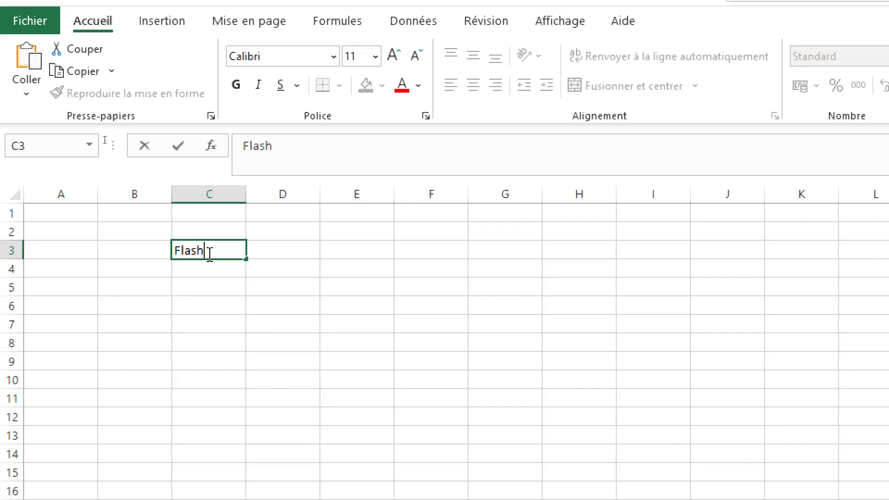
text(NovaTech)
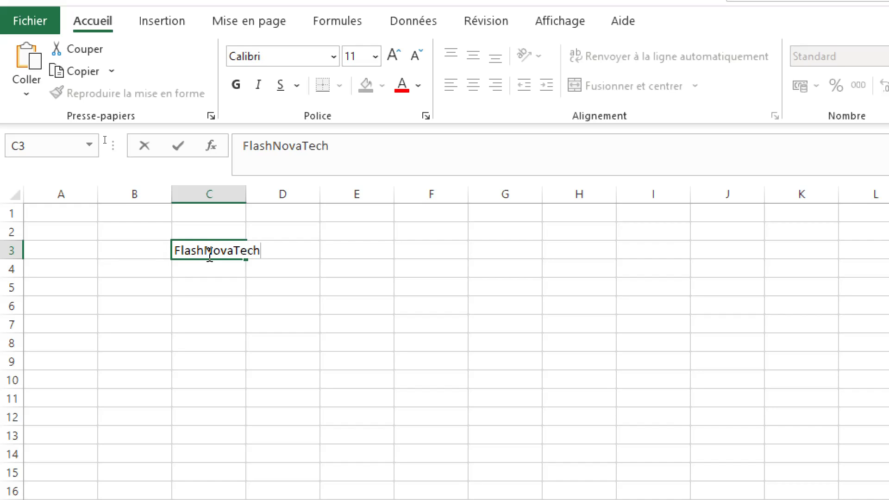
text(-)
text(buisness)
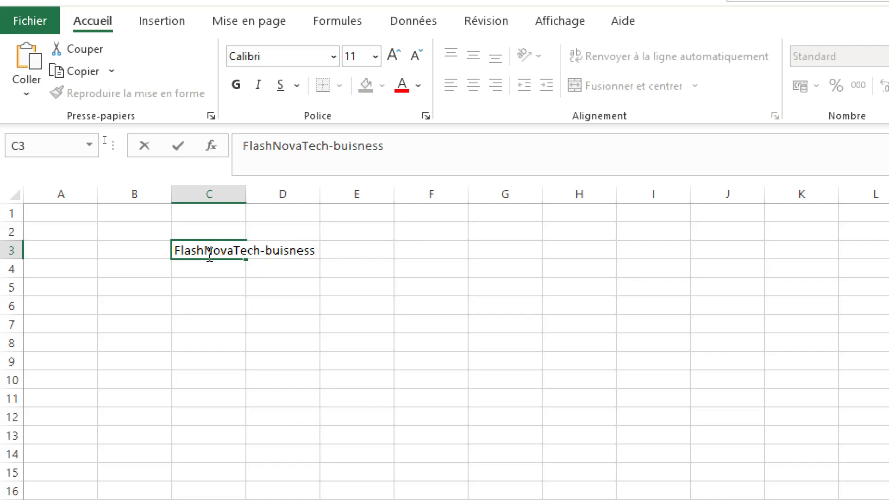
key(BackSpace)
key(BackSpace)
key(BackSpace)
key(BackSpace)
key(BackSpace)
key(BackSpace)
key(BackSpace)
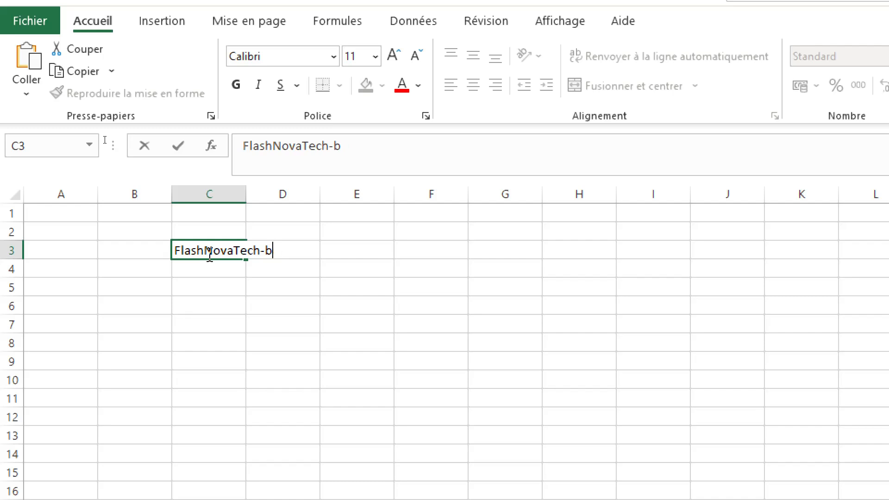
text(usiness)
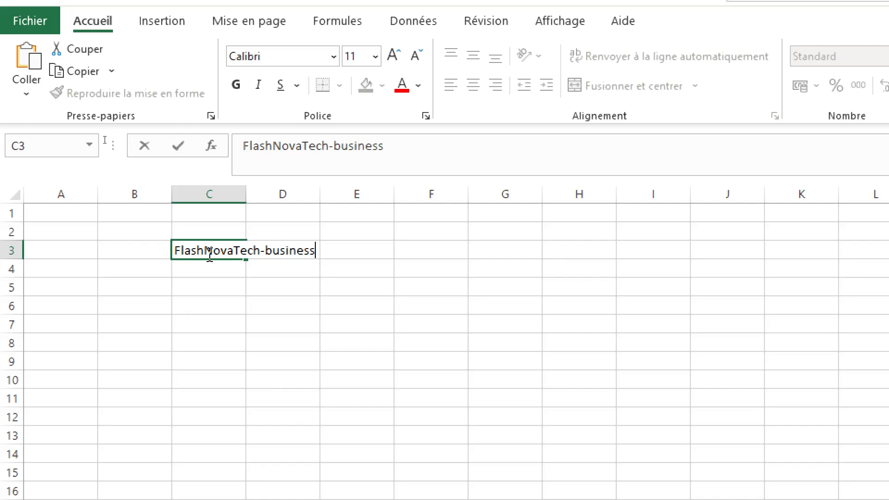
key(Return)
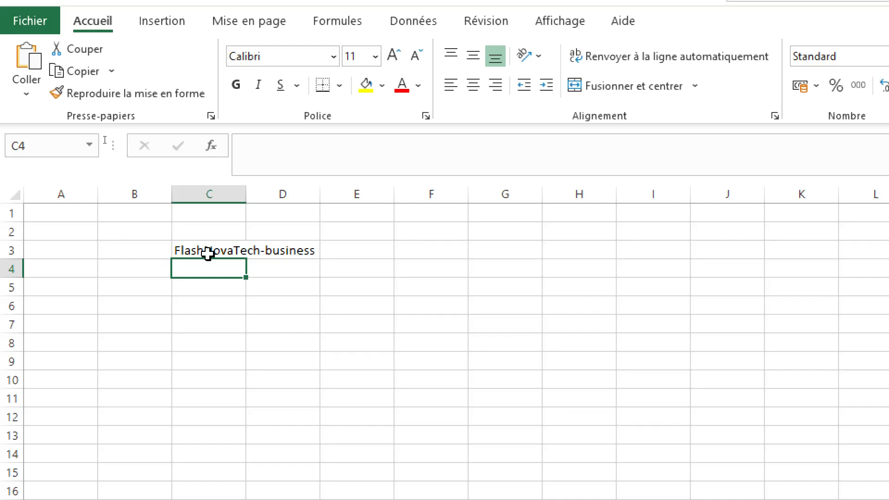
- Enter the company's address in cell C4
text(Ou)
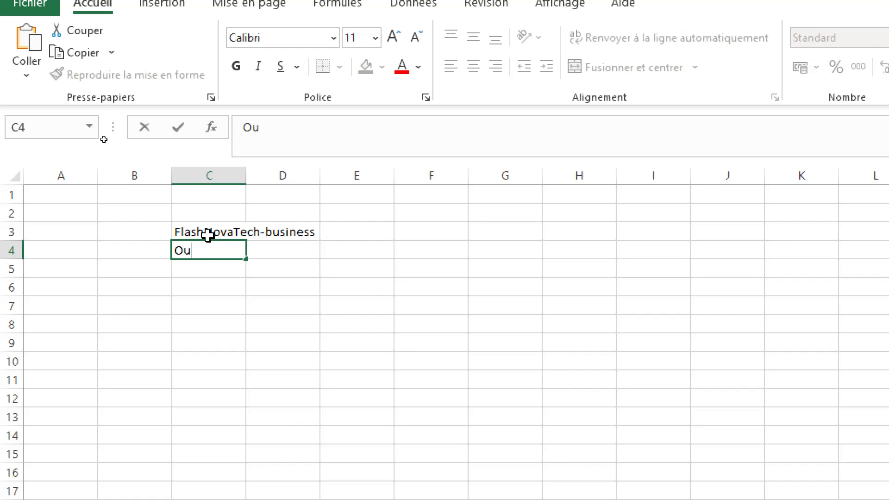
text(aga-Rimk)
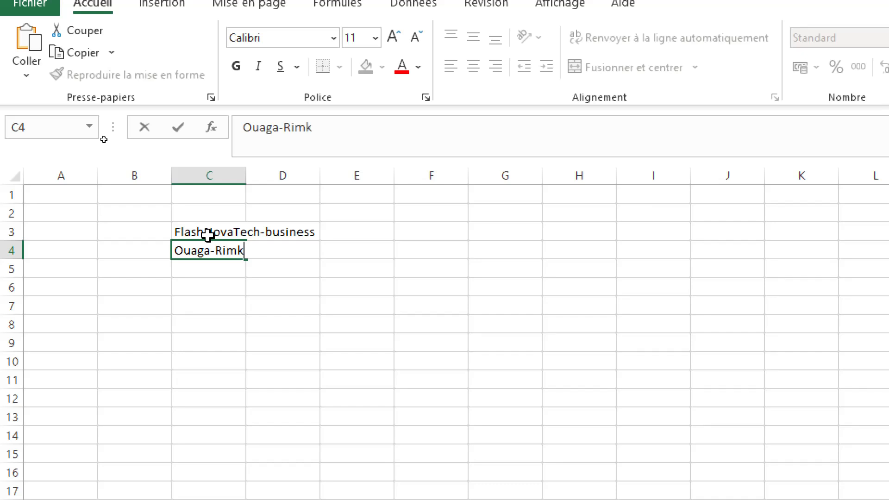
text(eita,BF)
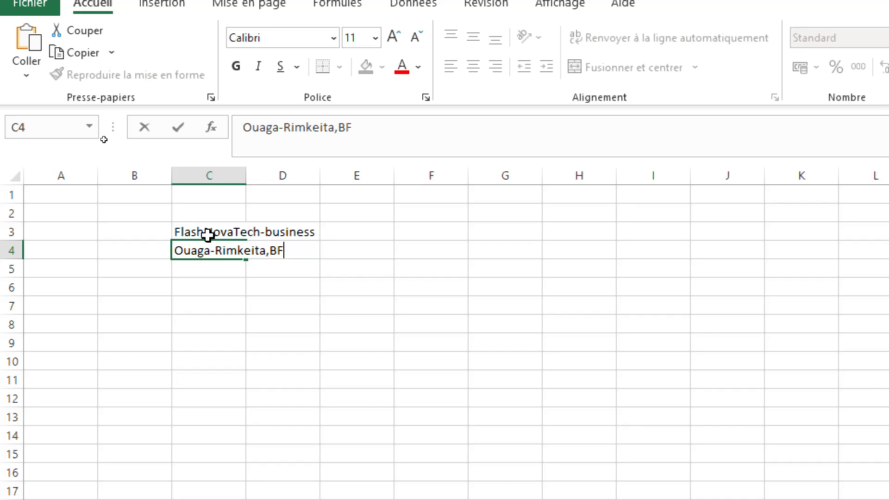
key(Return)
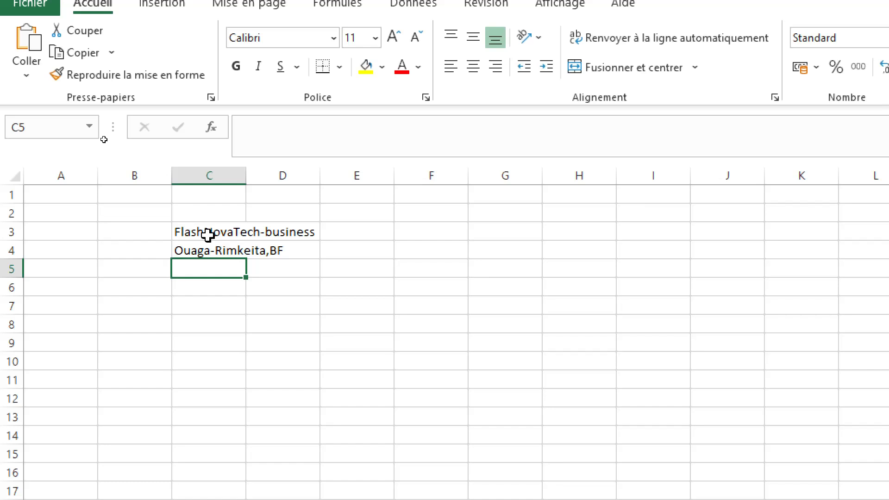
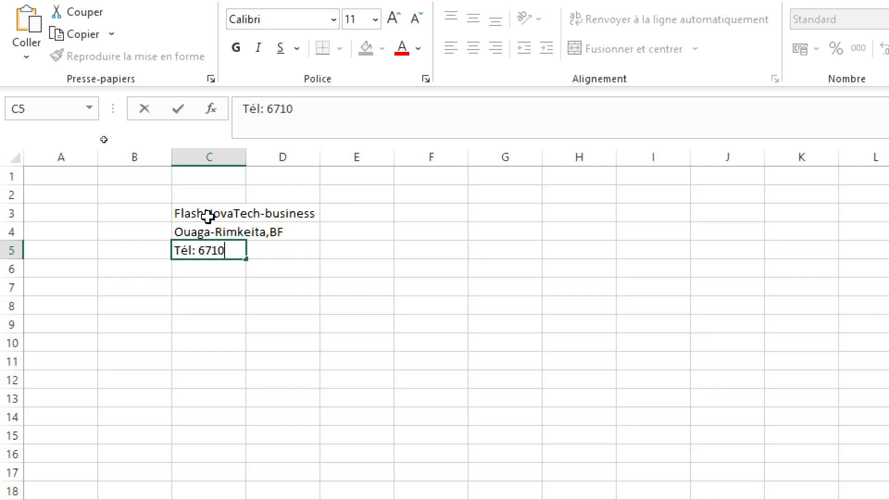
- Enter the company's phone number, preceded by the label Tél:, in cell C5
key(Return)
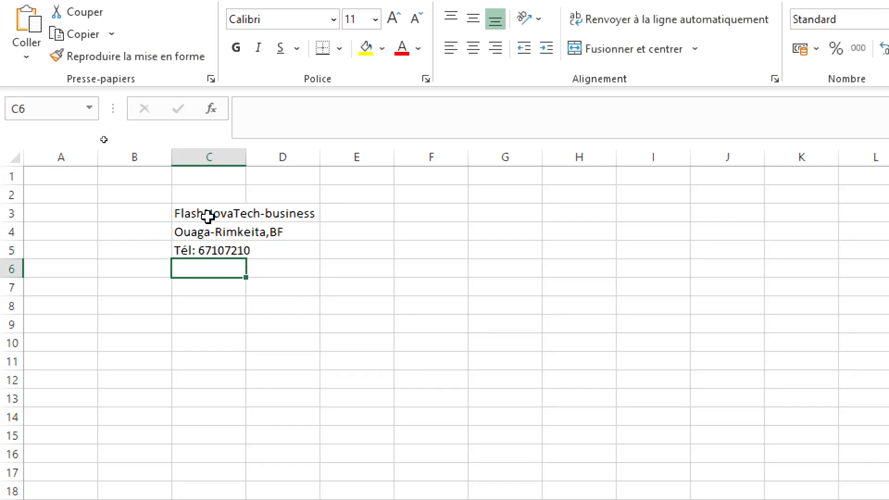
- Enter the company's e-mail address, preceded by the label E-mail:, in cell C6
text(E)
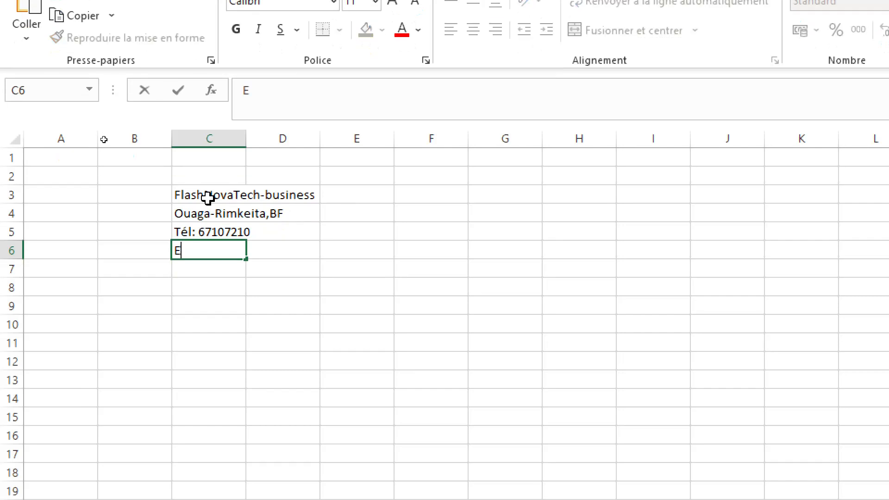
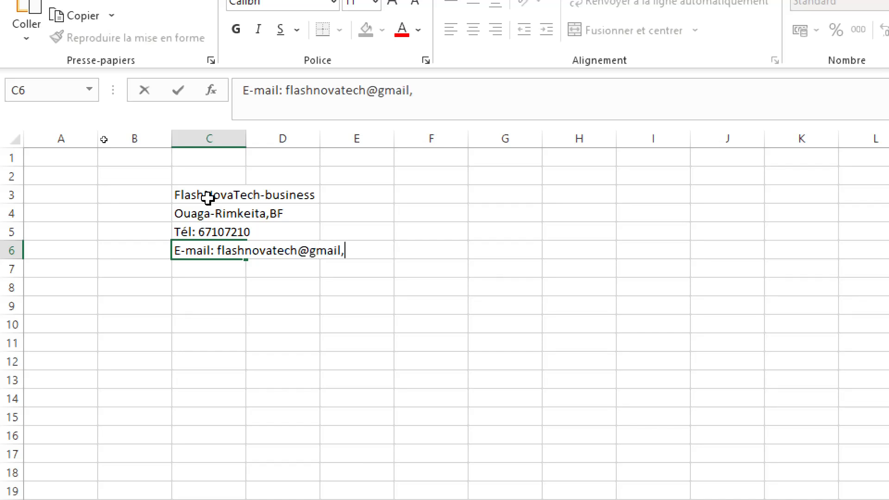
key(Return)
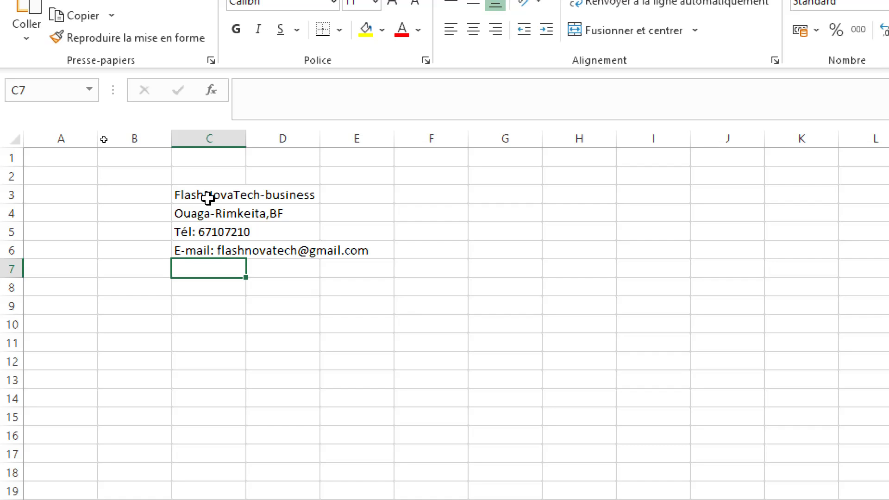
- Enter the client's name in cell C8, leaving row 7 blank
key(Return)
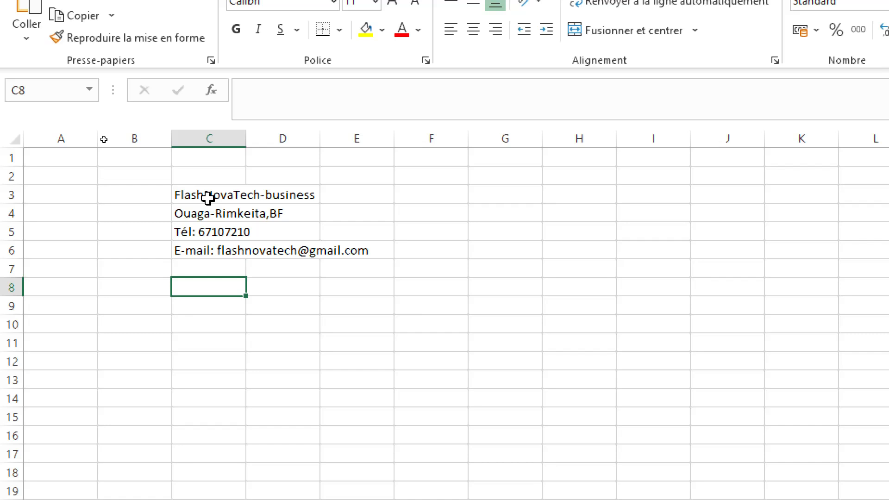
text(E)
key(BackSpace)
key(BackSpace)
text(Mr)
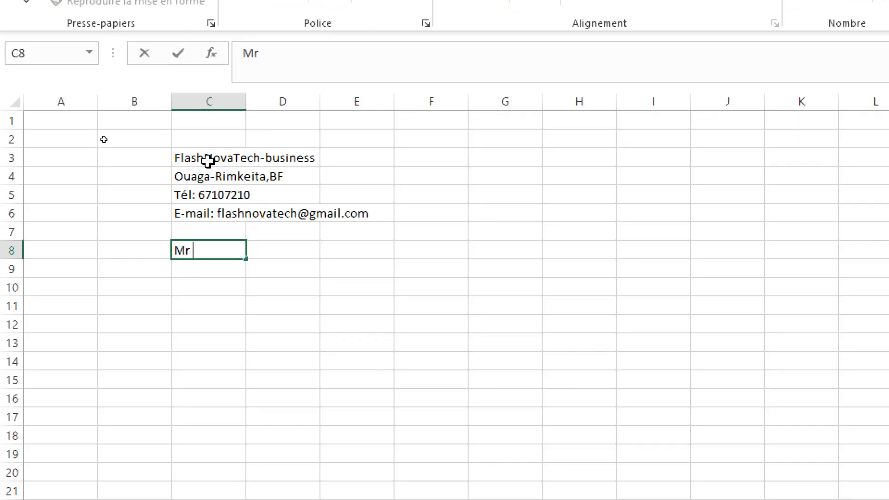
text( Eric)
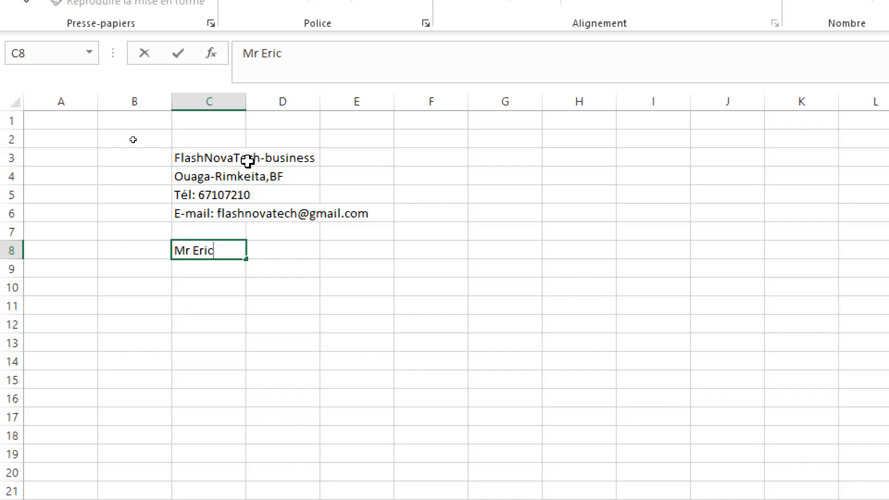
click(218, 283)
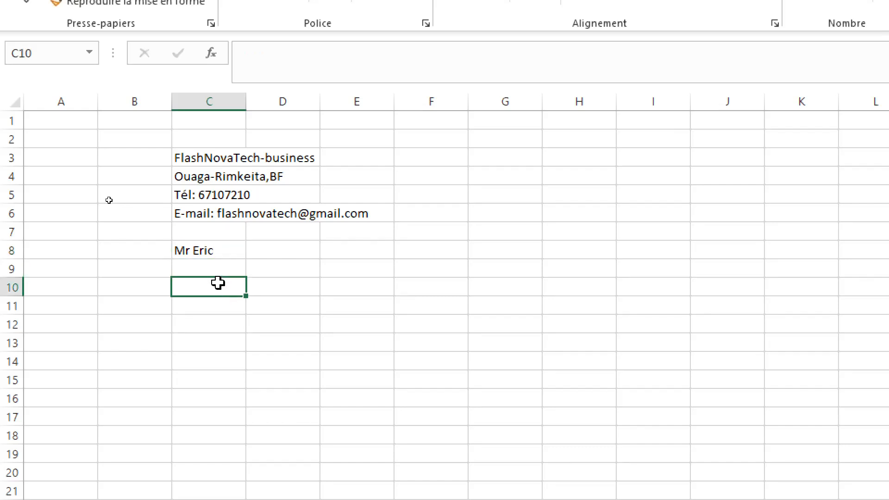
- Enter the label N° in cell C10
text(N)
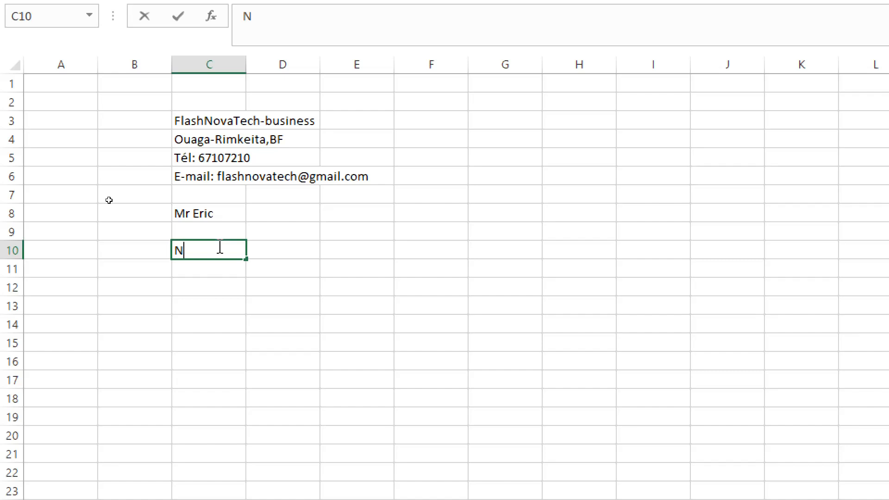
text(0)
key(BackSpace)
text())
key(BackSpace)
text(°)
click(209, 271)
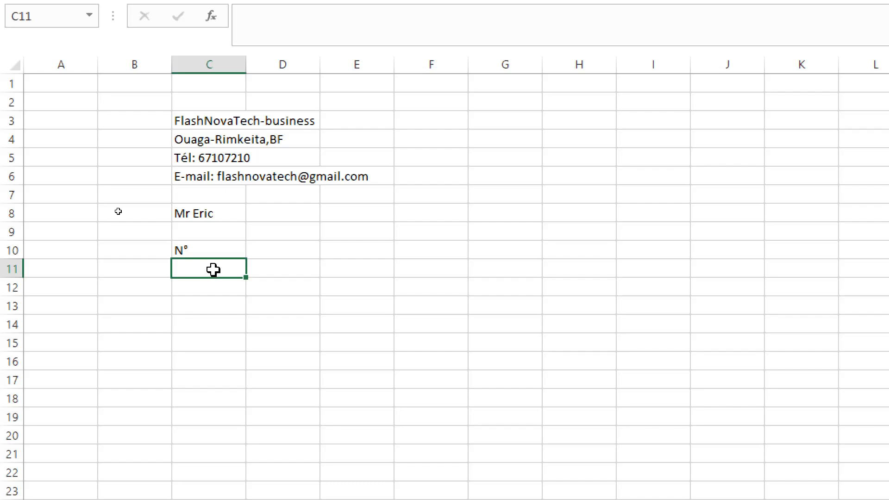
- Enter the column headers Libellé, Qté, P.U and PT in cells D10 through G10
click(285, 245)
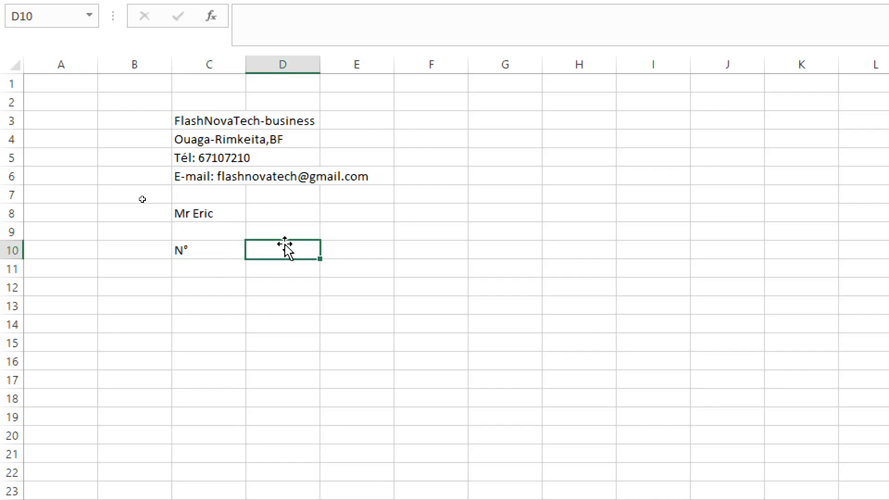
text(Li)
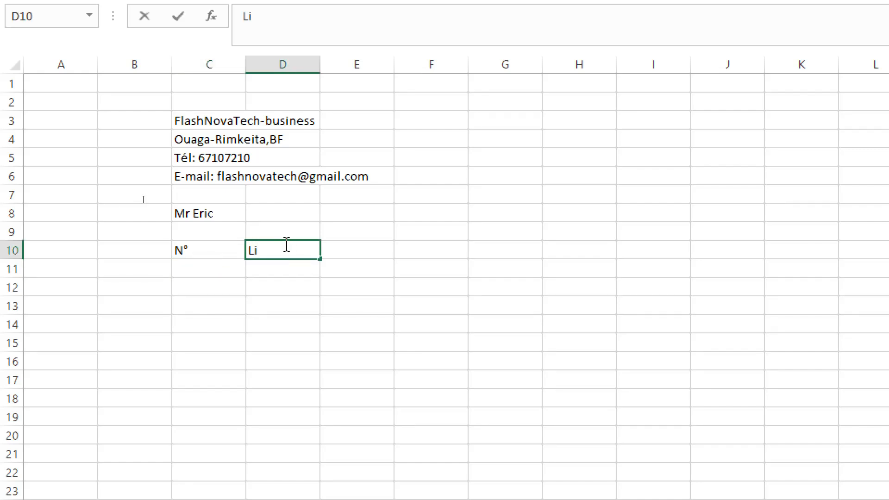
text(bellé)
key(Tab)
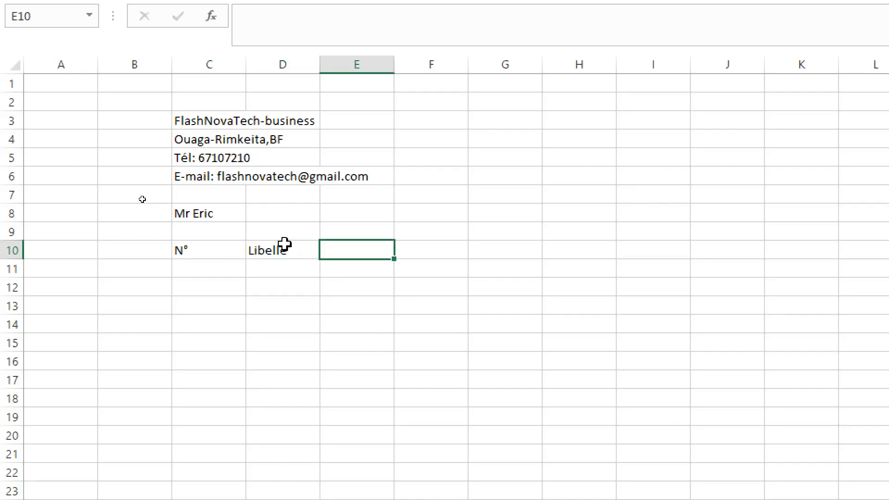
text(Qté)
key(Tab)
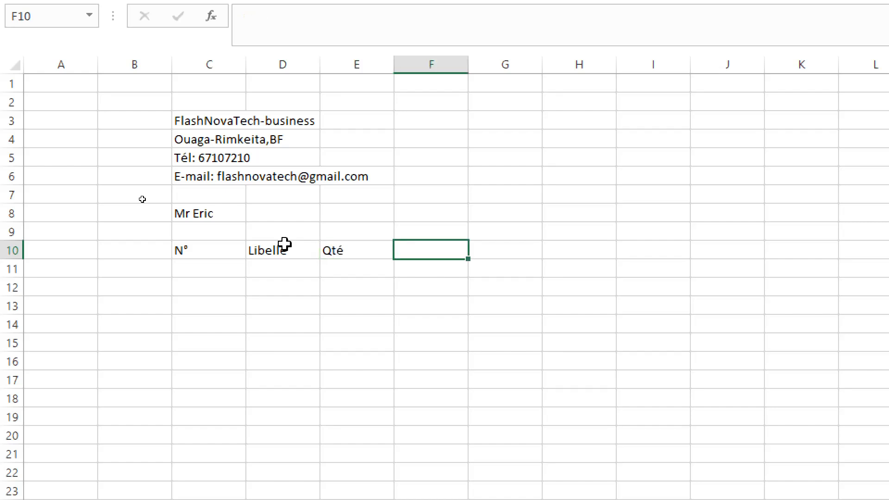
text(P)
text(,)
text(U)
key(Tab)
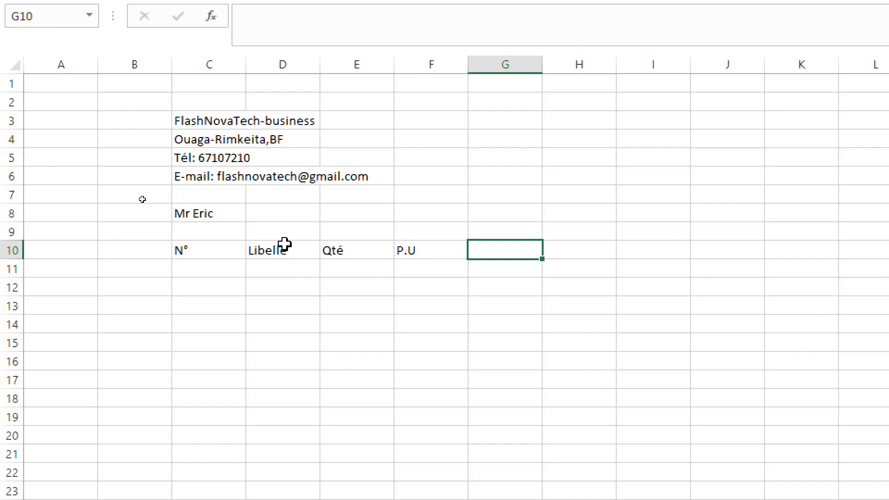
text(P)
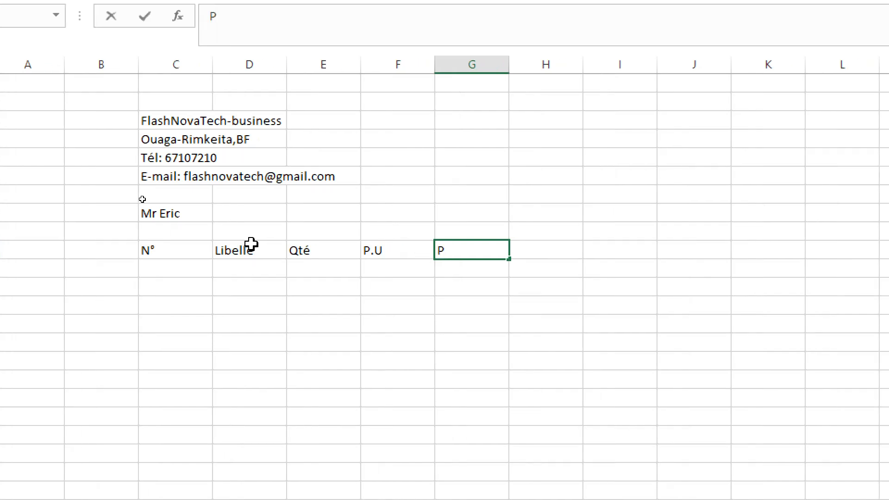
text(T)
key(Return)
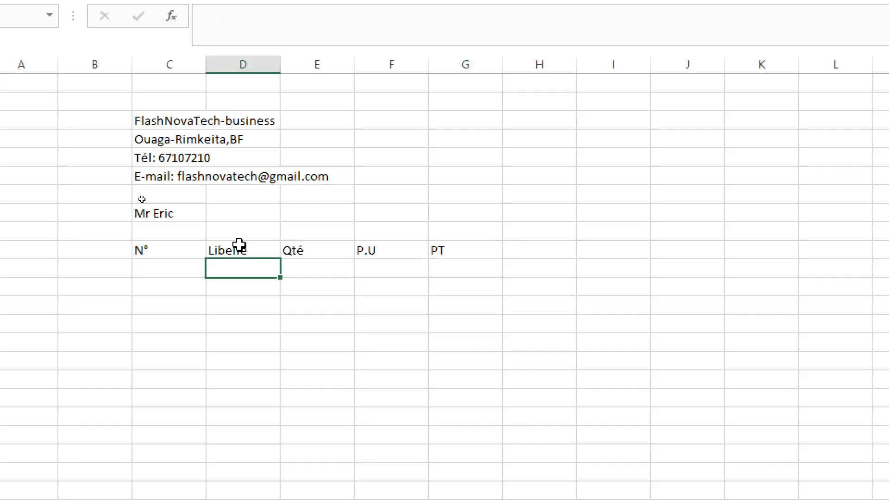
- Number the item rows by entering 1, 2, 3 and 4 in cells C11 to C14
click(160, 265)
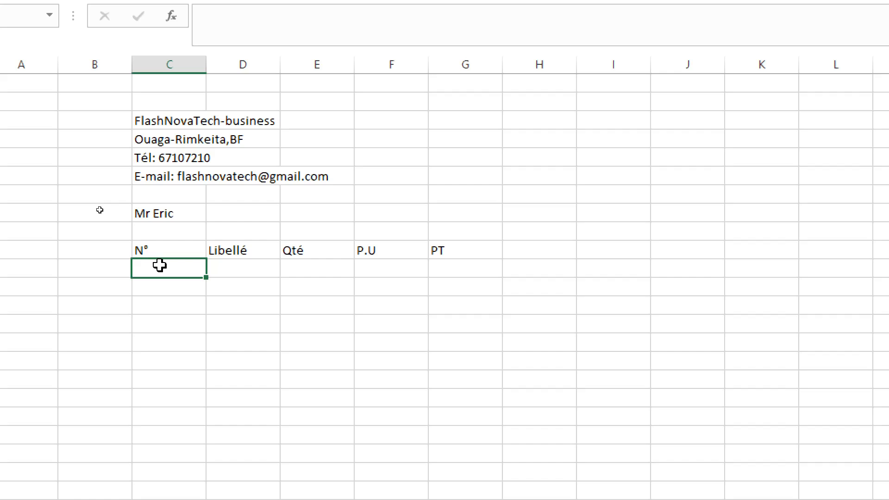
text(1)
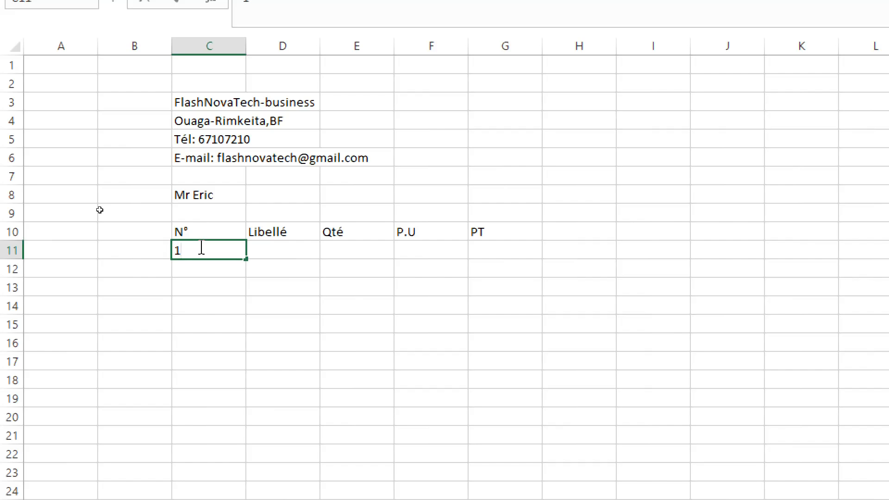
key(Return)
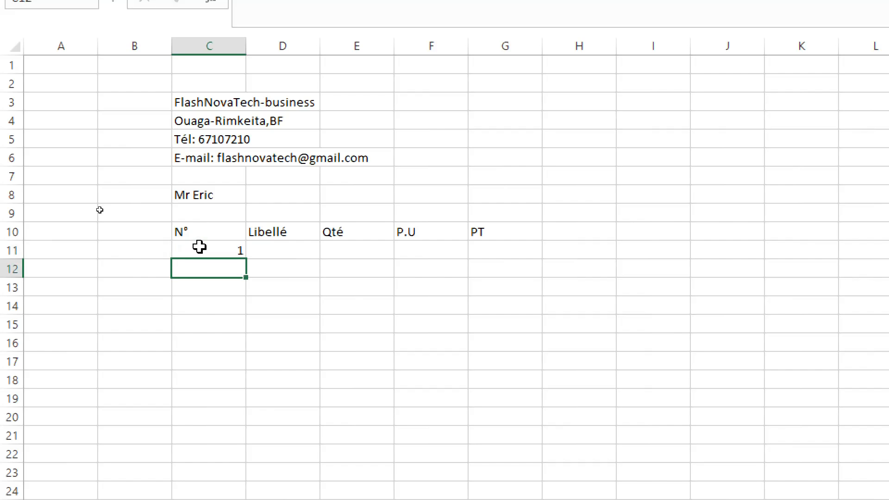
text(2)
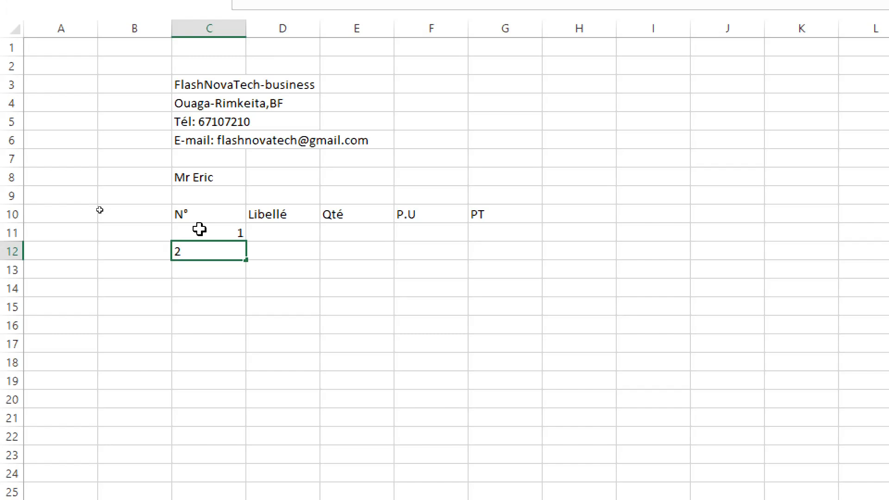
key(Return)
text(3)
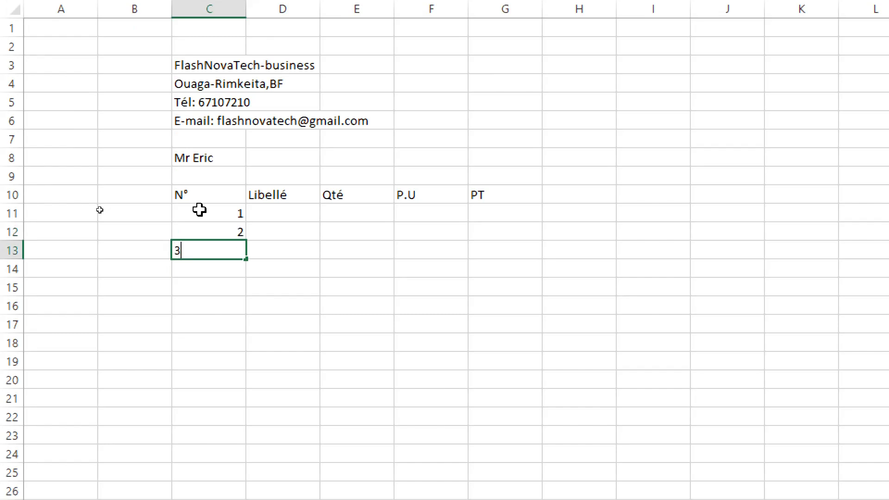
key(Return)
text(4)
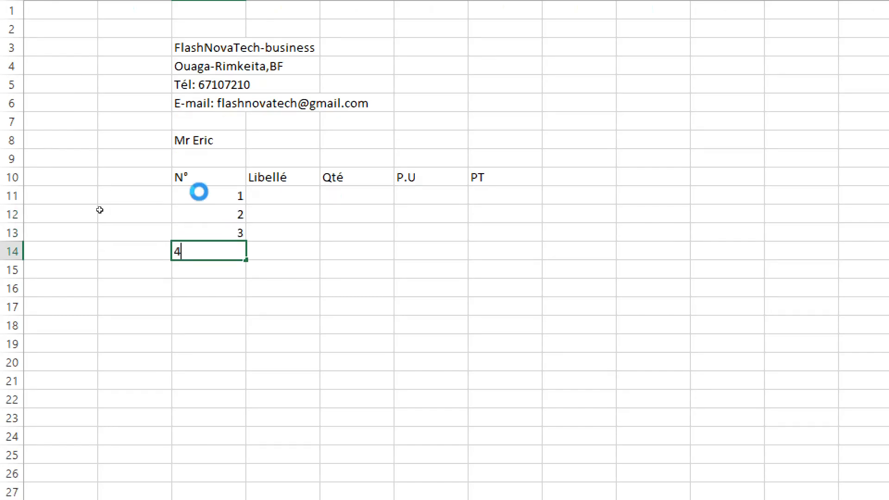
key(Return)
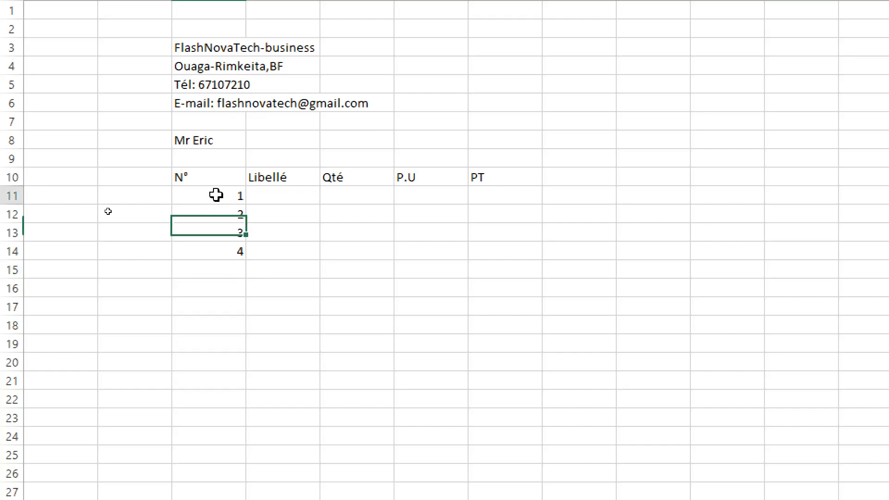
- Clear the contents of cells C11 to C14
click(215, 195)
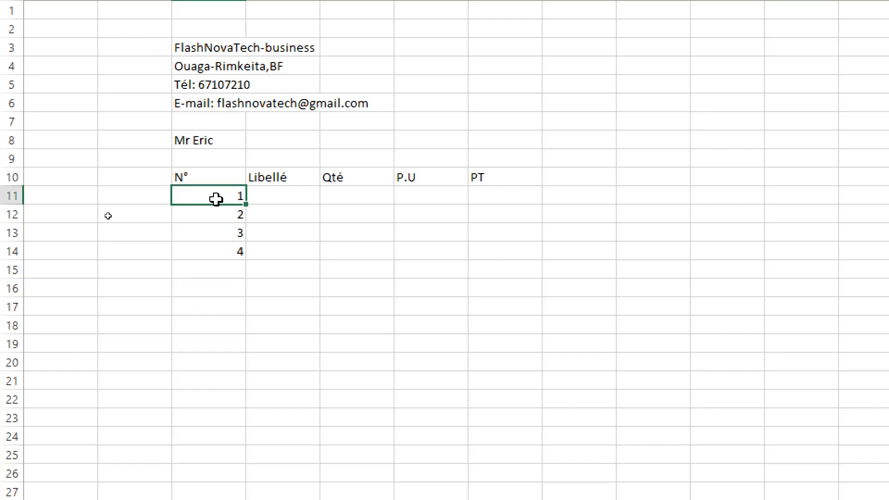
drag(216, 195, 216, 246)
right_click(216, 246)
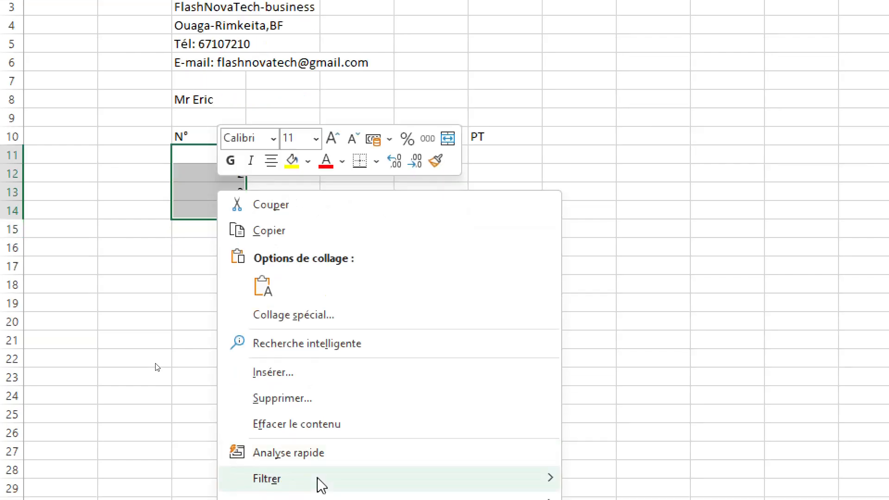
click(287, 426)
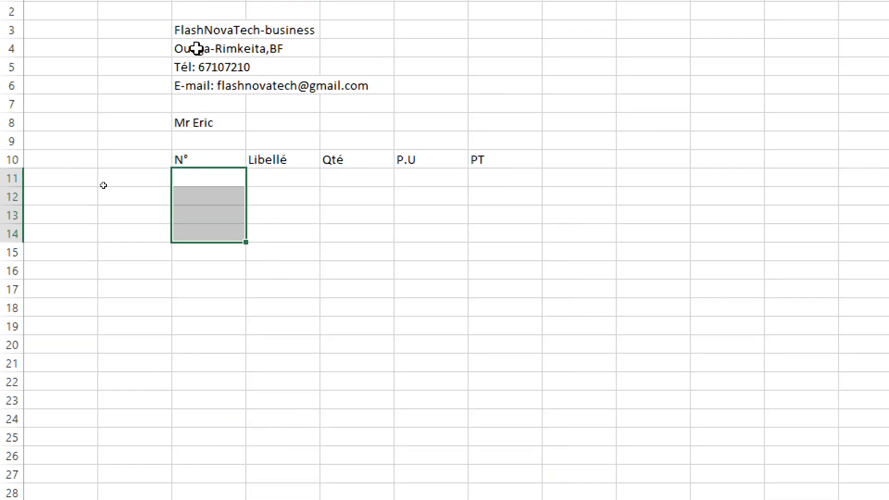
- Number the item rows with the formula =SEQUENCE(5) in cell C11
click(210, 174)
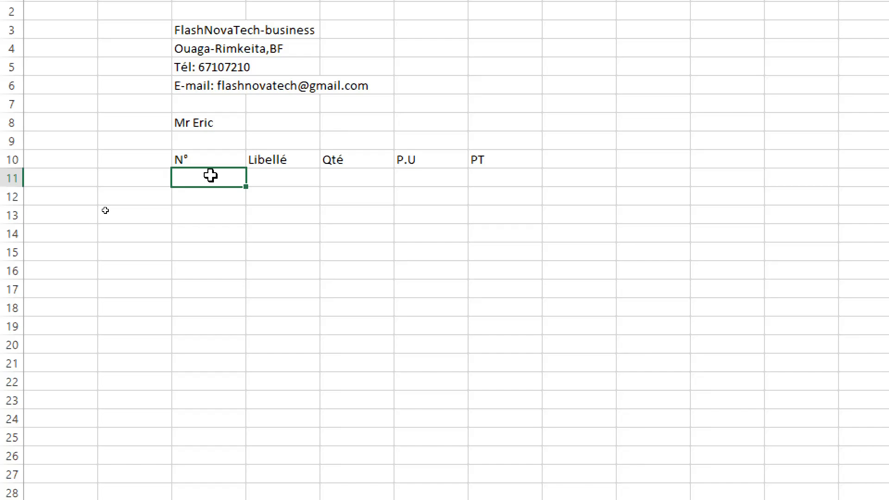
text(=)
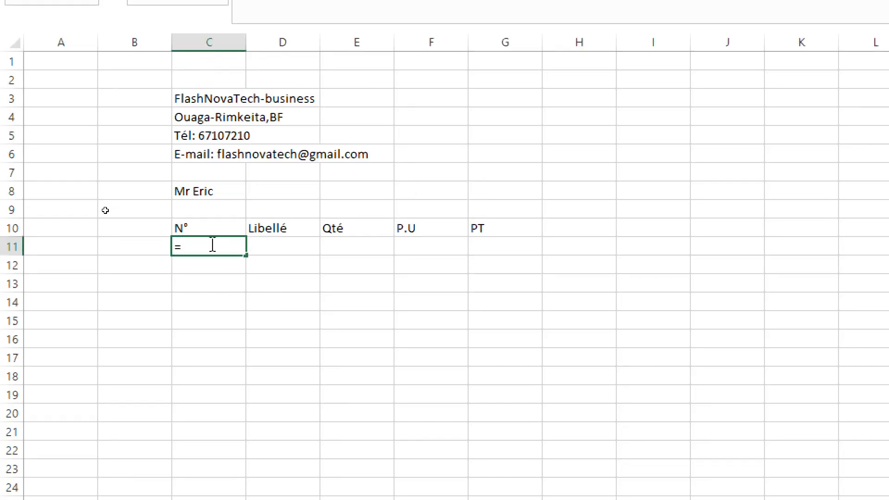
text(seq)
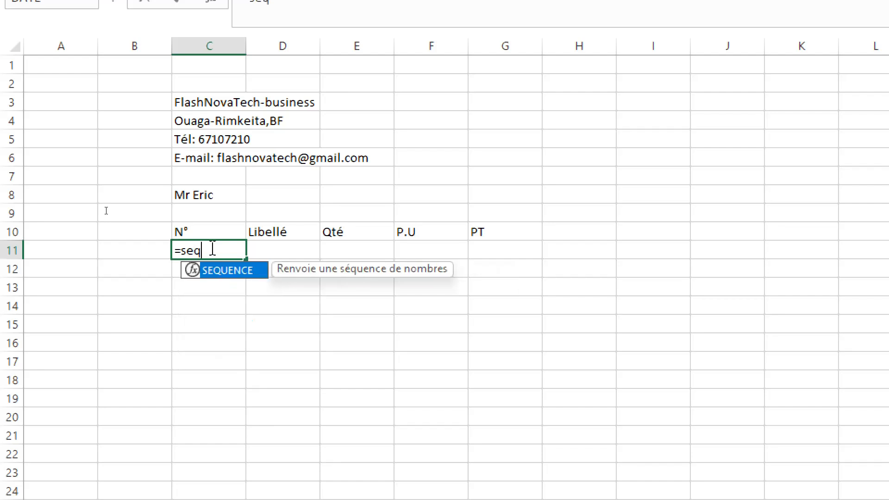
double_click(235, 273)
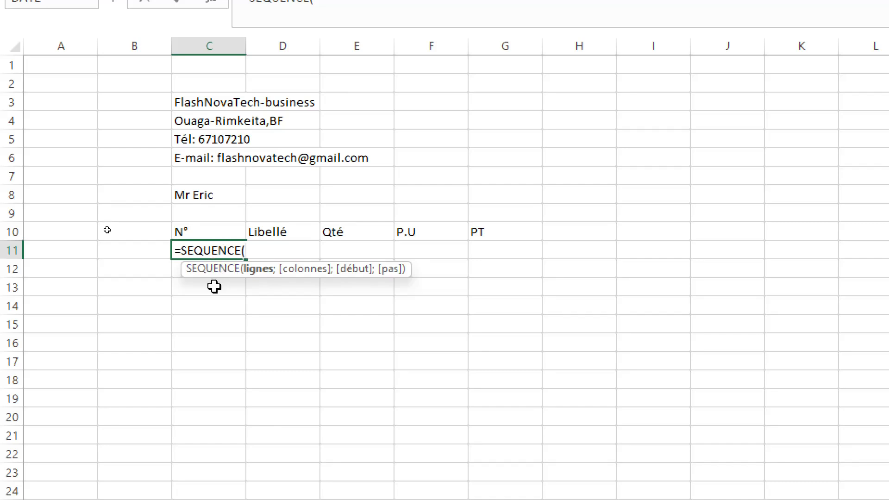
text(5))
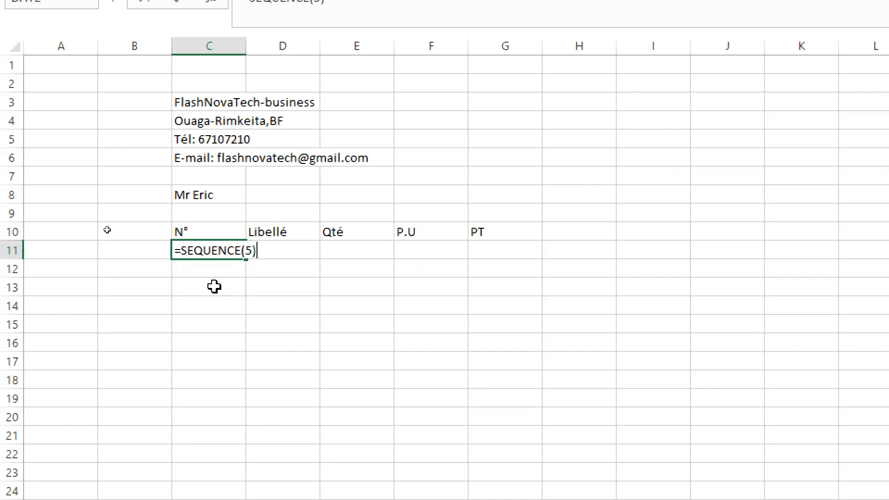
key(Return)
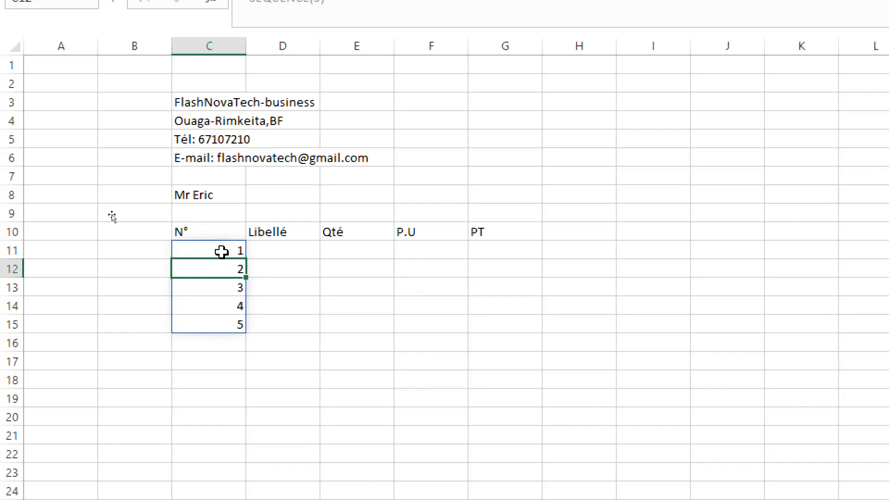
- Enter the item labels Ordinateur and mâlette in cells D11 and D12
click(278, 250)
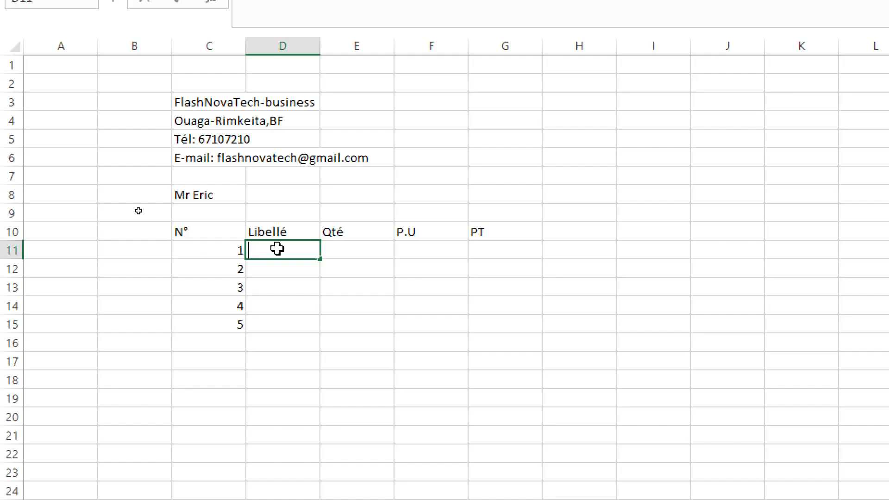
text(Ordinateur)
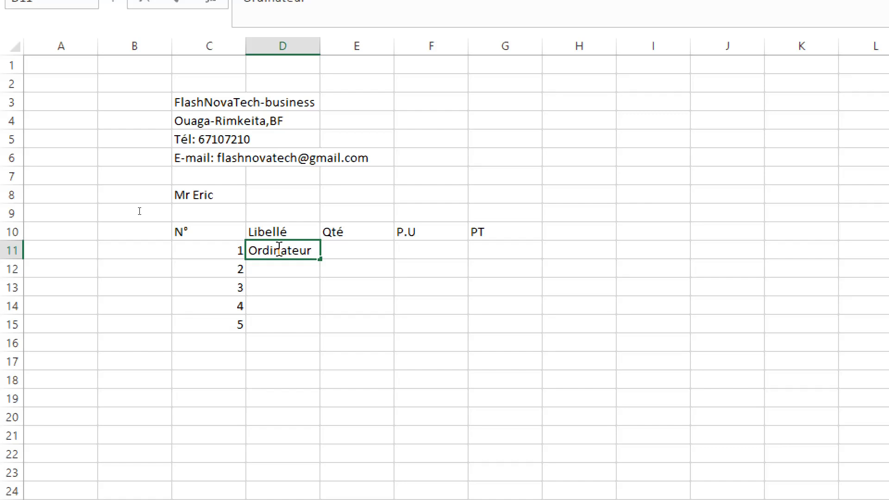
key(Return)
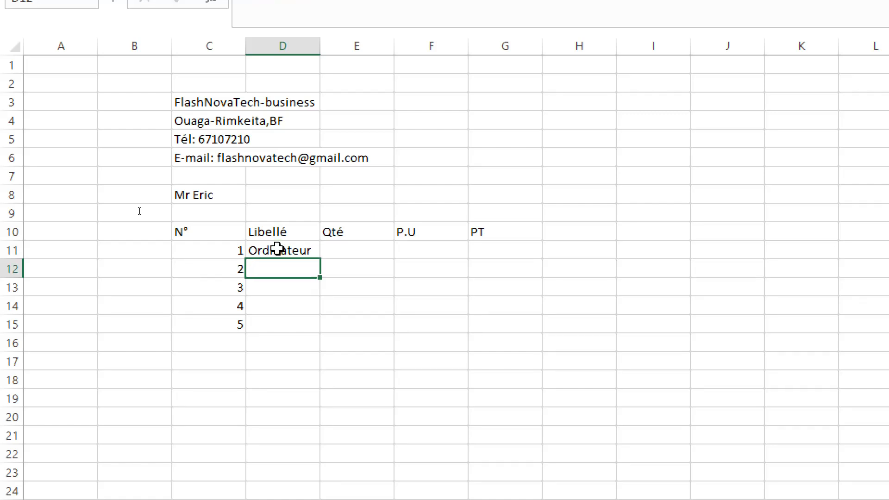
text(m)
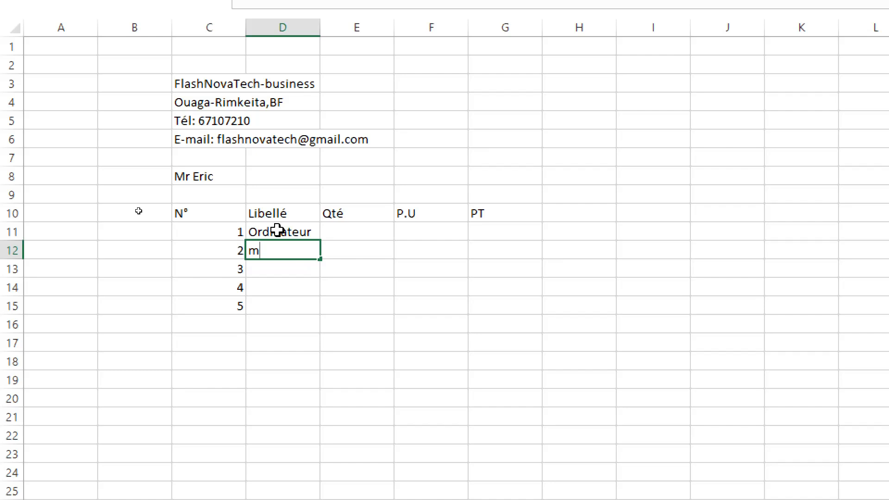
text(âlette)
key(Return)
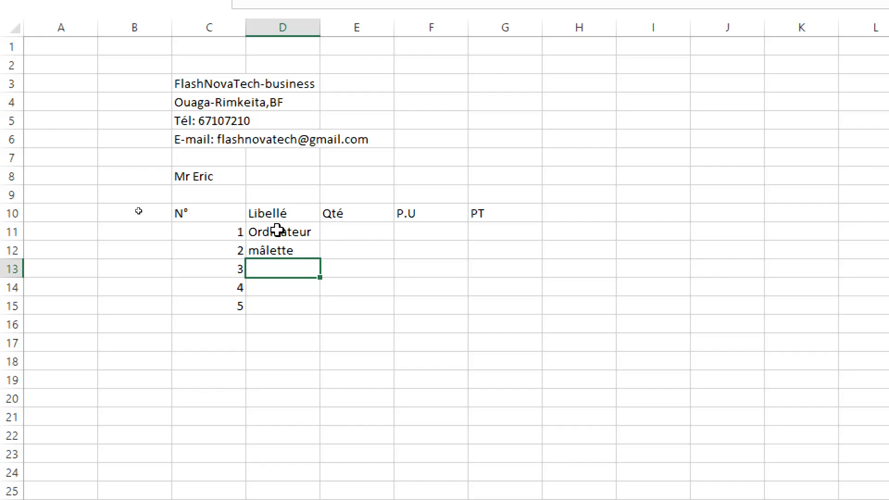
- Enter the item labels Chargeur, Souris and Clavier in cells D13 to D15
text(Ch)
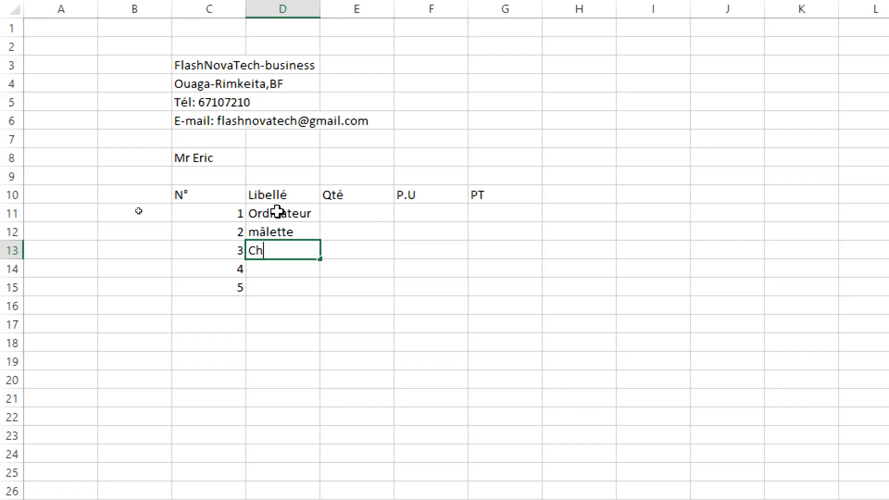
text(argeur)
key(Return)
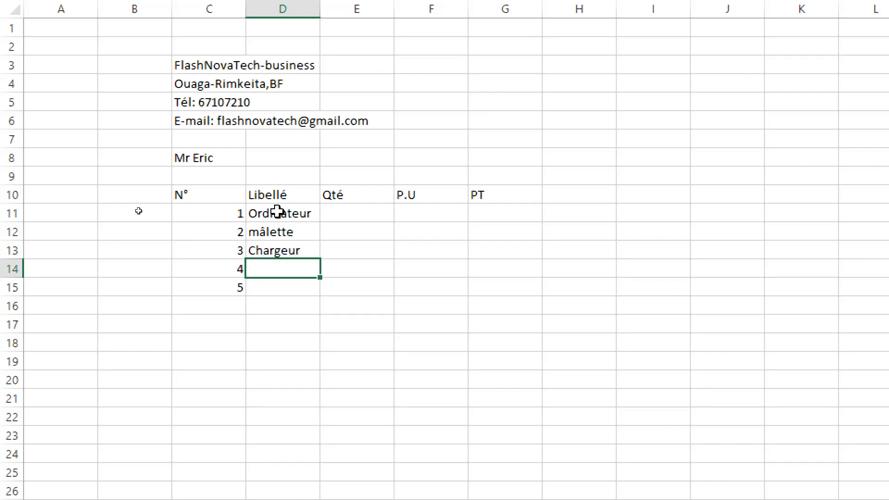
text(Souris)
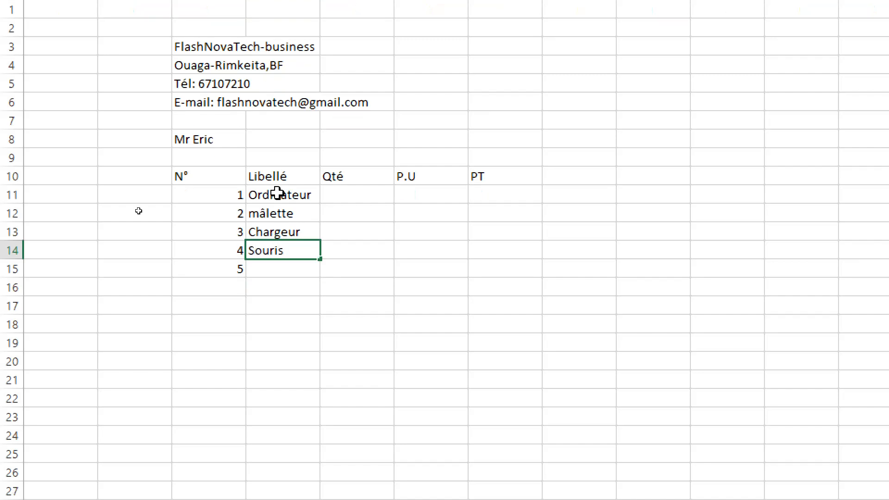
key(Return)
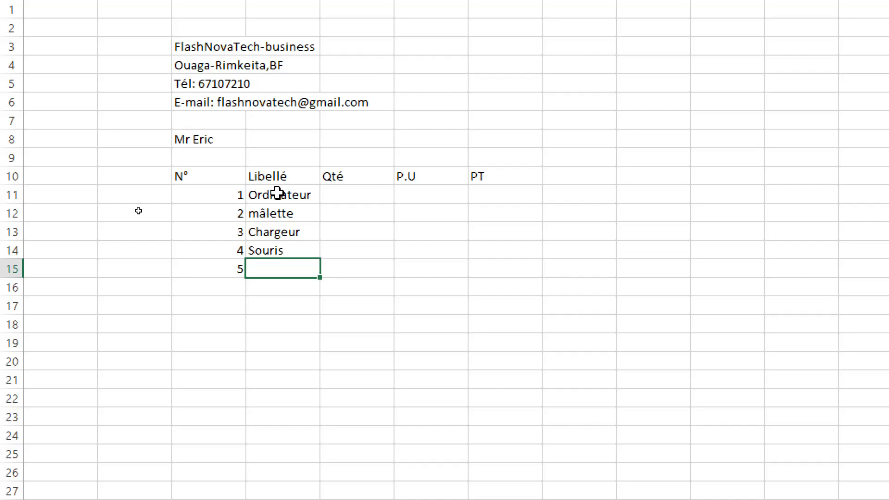
text(Cl)
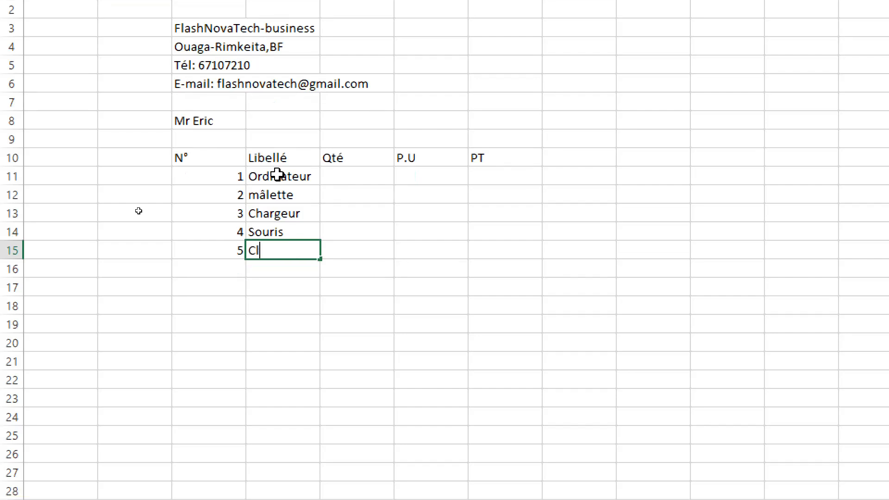
text(avier)
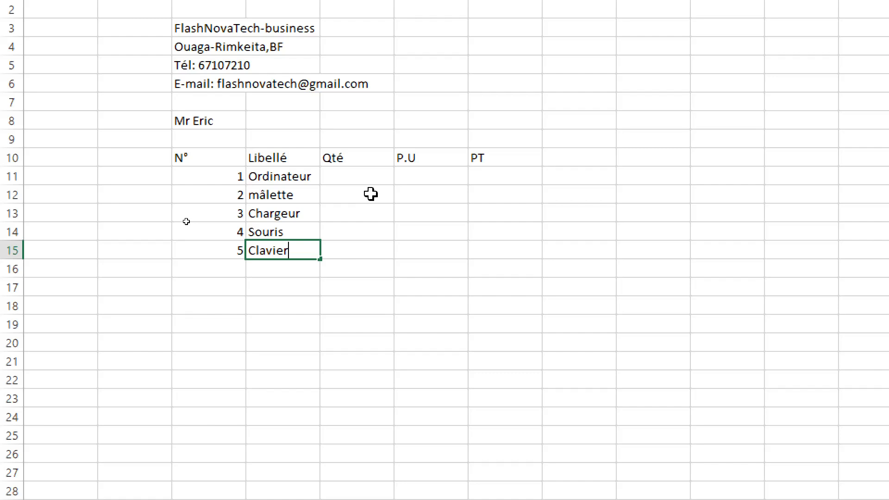
click(274, 195)
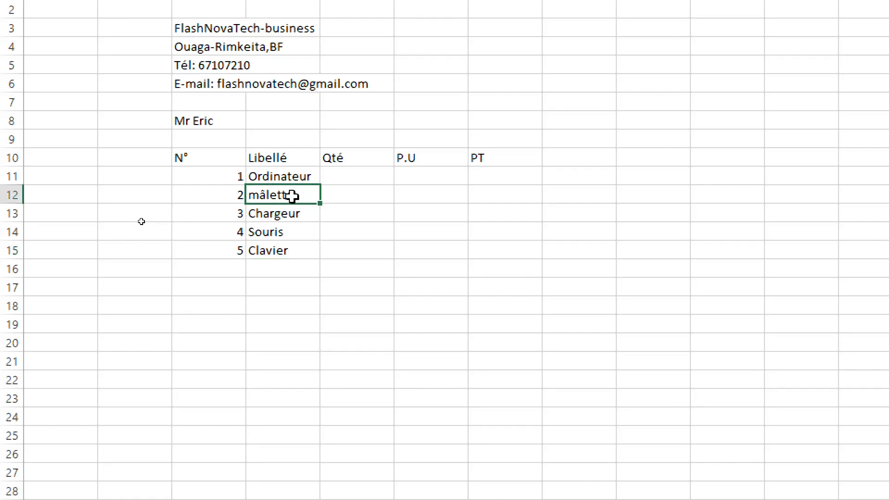
- Capitalize the item label in D12 so it reads Mâlette
double_click(262, 195)
key(Left)
key(Delete)
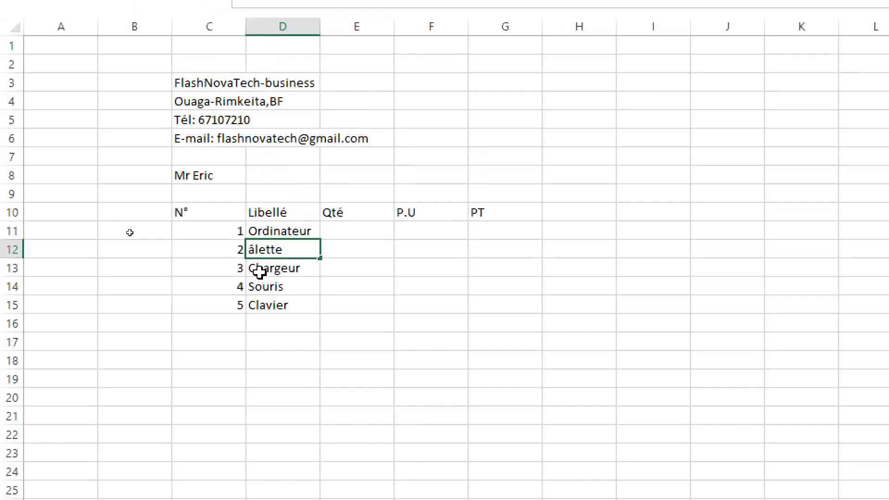
text(M)
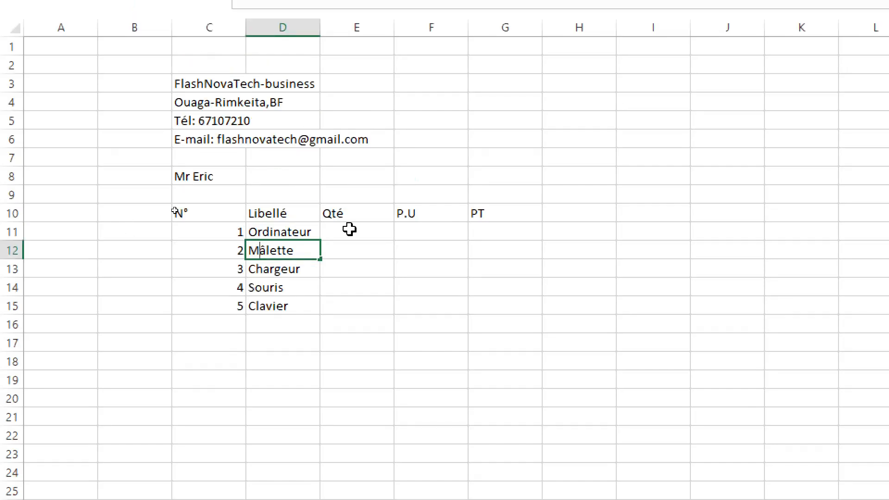
- Enter the quantities 2, 20, 1, 3 and 2 in cells E11 to E15 under Qté
click(350, 230)
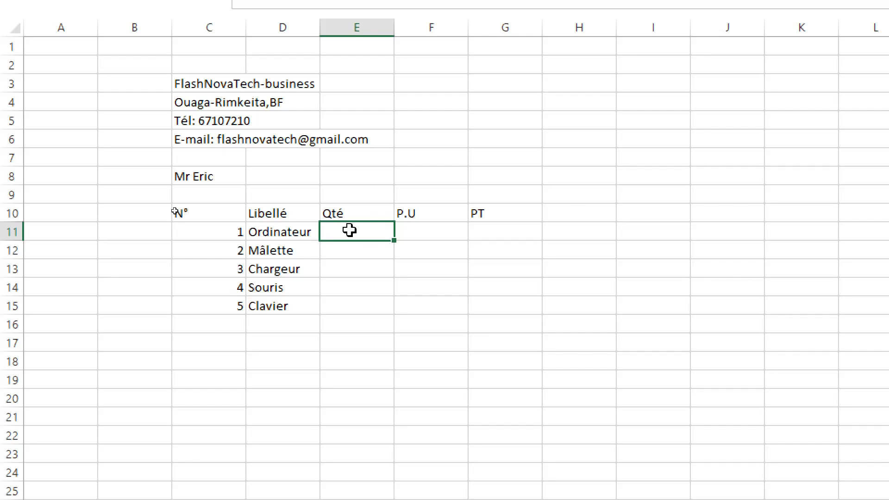
text(2)
key(Return)
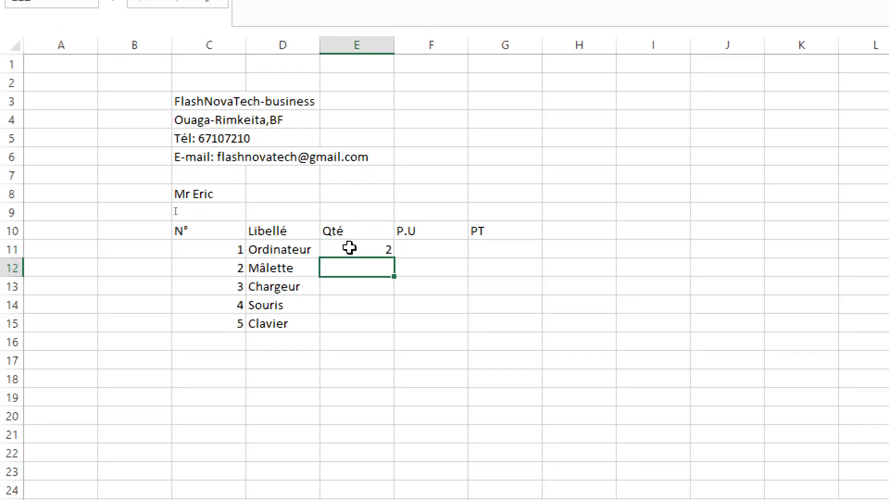
text(20)
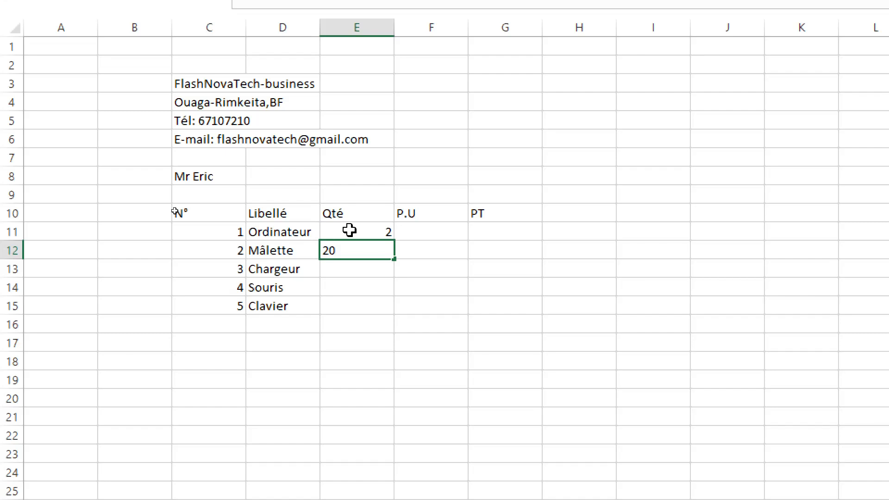
key(Return)
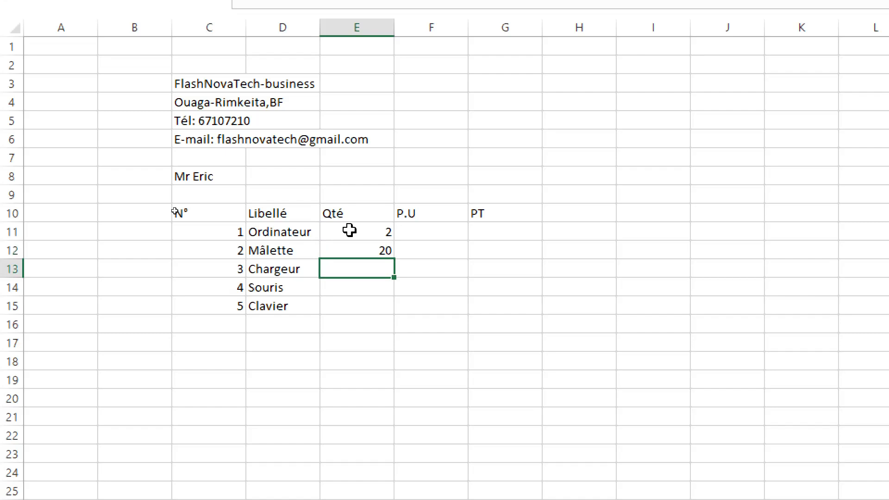
text(1)
key(Return)
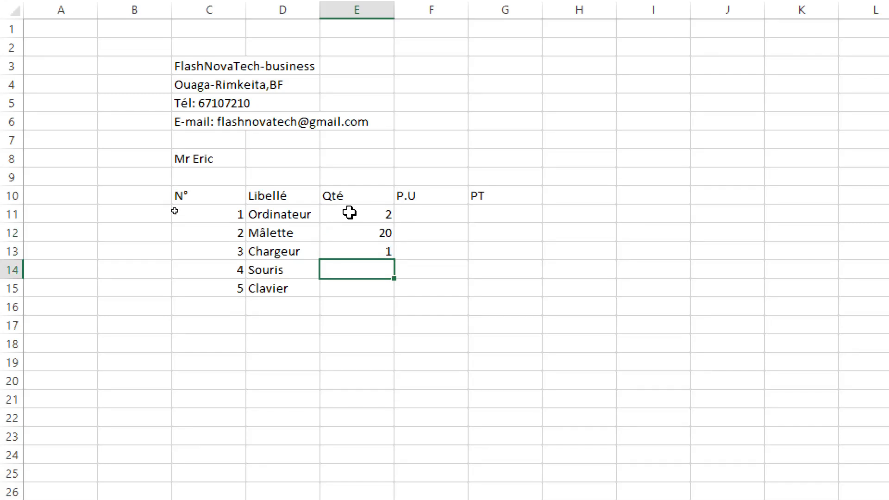
text(3)
key(Return)
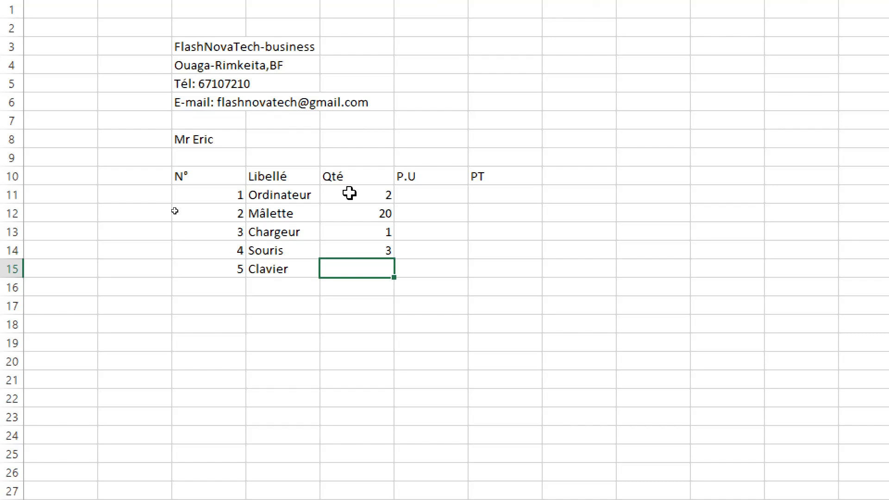
text(2)
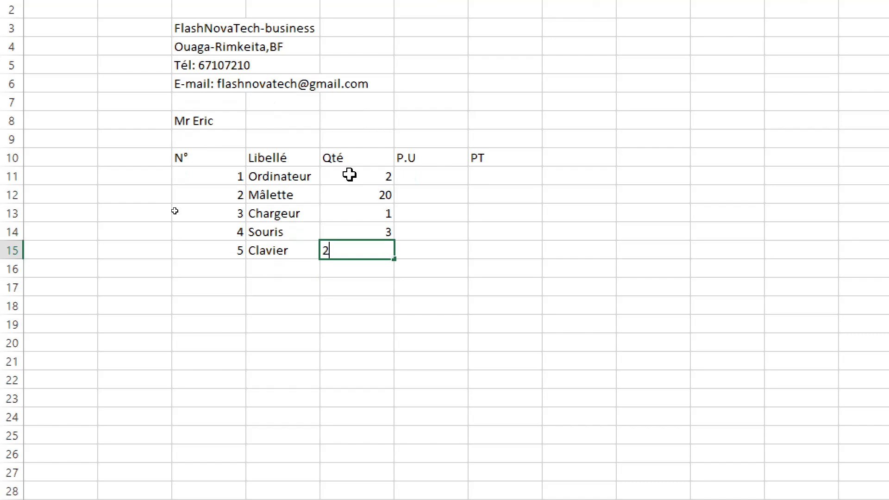
key(Return)
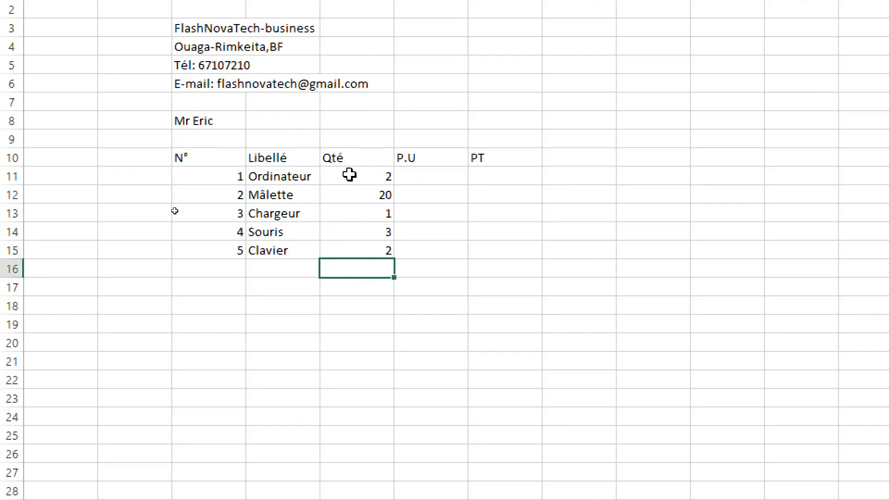
- Enter the unit prices 500, 25, 45, 10 and 100 in cells F11 to F15 under P.U
click(425, 177)
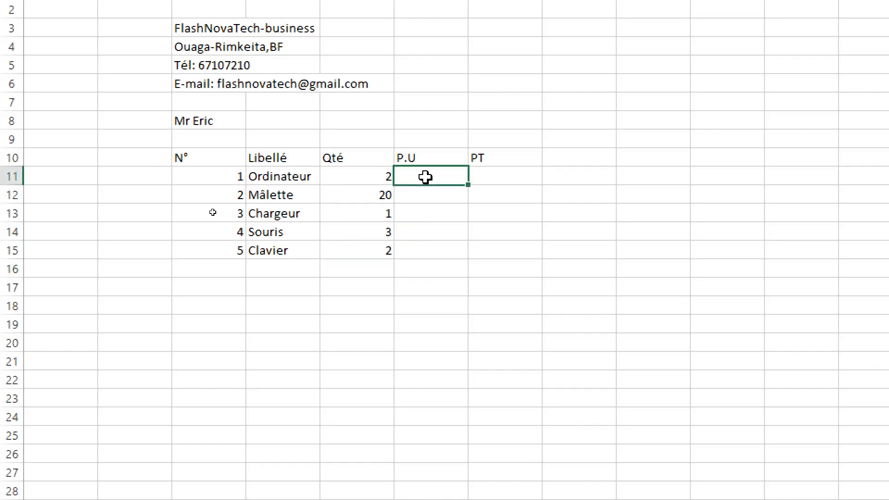
text(500)
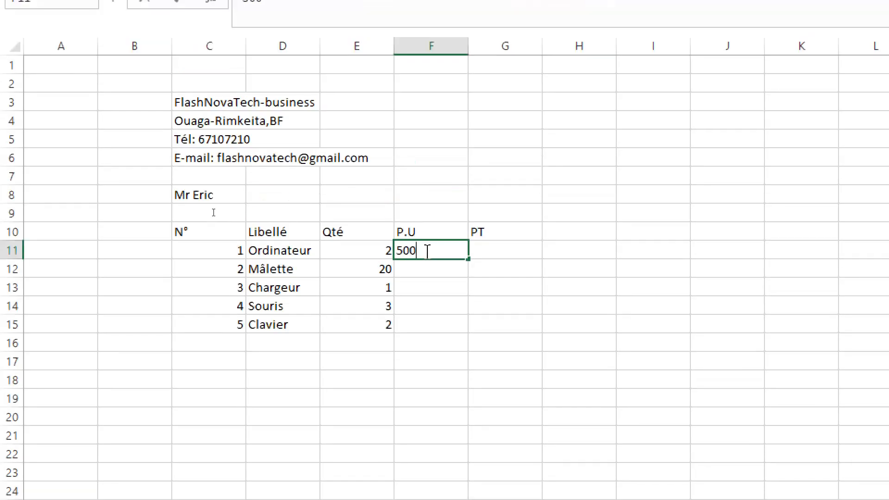
key(Return)
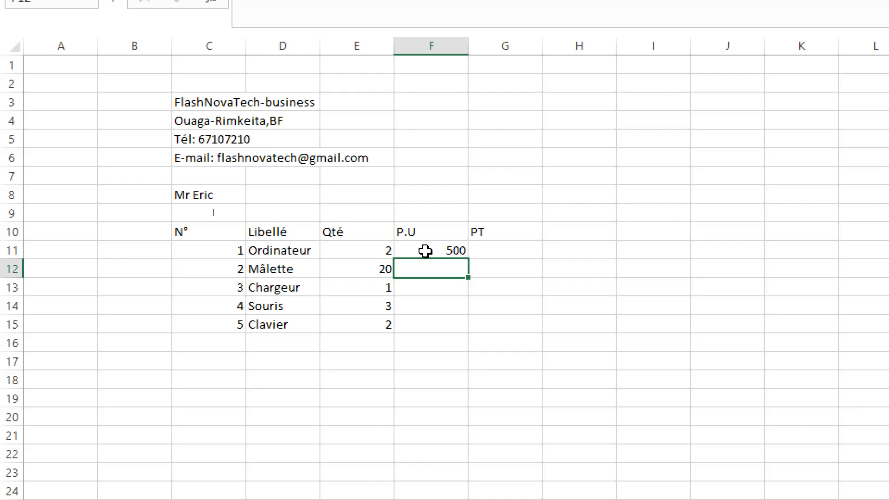
text(25)
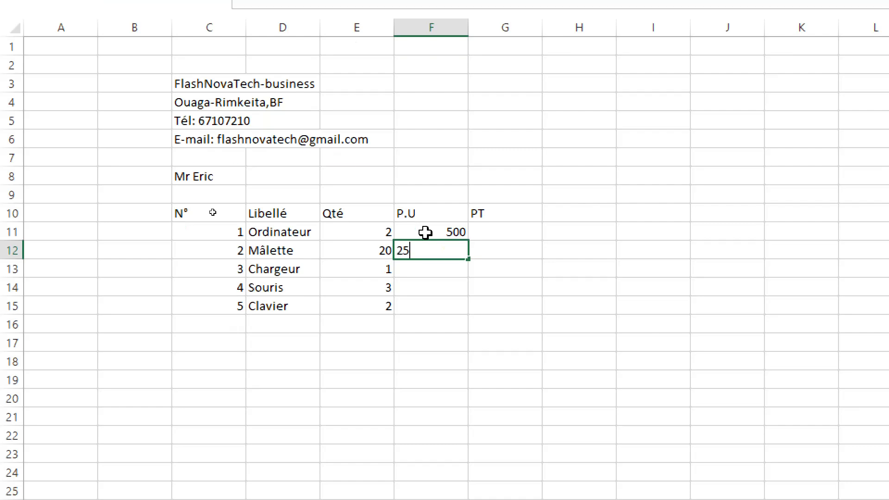
key(ctrl+Return)
key(Return)
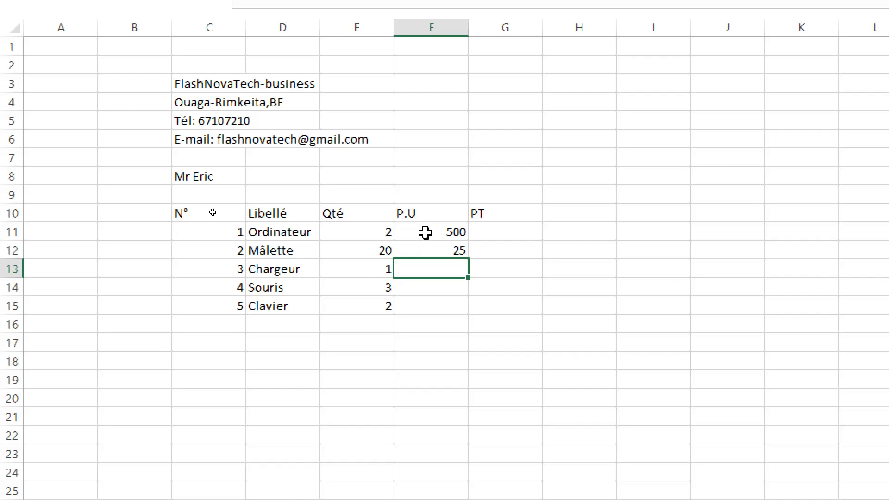
text(45)
key(Return)
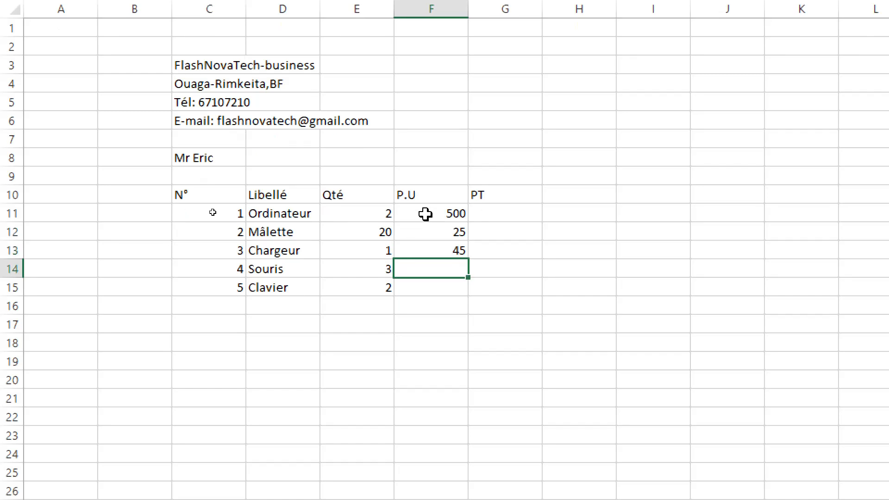
text(10)
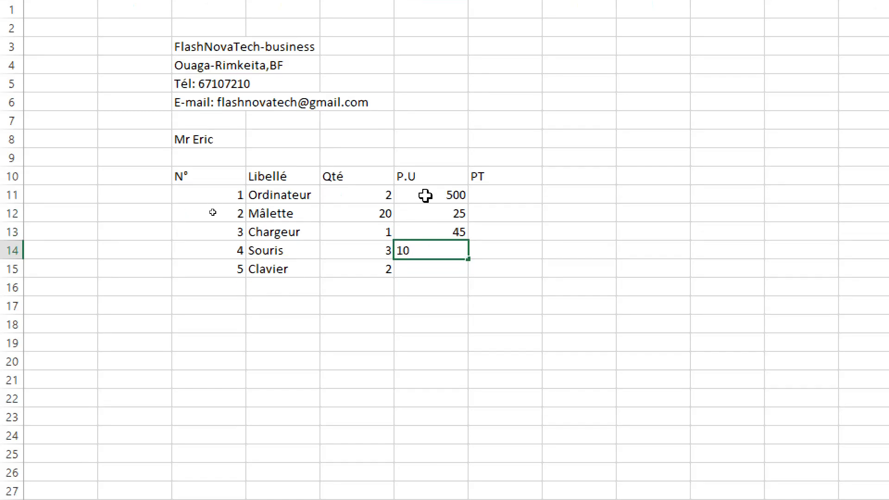
key(ctrl+Return)
key(Return)
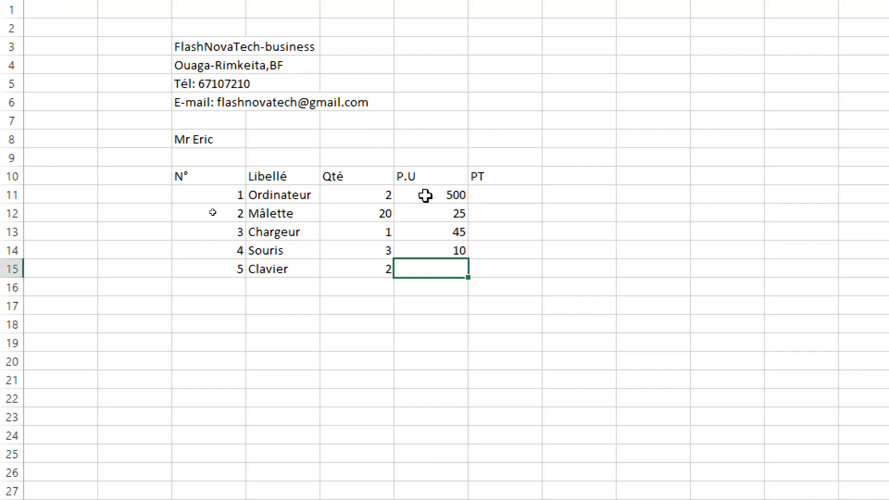
text(100)
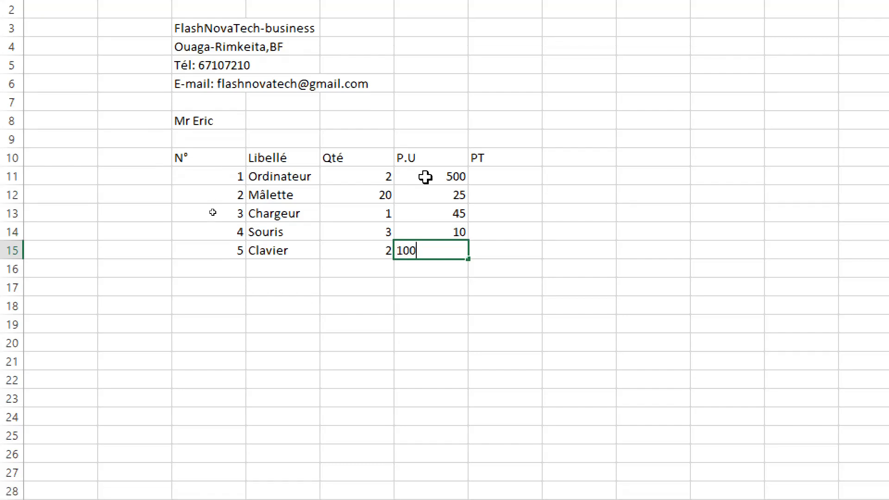
key(Return)
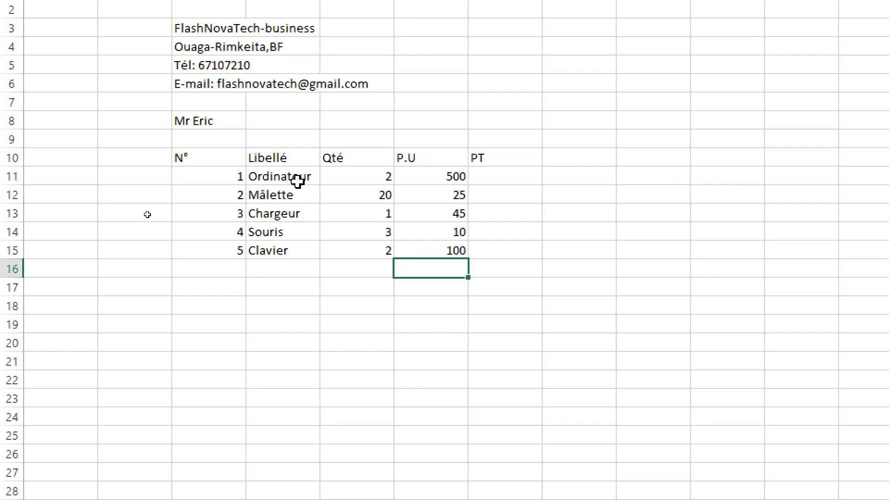
- Apply all borders to the item table range C10:G15
click(208, 156)
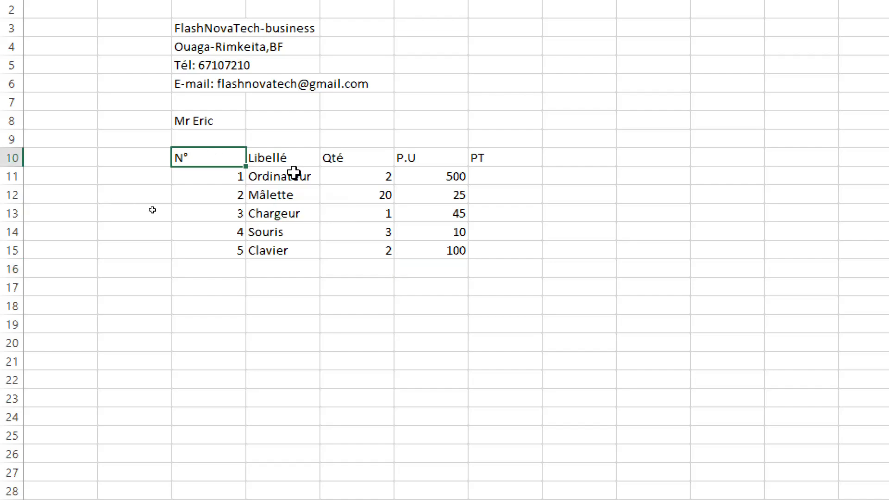
shift+click(496, 216)
shift+click(506, 250)
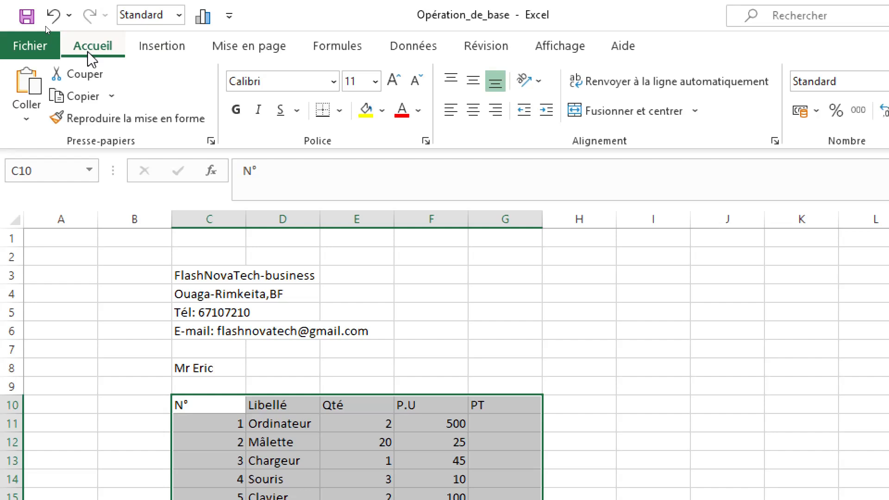
click(340, 111)
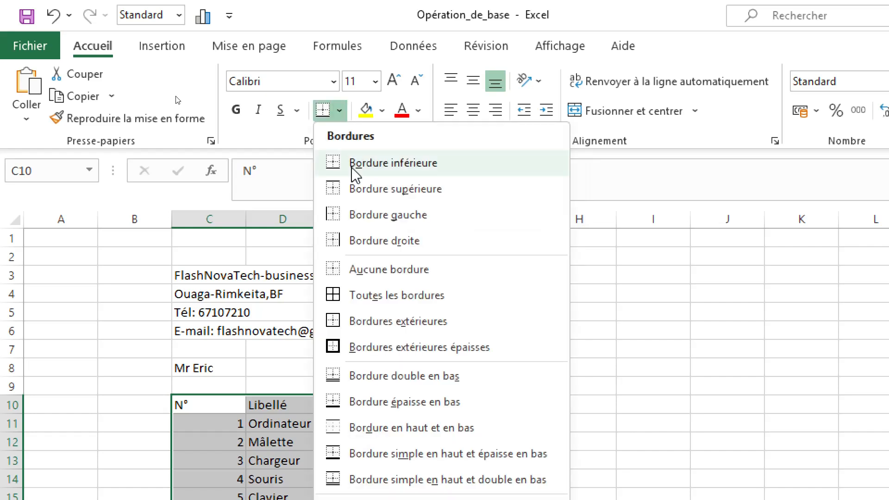
click(374, 297)
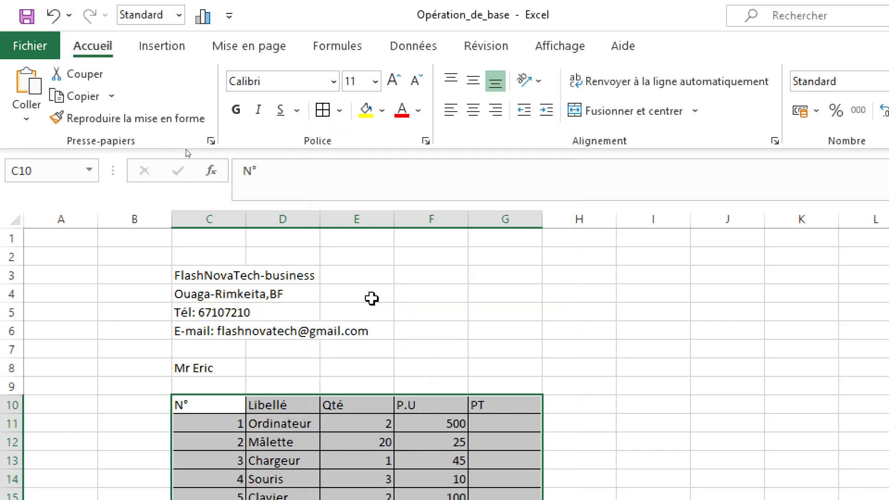
scroll(399, 351, down, 1)
scroll(398, 351, down, 1)
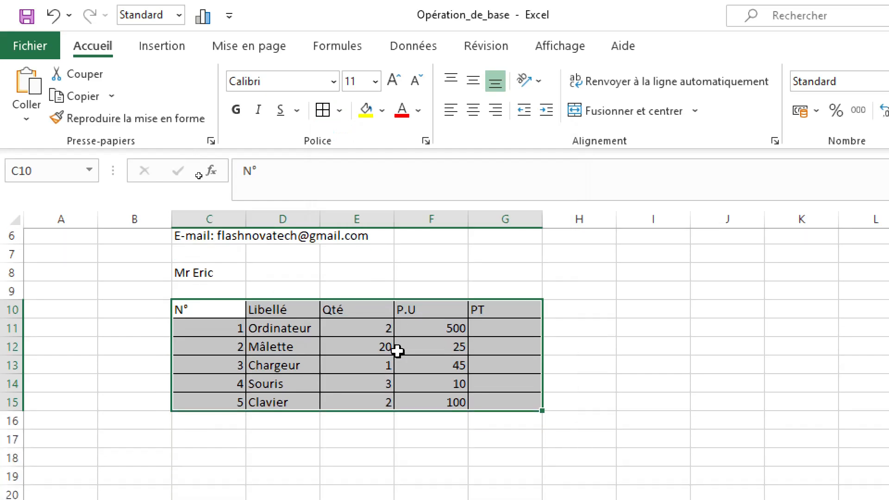
click(737, 324)
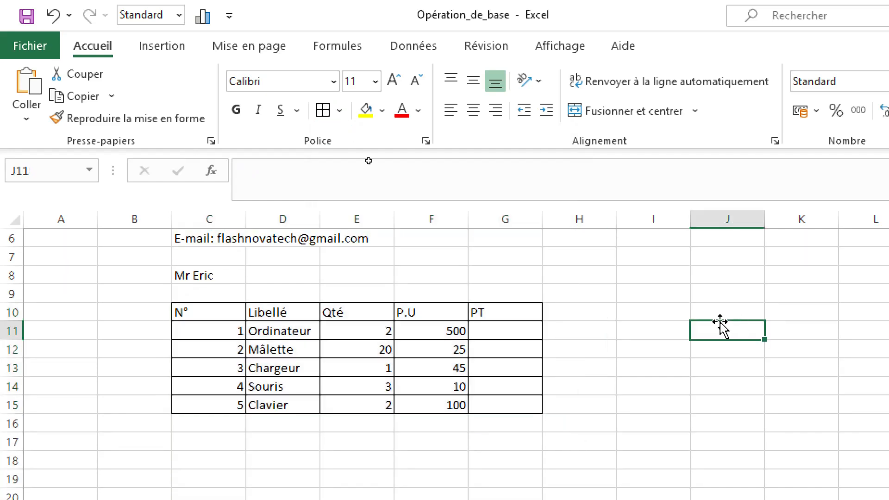
- Center the contents of the item table range C10:G15
click(198, 309)
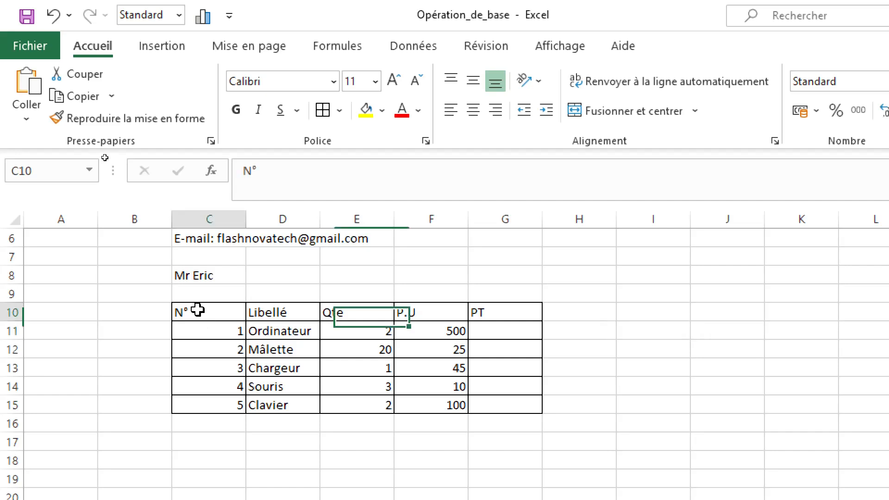
shift+click(516, 405)
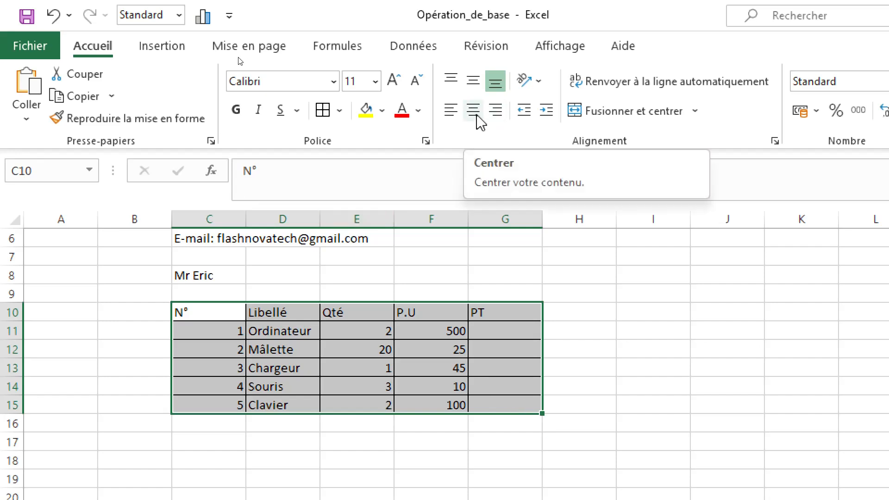
click(472, 110)
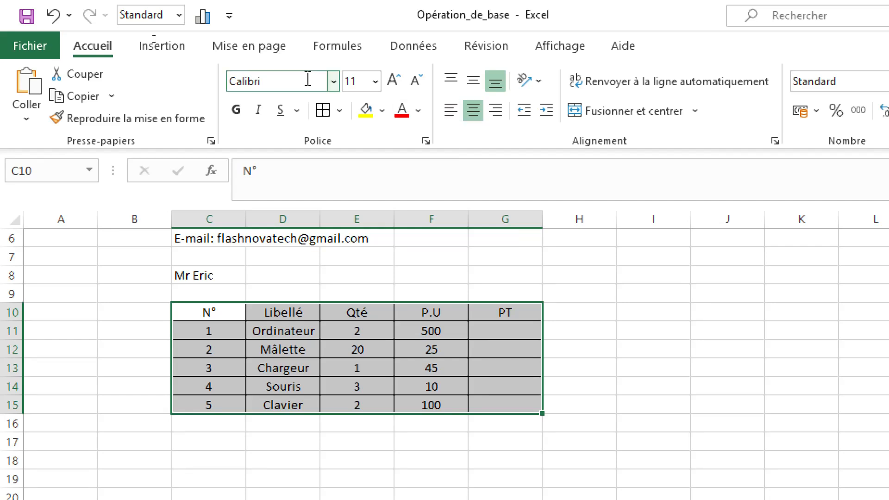
click(314, 278)
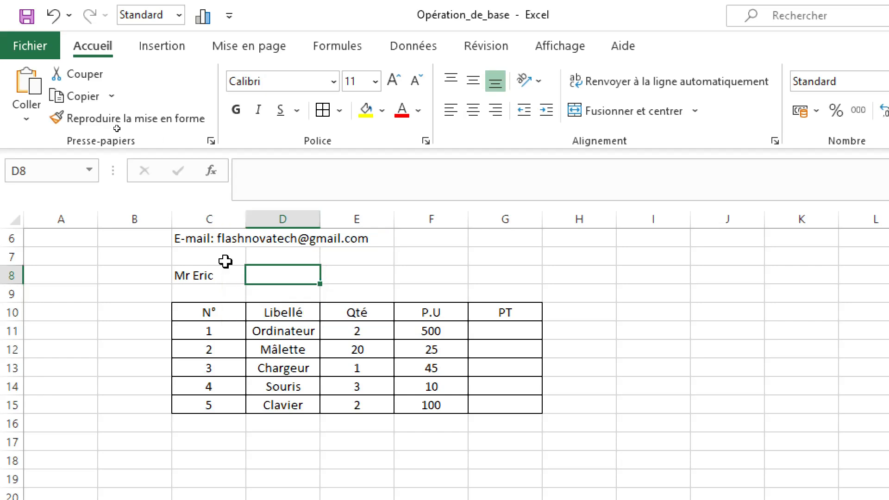
- Set the font of columns C through G to Segoe UI
scroll(241, 290, up, 2)
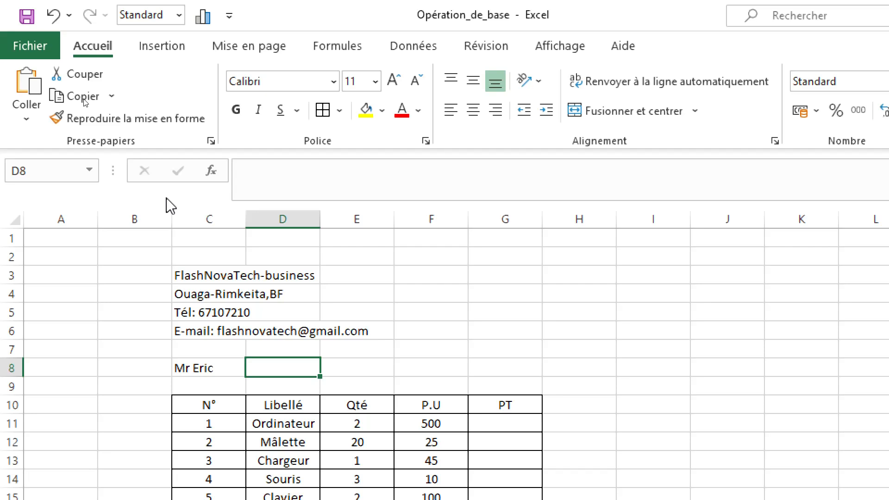
click(197, 218)
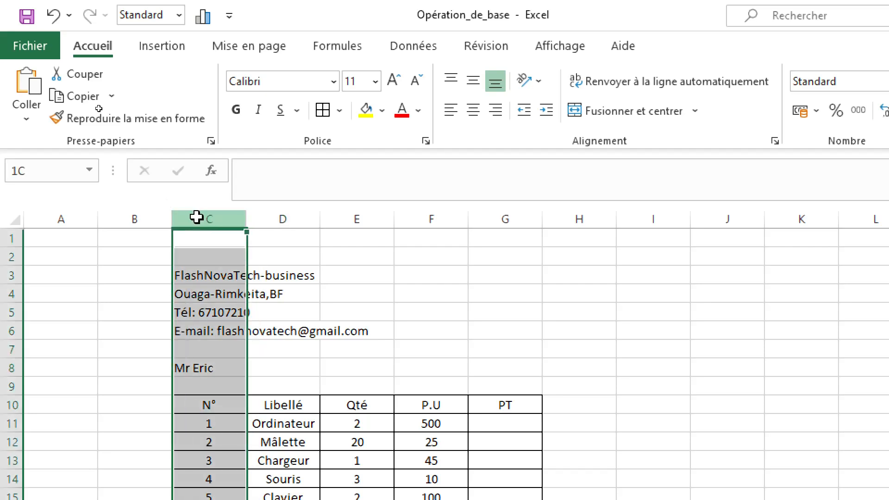
drag(197, 217, 540, 234)
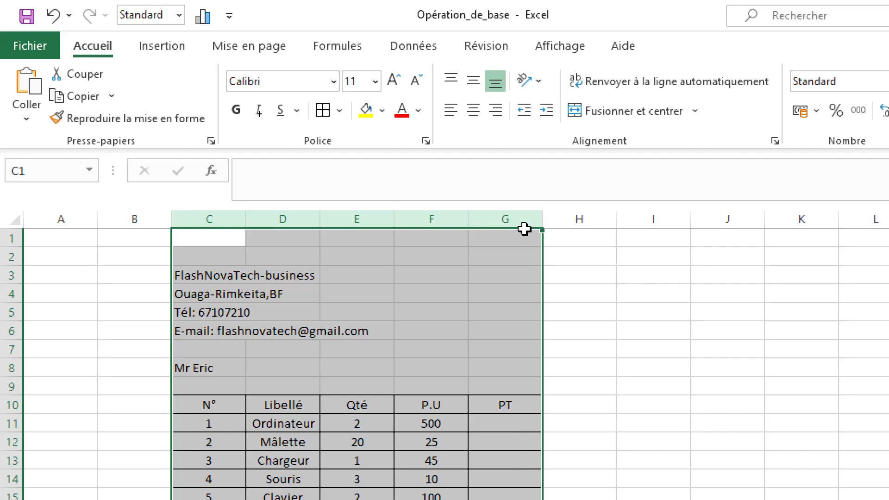
click(283, 79)
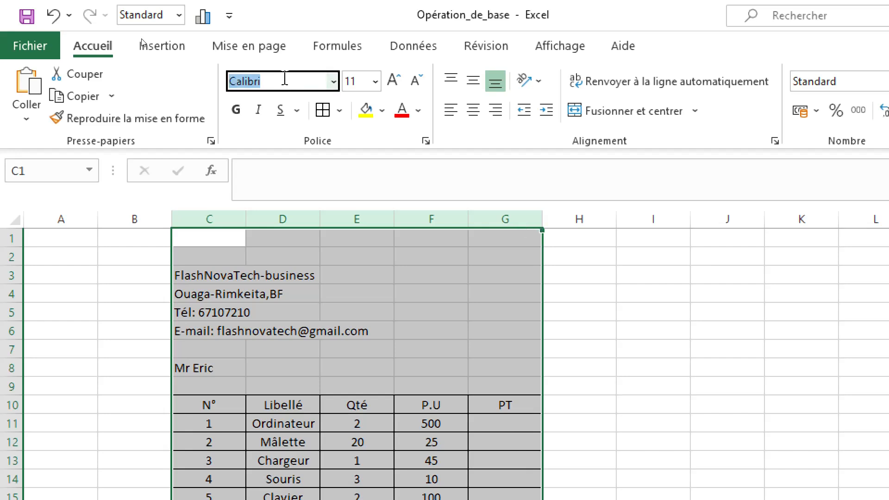
text(A)
key(BackSpace)
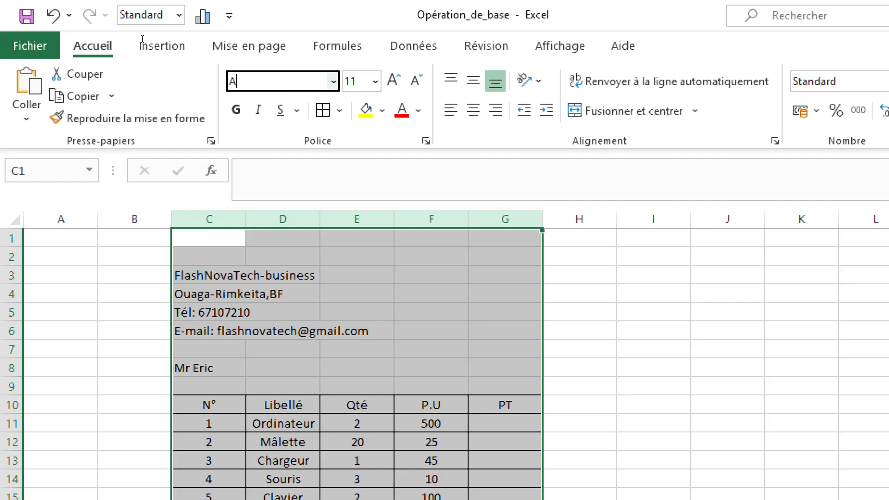
text(Segoe)
key(BackSpace)
key(BackSpace)
key(BackSpace)
key(BackSpace)
key(BackSpace)
key(BackSpace)
text(Se)
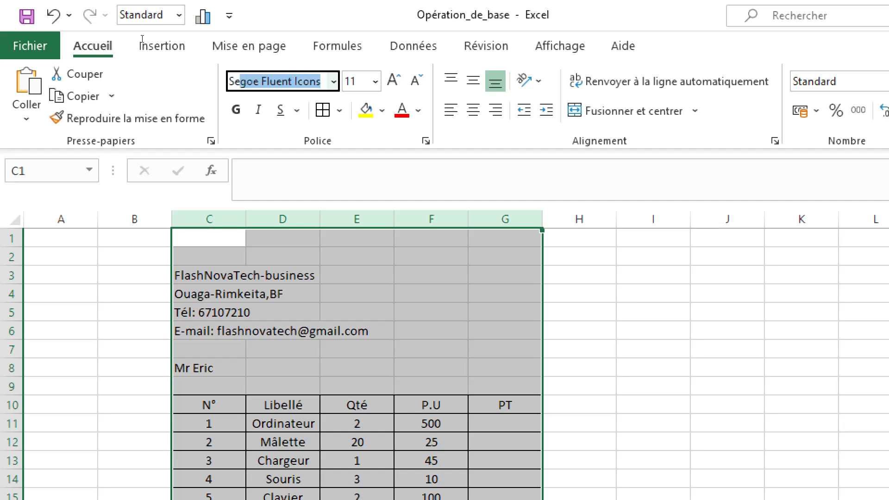
text(goe UI)
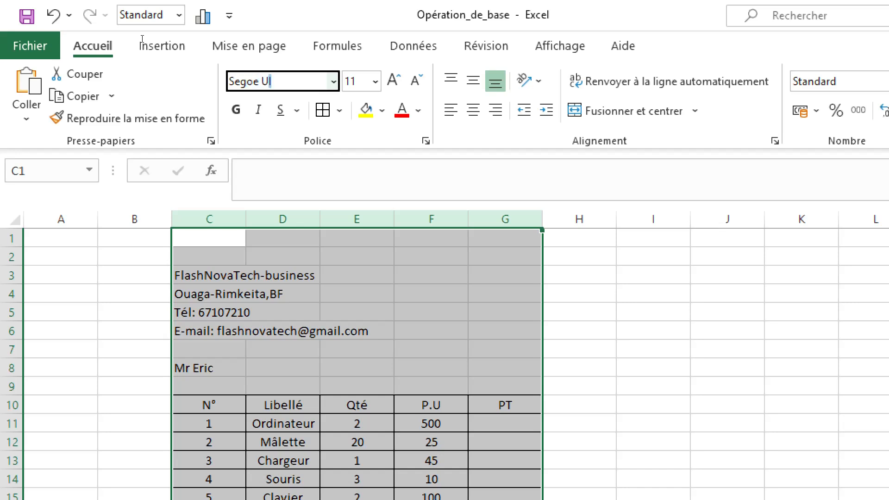
key(Return)
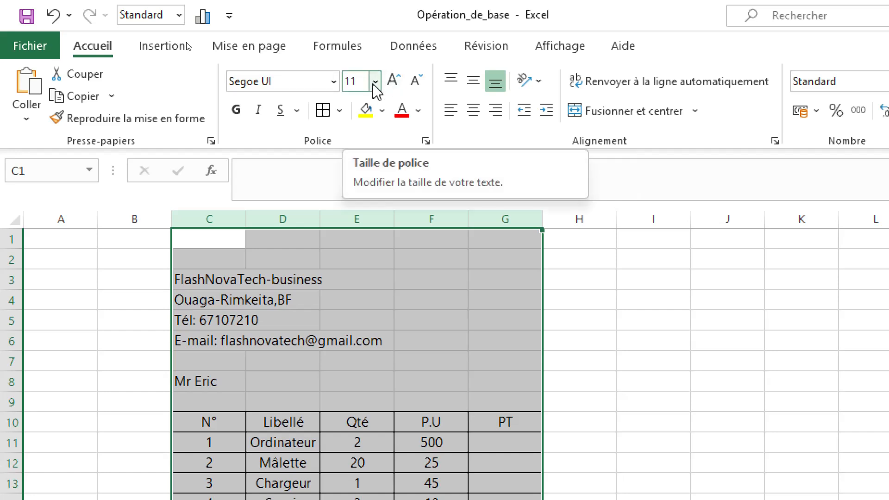
- Set the font size of columns C through G to 12
click(400, 84)
click(399, 84)
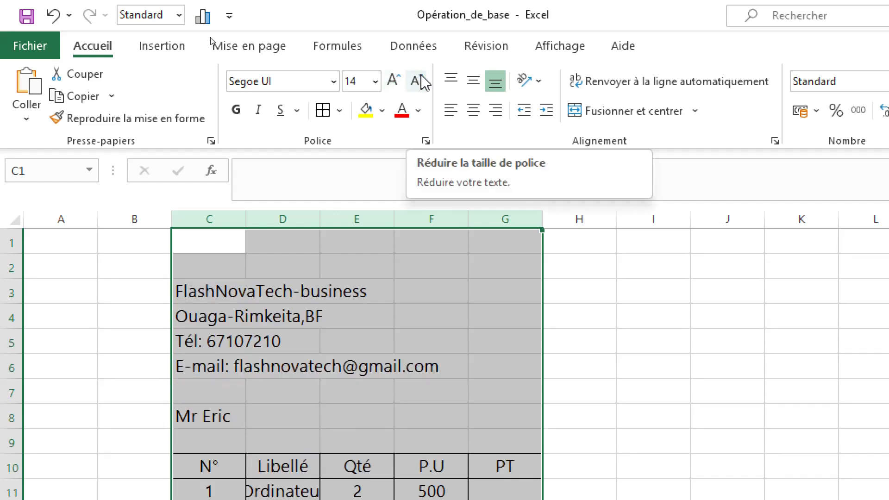
click(419, 82)
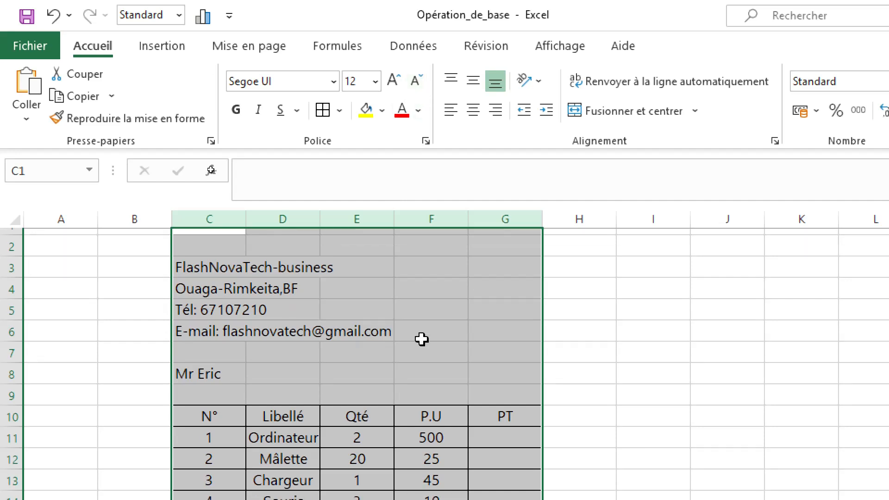
scroll(421, 337, down, 3)
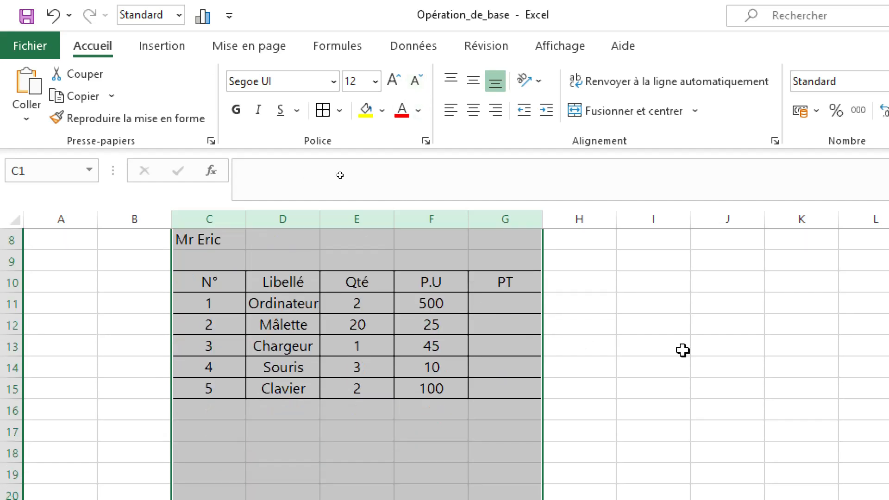
click(677, 351)
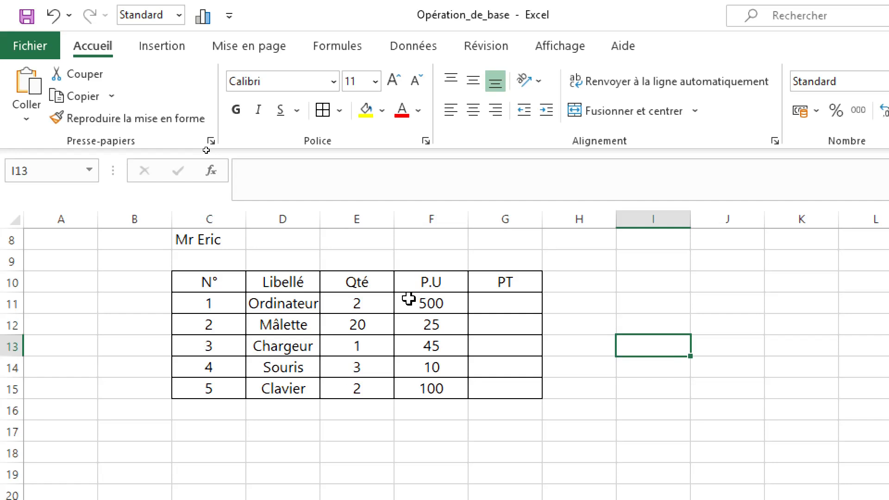
- Fill the item table header row C10:G10 with a light orange colour
scroll(409, 299, up, 1)
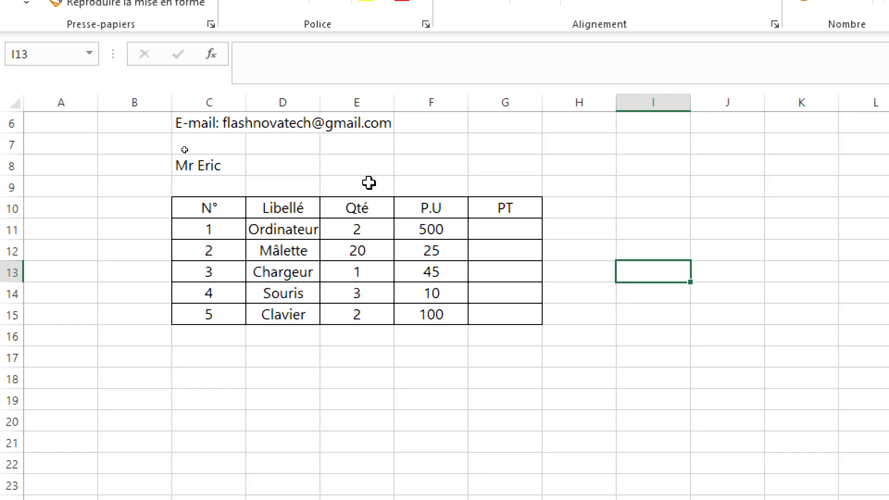
scroll(369, 183, up, 2)
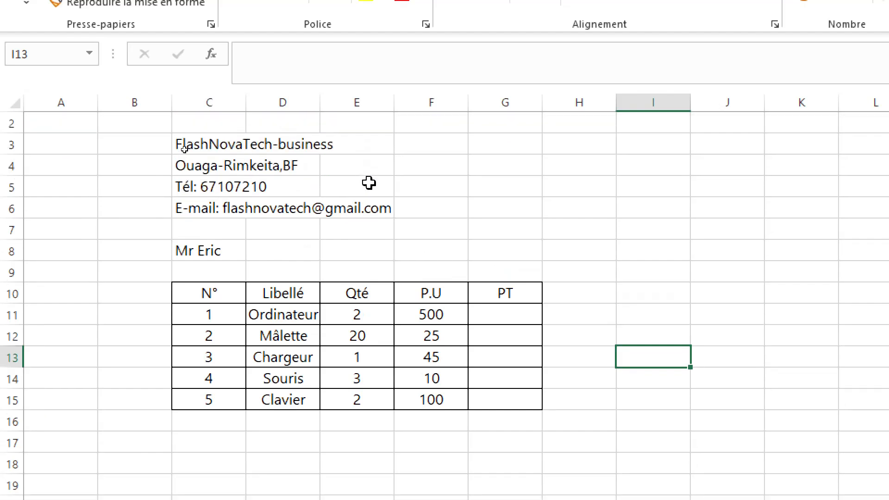
scroll(369, 183, up, 1)
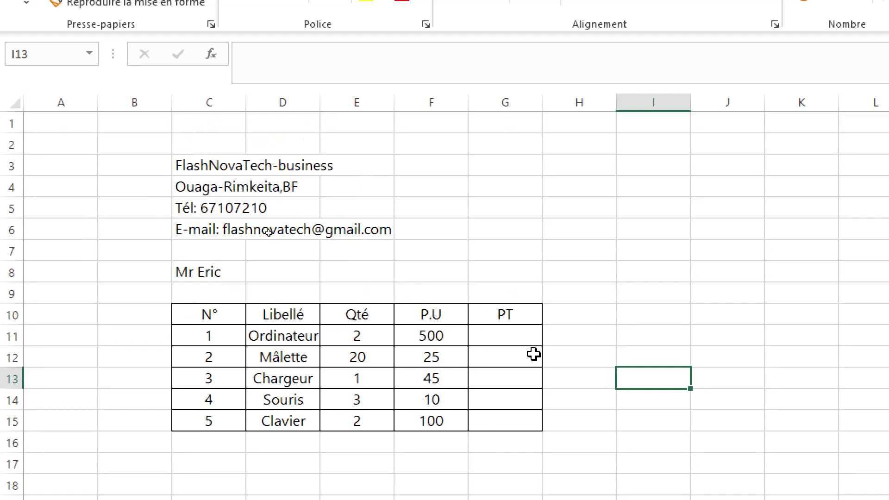
click(527, 315)
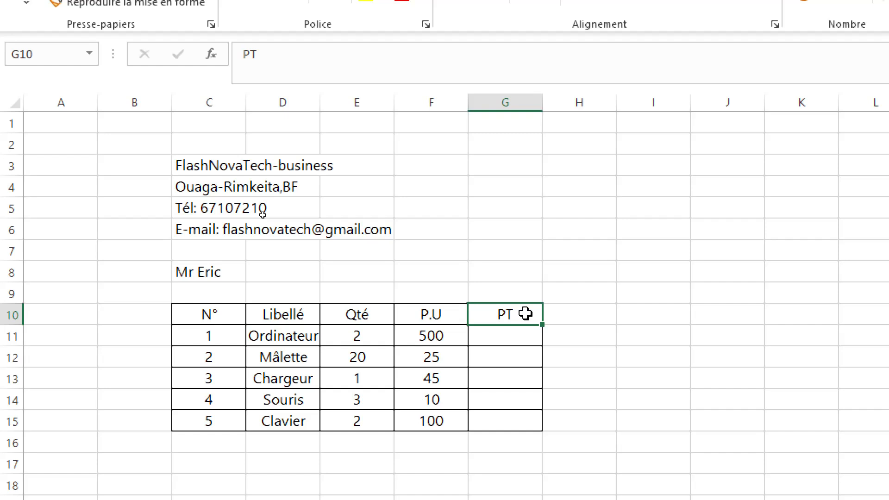
drag(525, 314, 185, 311)
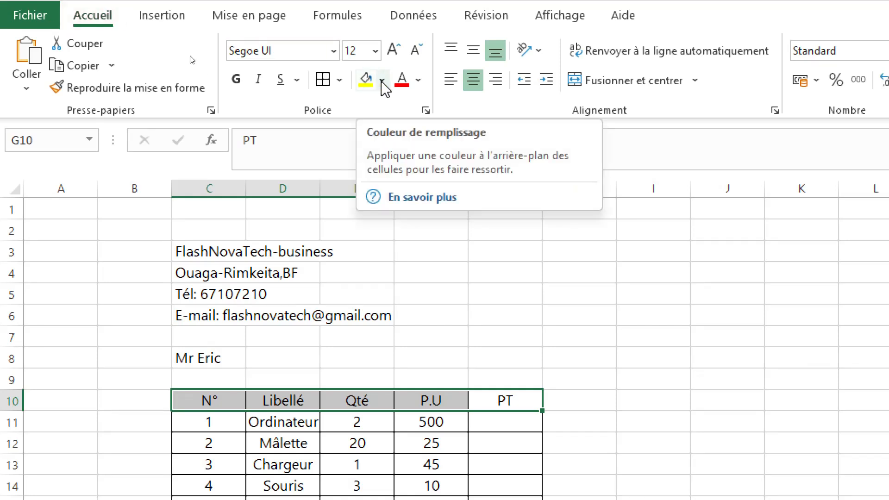
click(383, 81)
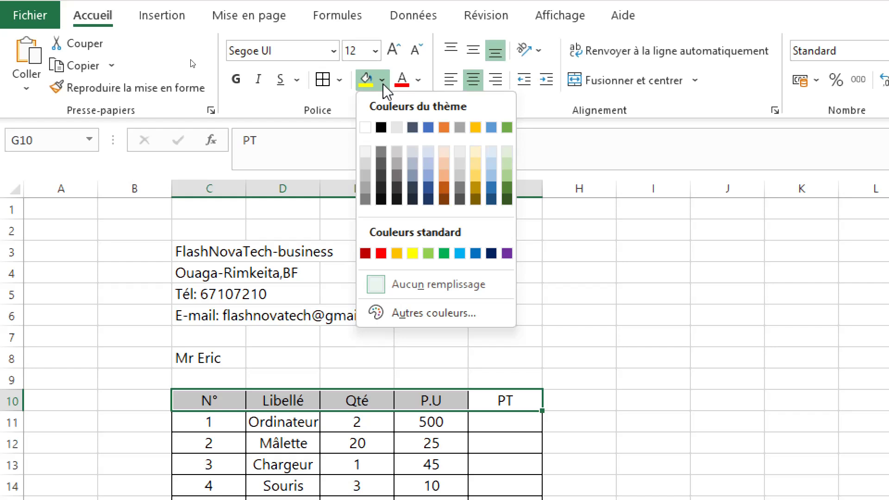
click(446, 179)
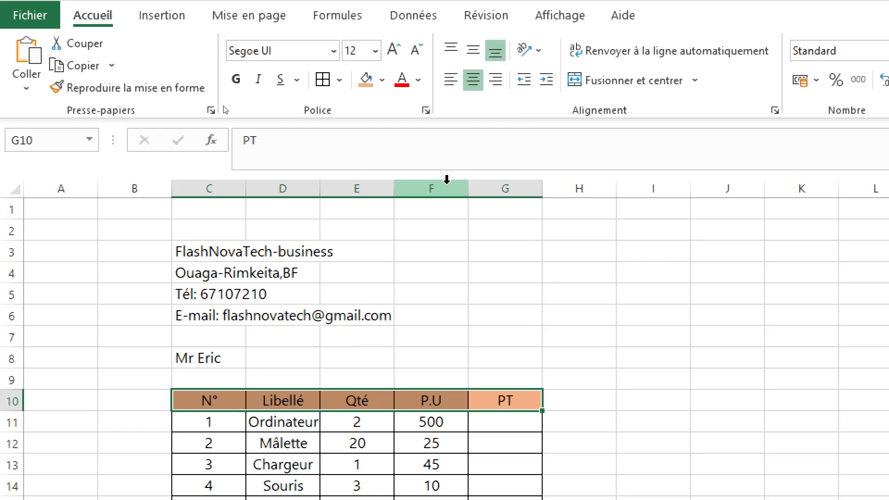
click(557, 362)
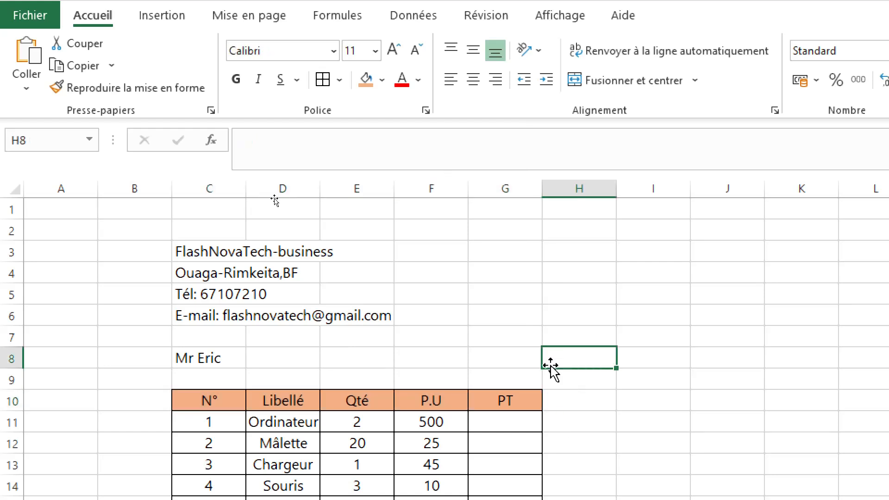
- Make the company details in C3:E6 bold
click(182, 250)
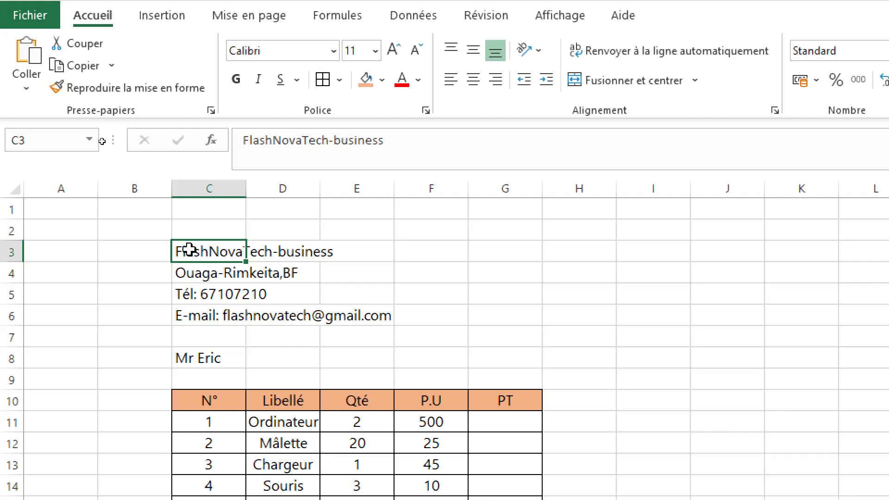
mouse_move(189, 250)
mouse_down()
mouse_move(399, 316)
mouse_move(373, 315)
mouse_move(386, 316)
mouse_up()
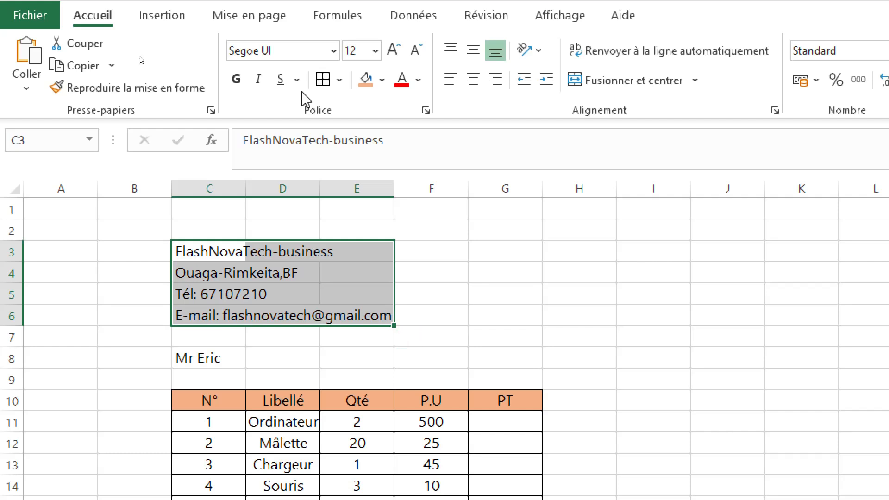
click(236, 80)
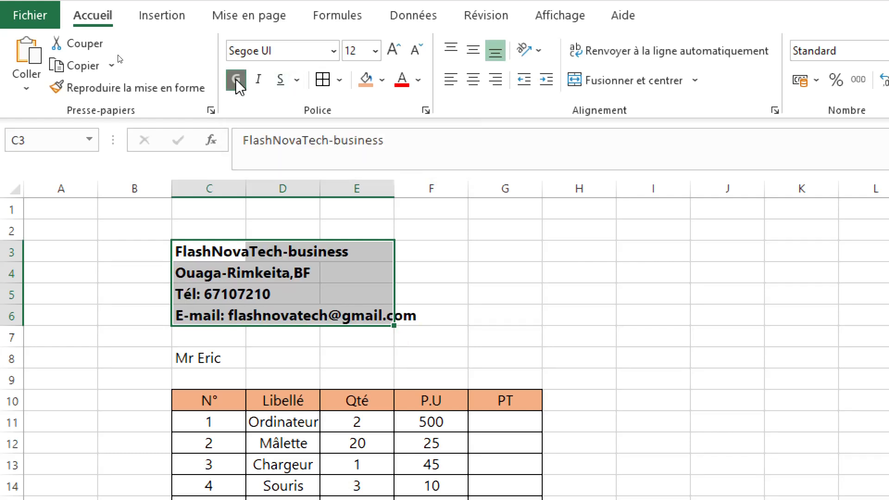
click(495, 314)
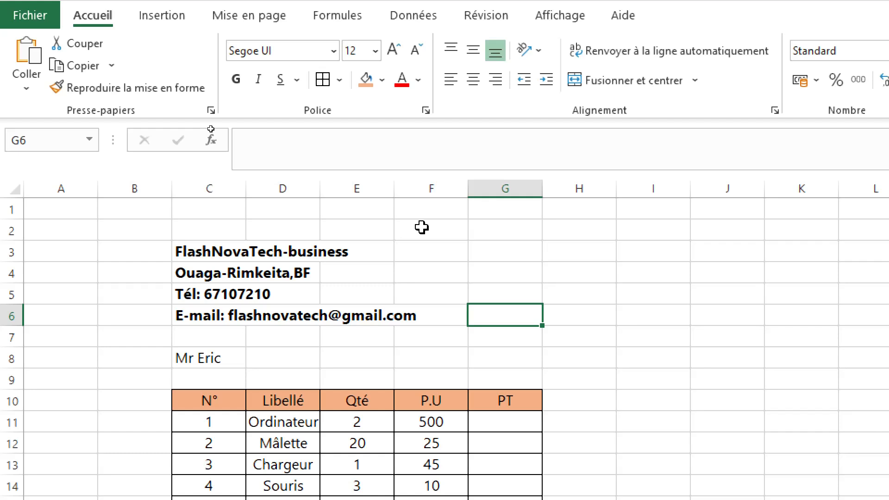
- Label F3 as Date: and insert today's date in G3 with the formula =AUJOURDHUI()
click(426, 253)
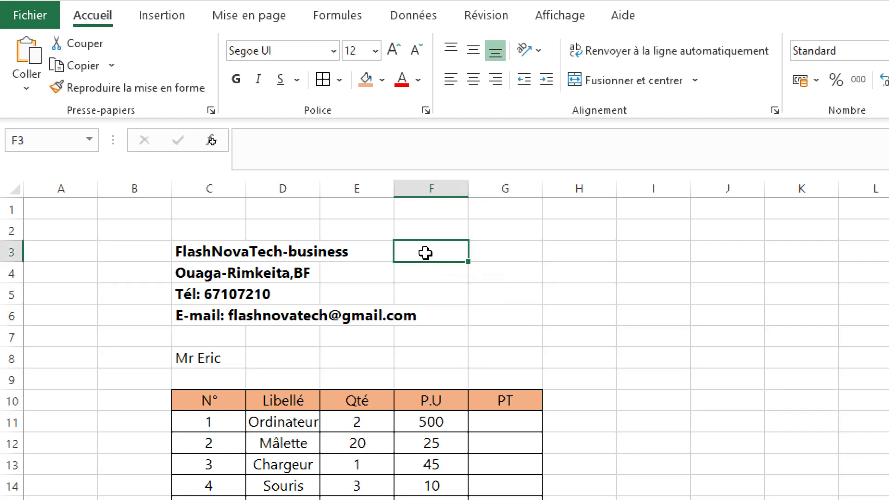
text(Date)
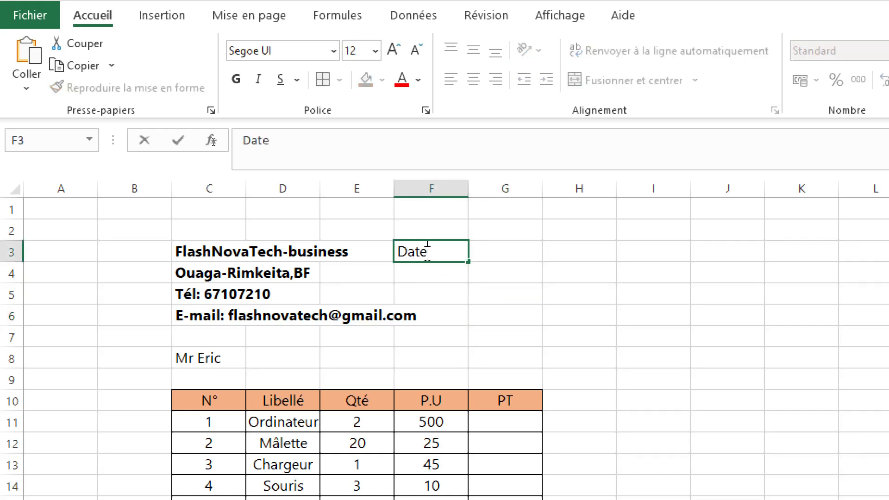
text(:)
click(509, 251)
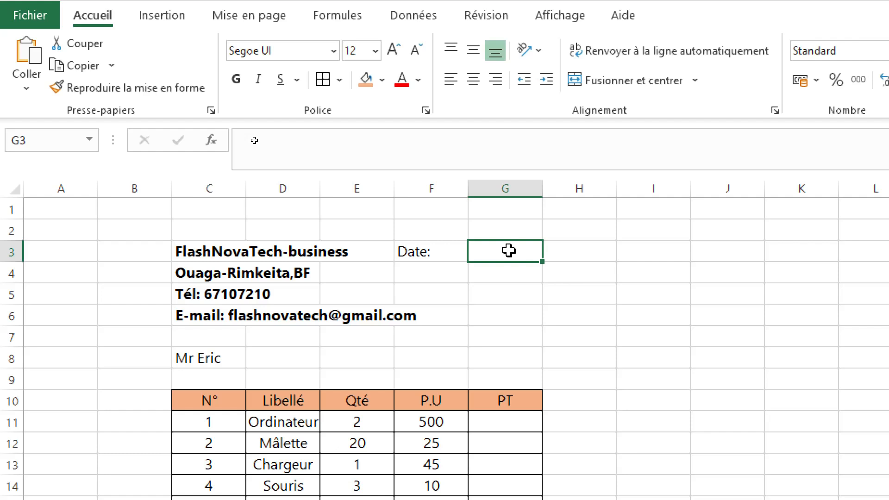
text(=)
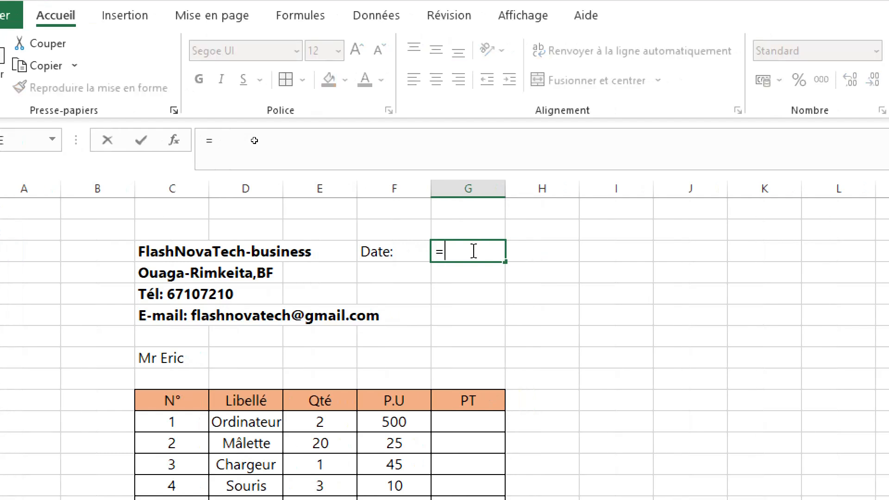
text(au)
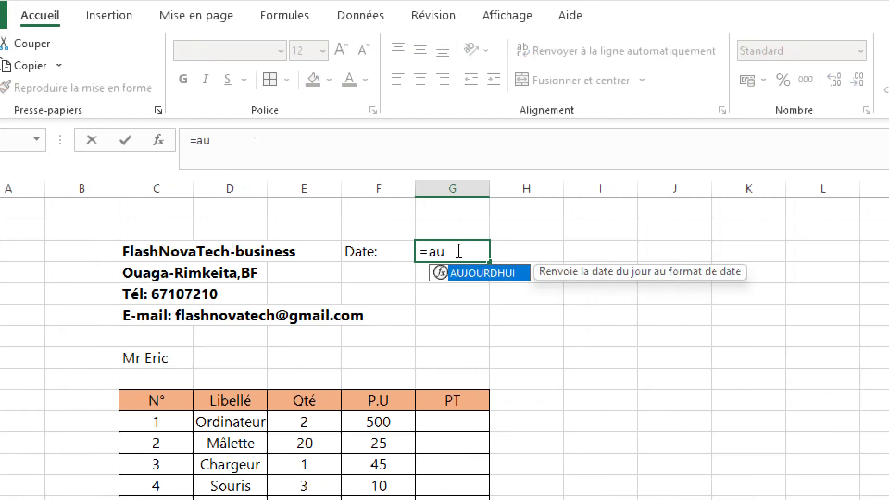
double_click(474, 276)
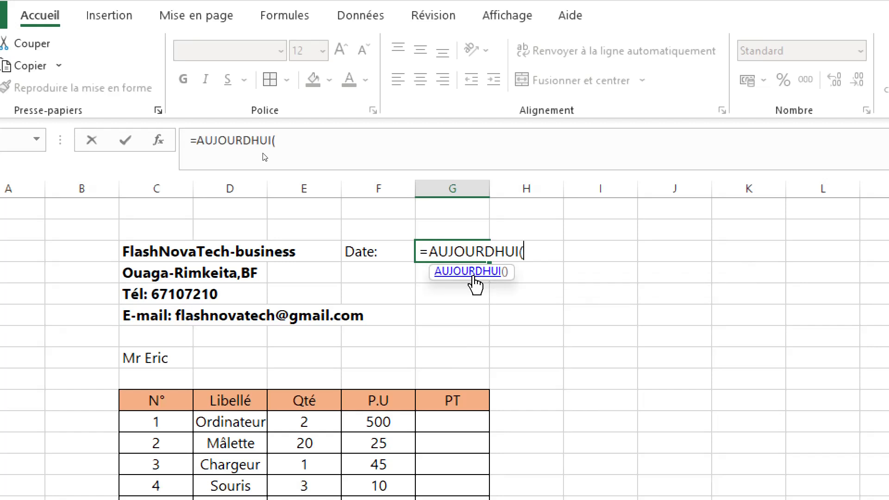
text())
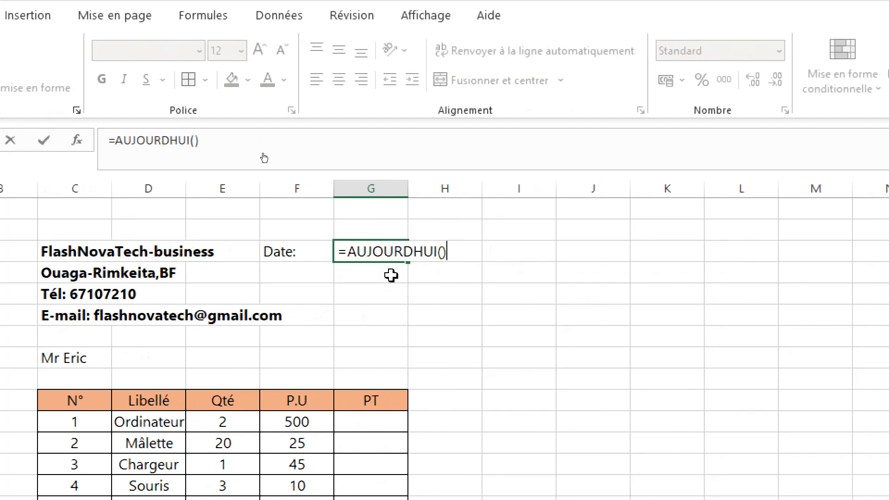
key(Return)
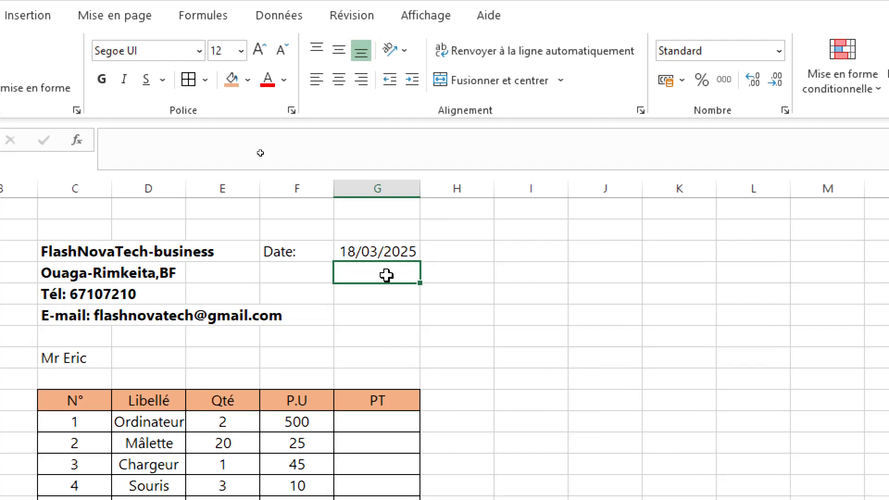
- Label F4 as Numéro: and enter the invoice number 110 in G4
click(272, 270)
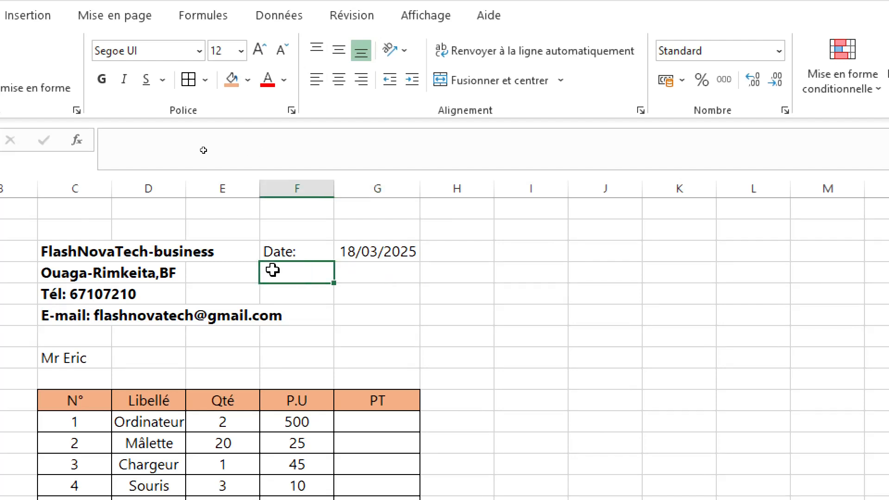
text(Num)
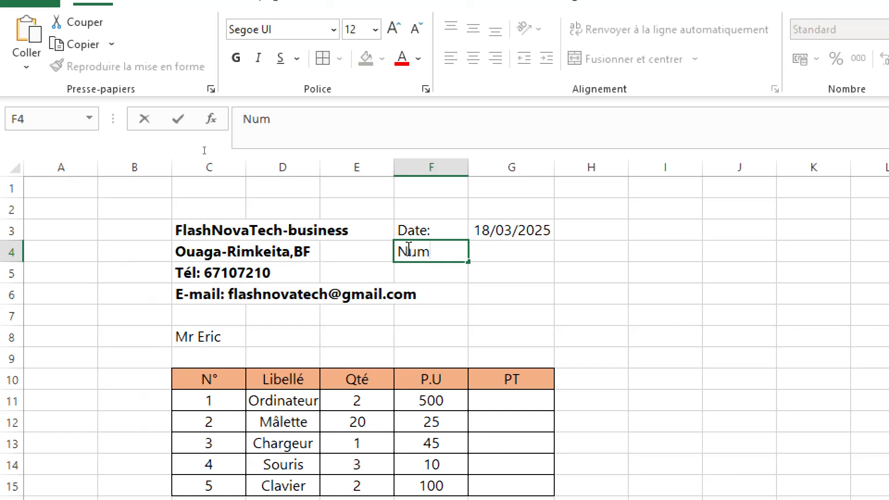
text(éro)
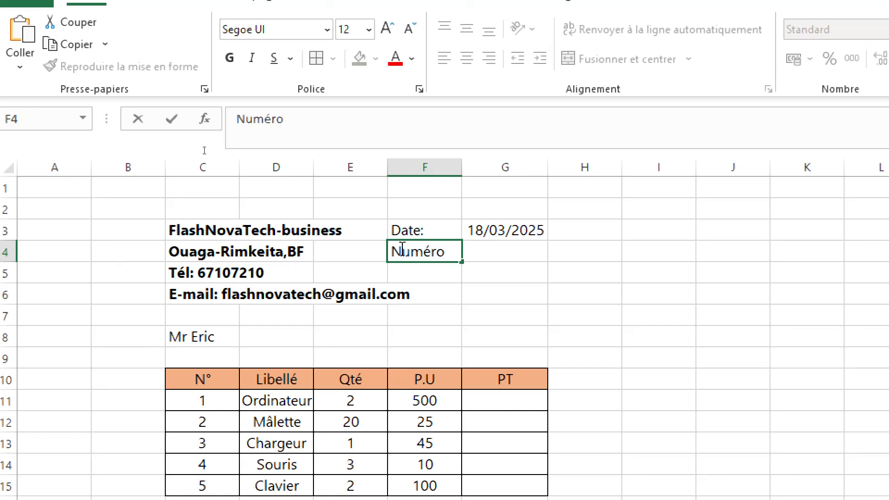
text(:)
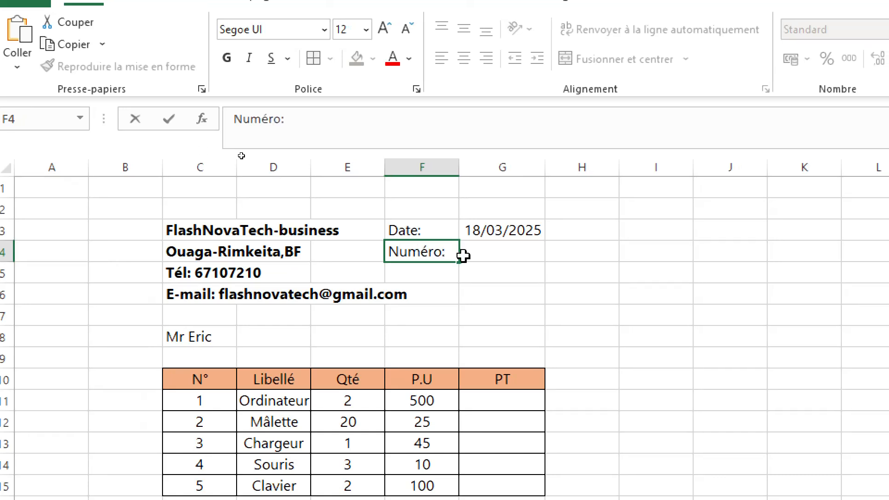
click(499, 256)
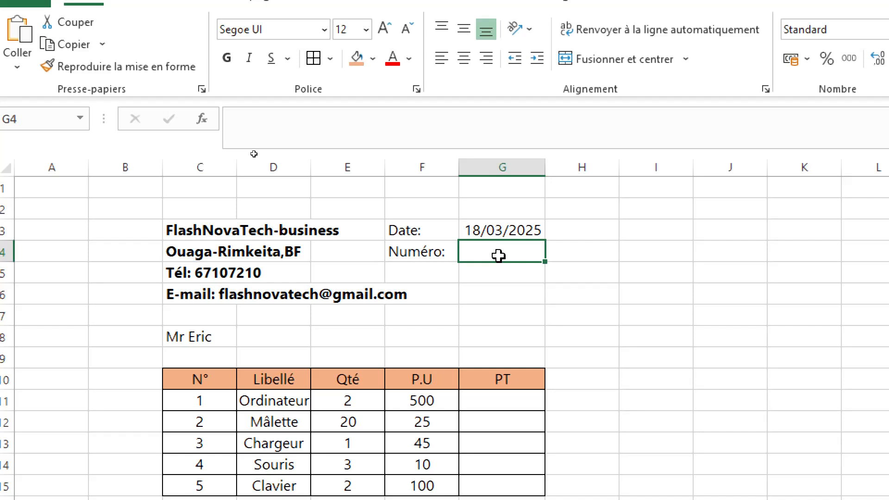
text(1)
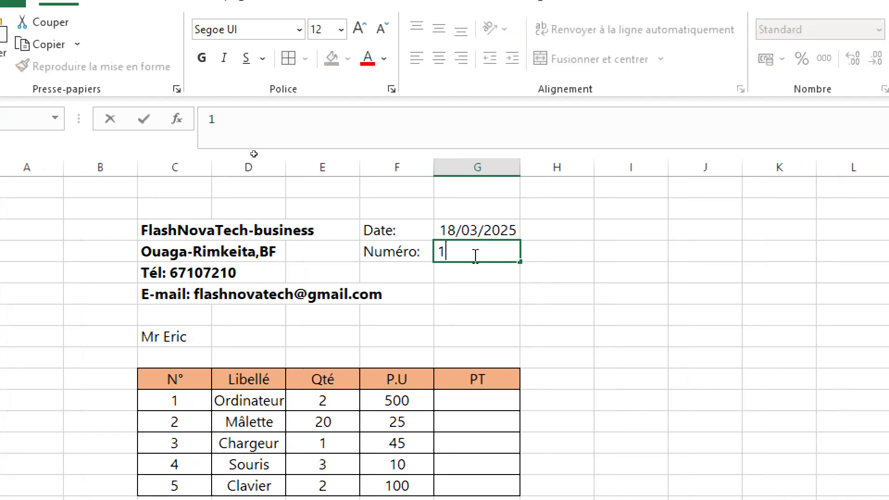
text(10)
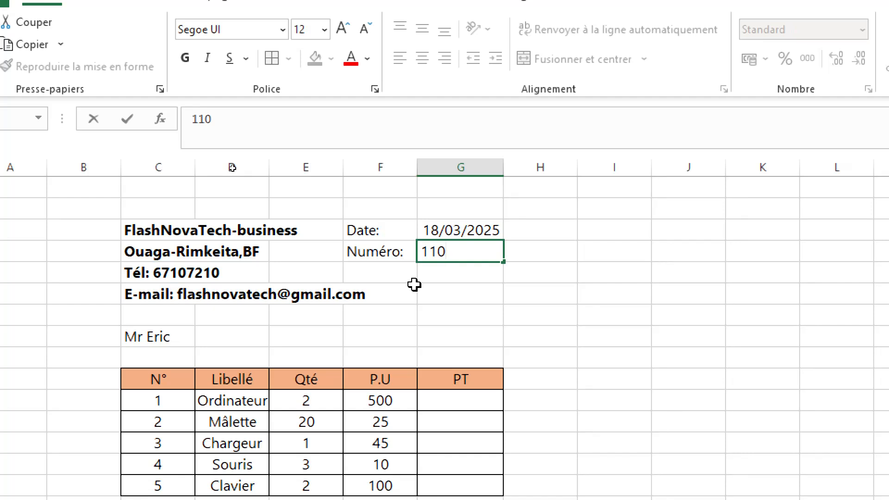
click(457, 307)
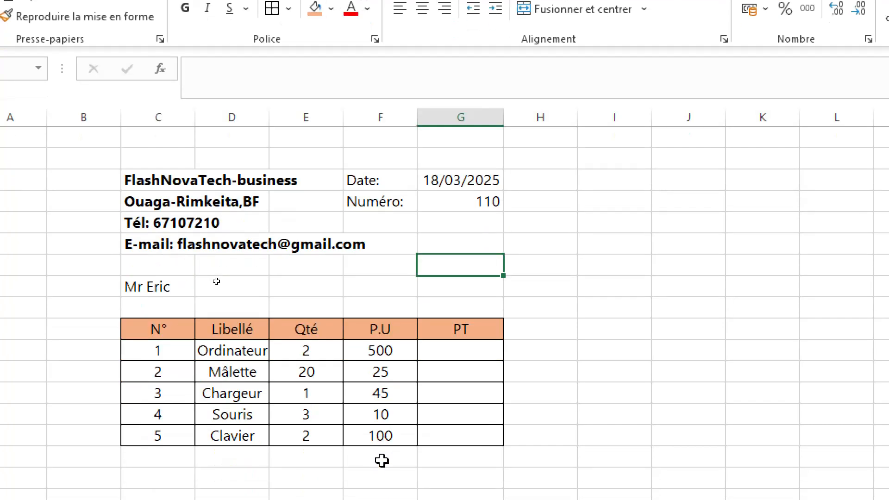
- Compute PT in G11 with the formula =E11*F11 and fill it down to G15
click(452, 349)
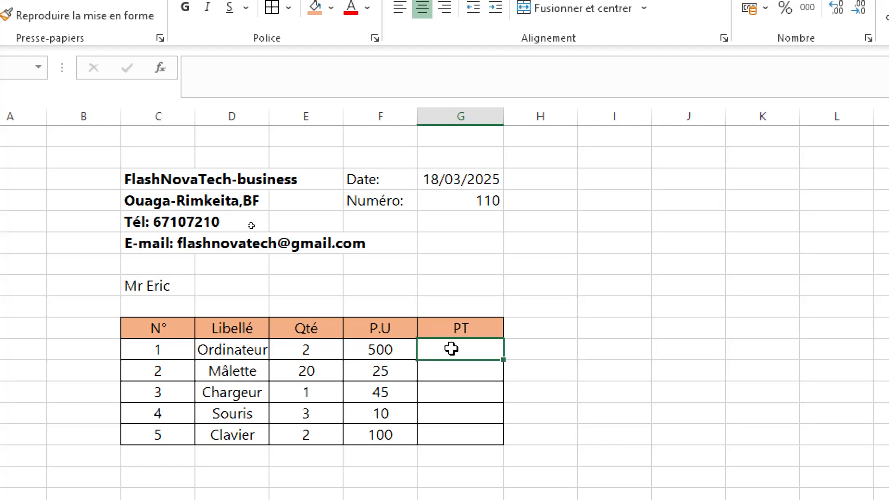
text(=)
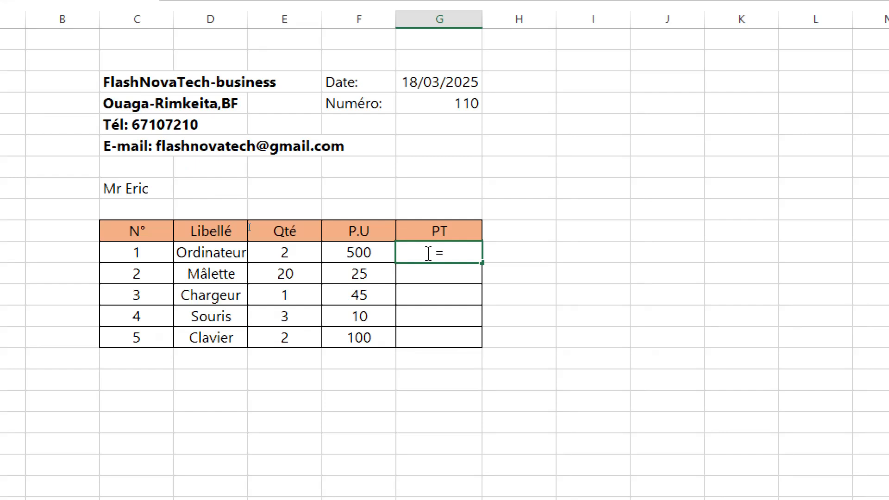
click(279, 252)
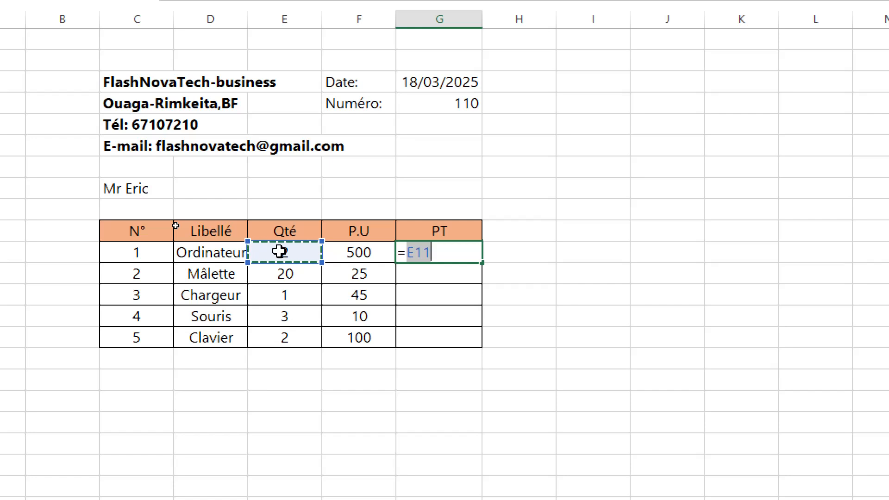
text(*)
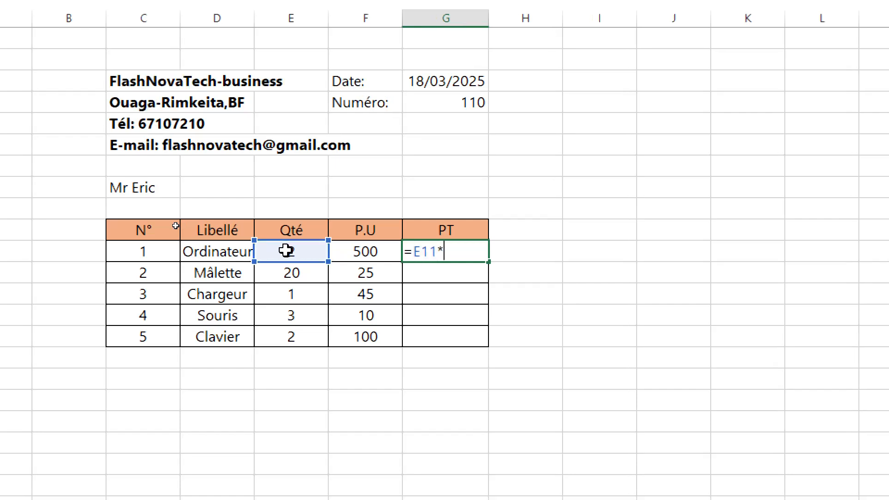
click(374, 254)
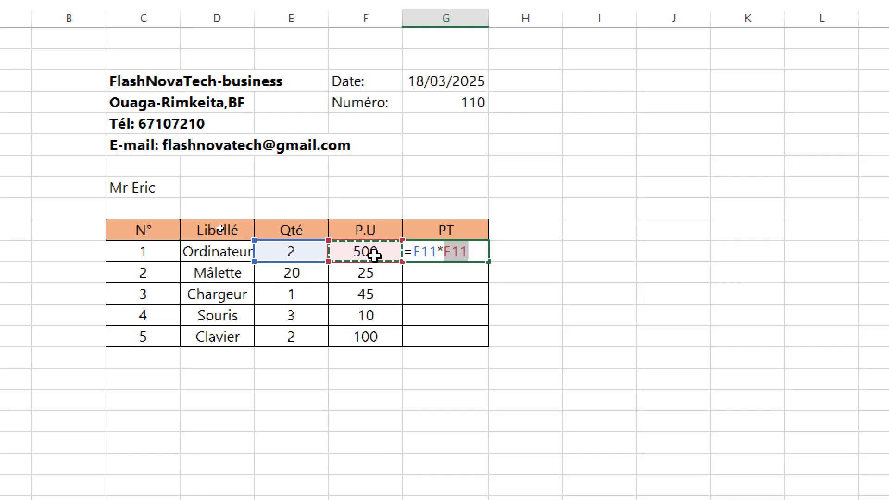
key(Return)
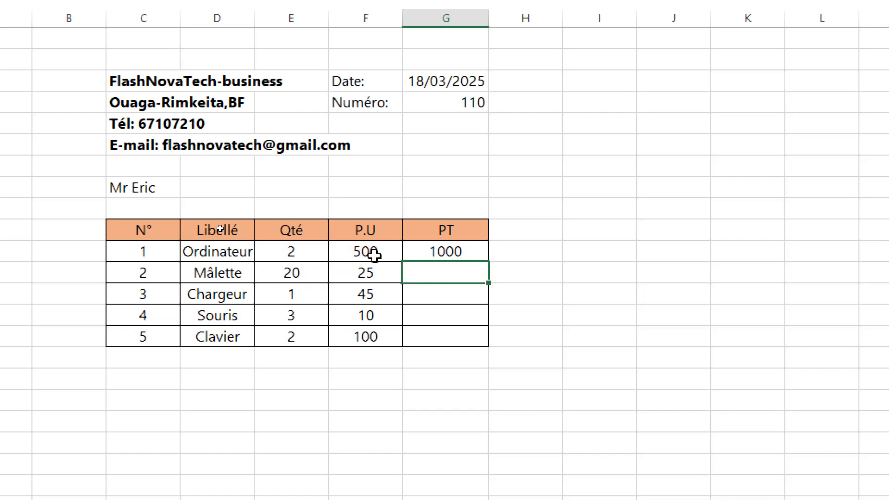
click(430, 251)
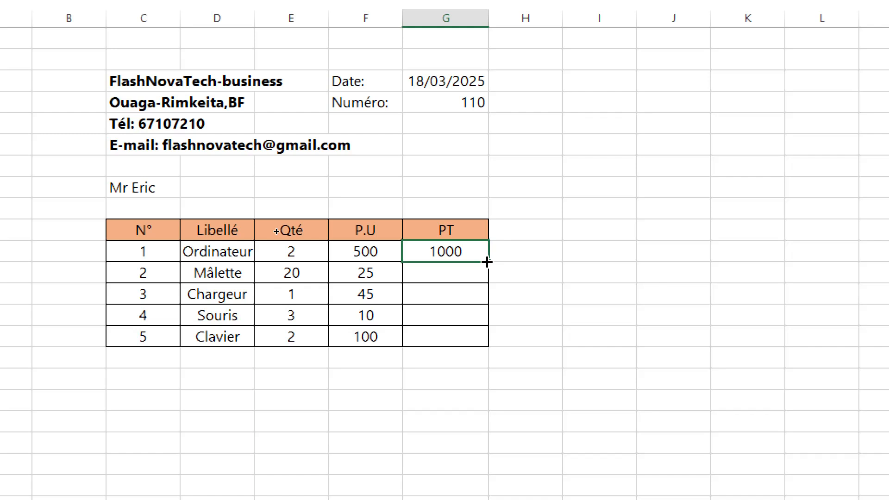
drag(487, 262, 479, 338)
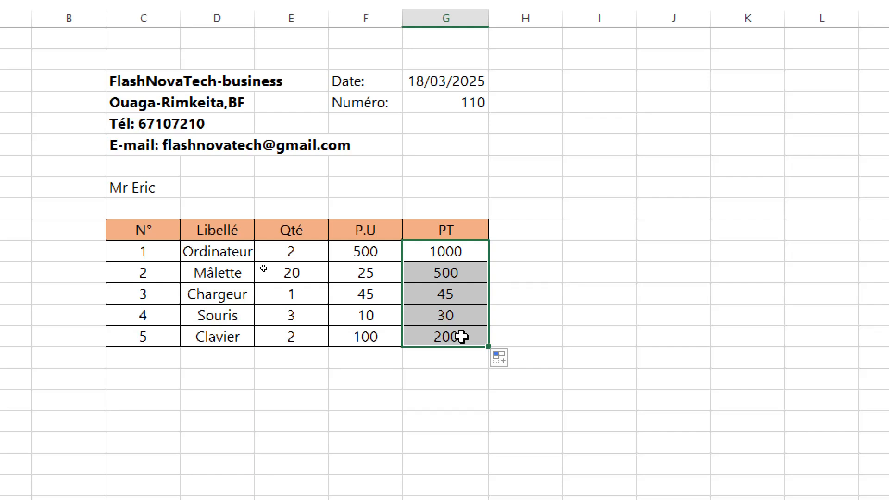
- Inspect the copied PT formula in G13 in the formula bar, leaving it unchanged
click(457, 300)
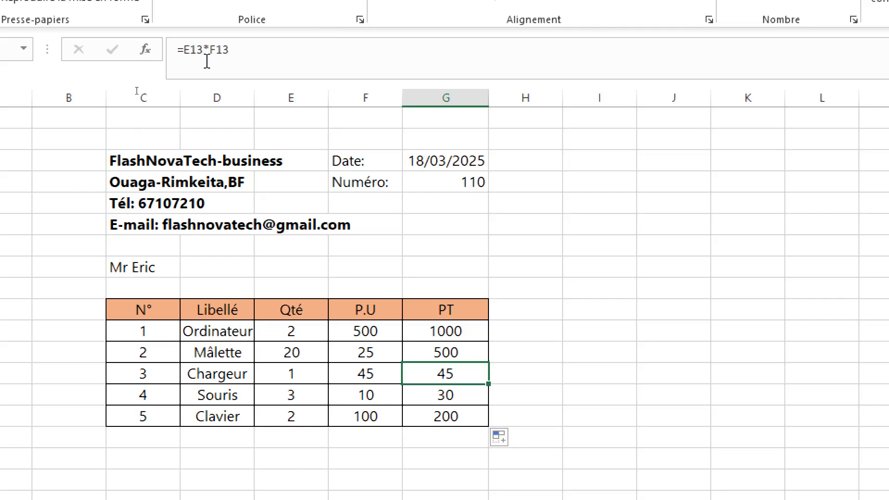
click(233, 49)
shift+click(175, 49)
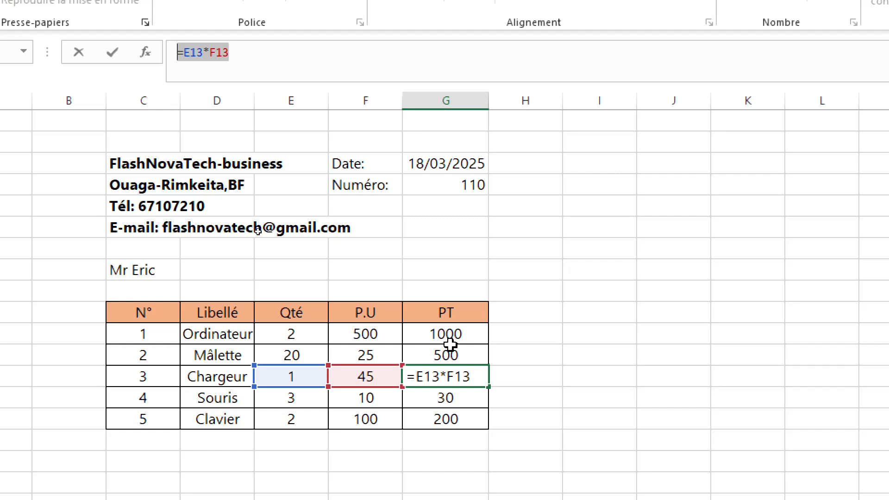
click(542, 372)
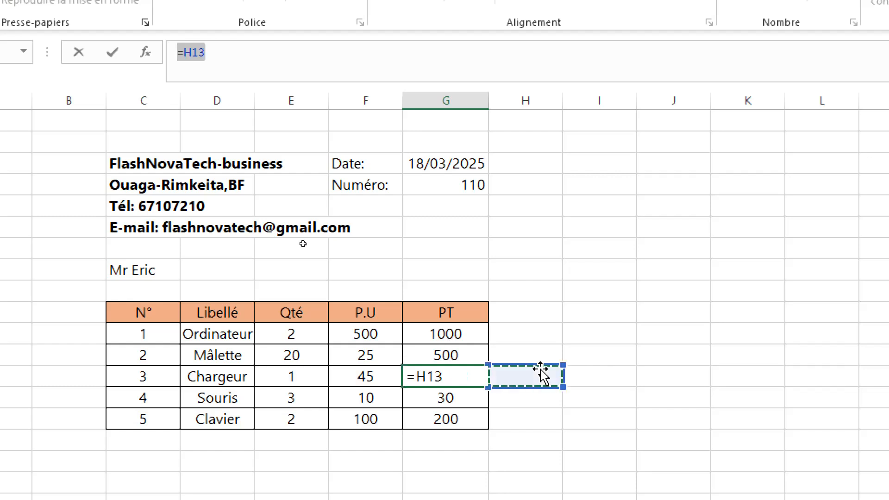
click(560, 336)
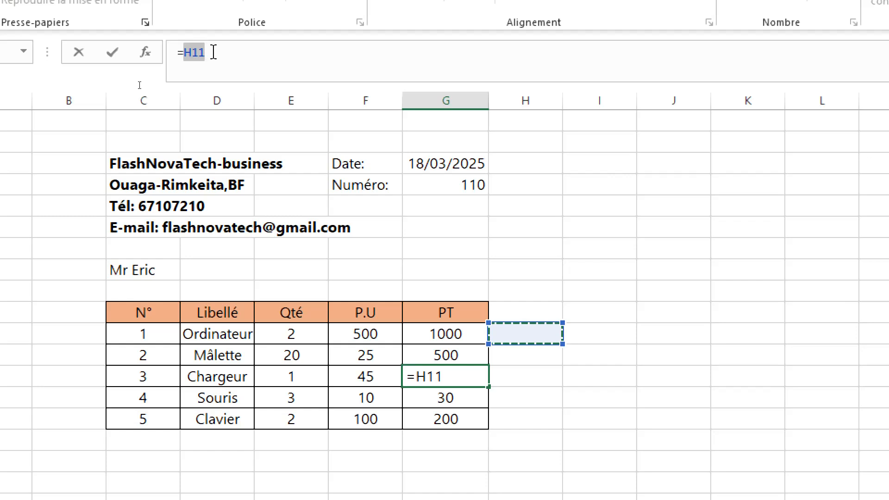
click(215, 52)
key(Escape)
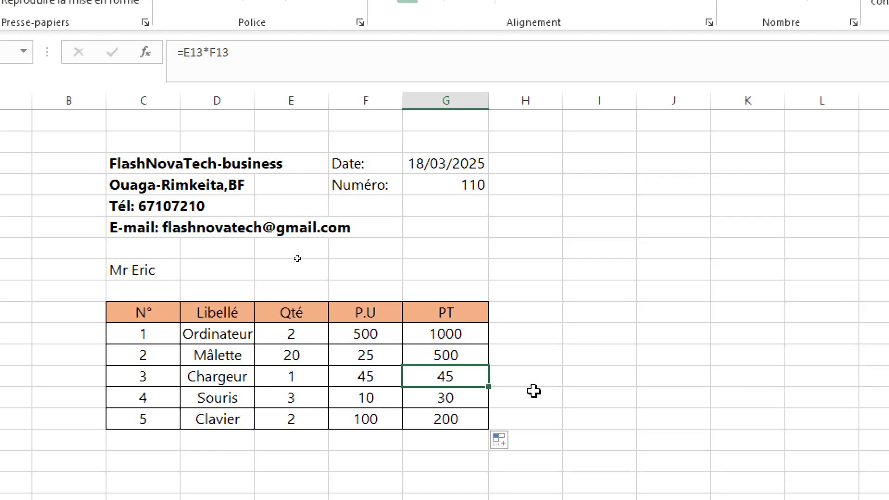
click(449, 437)
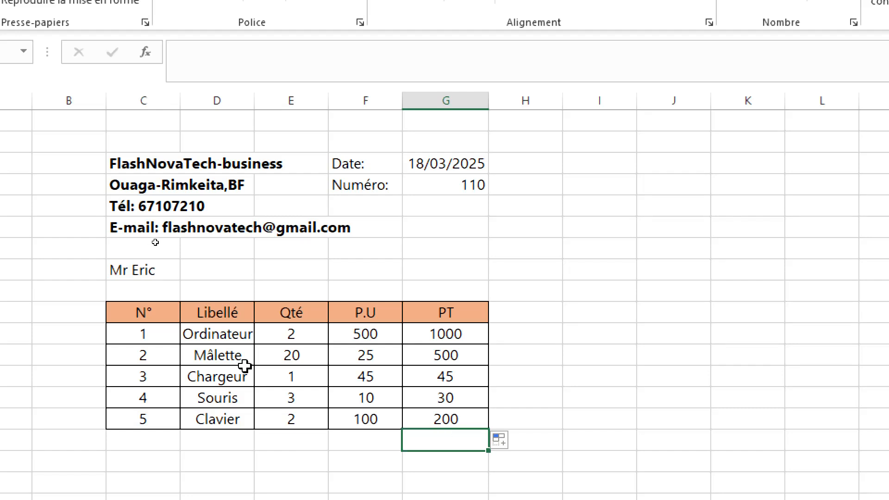
- Label E16 as Total hors taxe below the item table
click(297, 434)
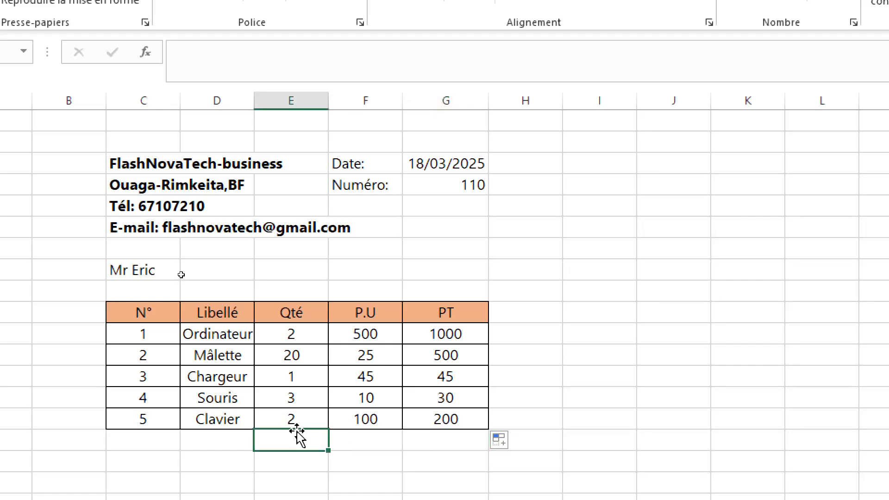
text(T)
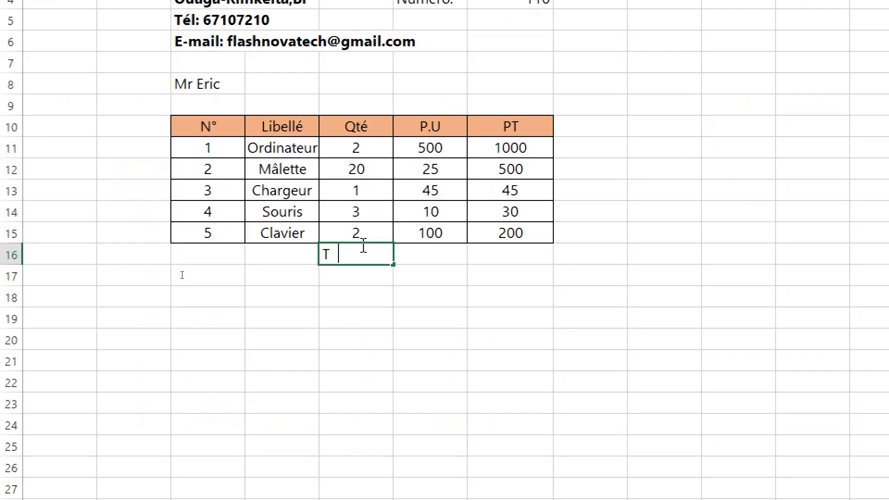
text(otal )
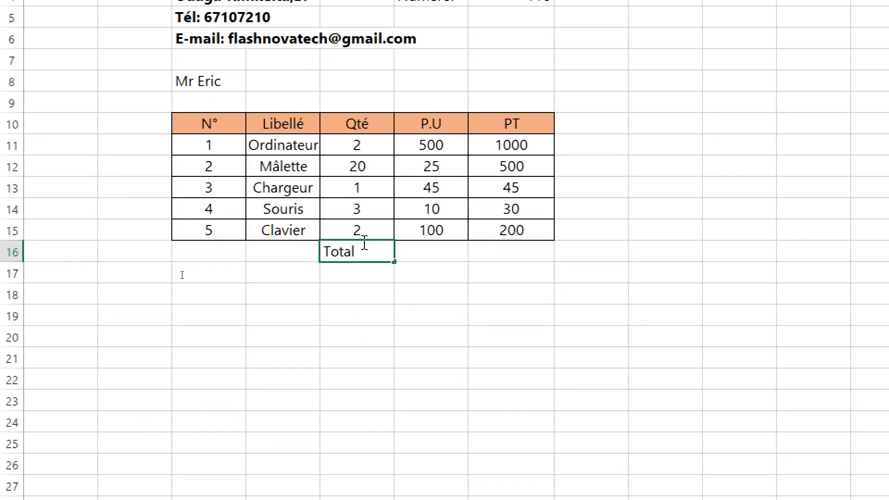
text(Hors taxe)
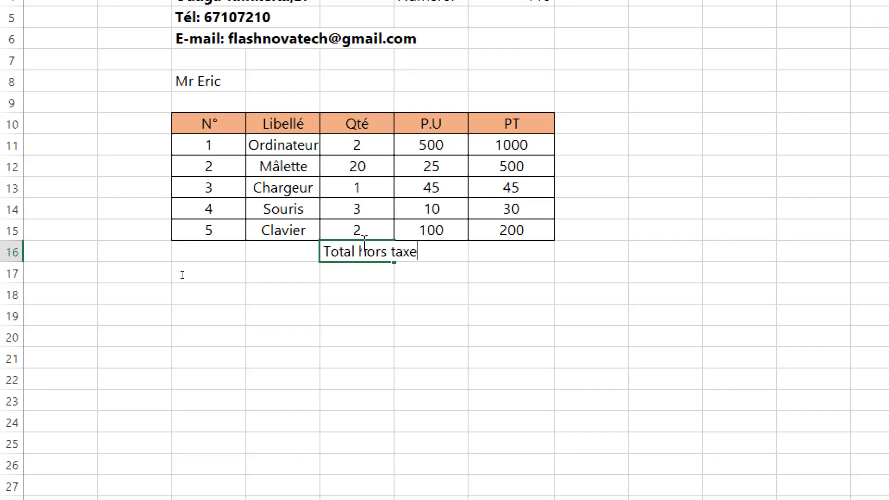
key(Return)
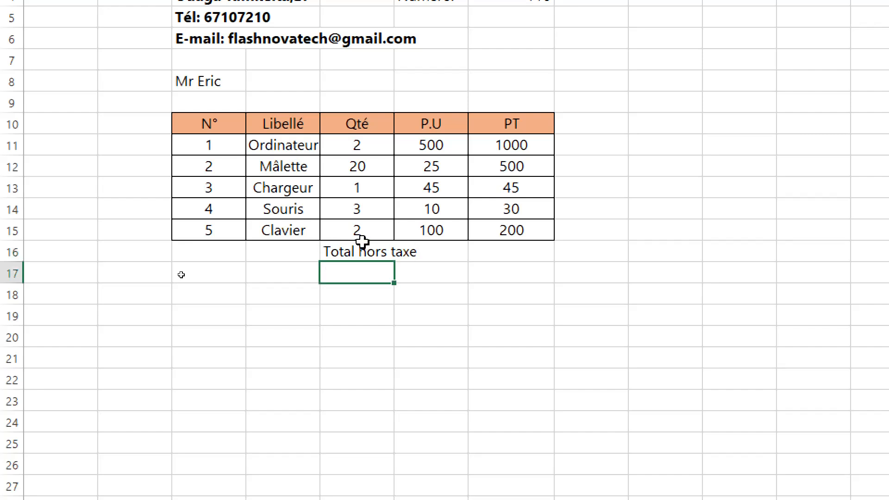
- Label E17 as TVA(20%) and E18 as Total net à payer
text(TVA)
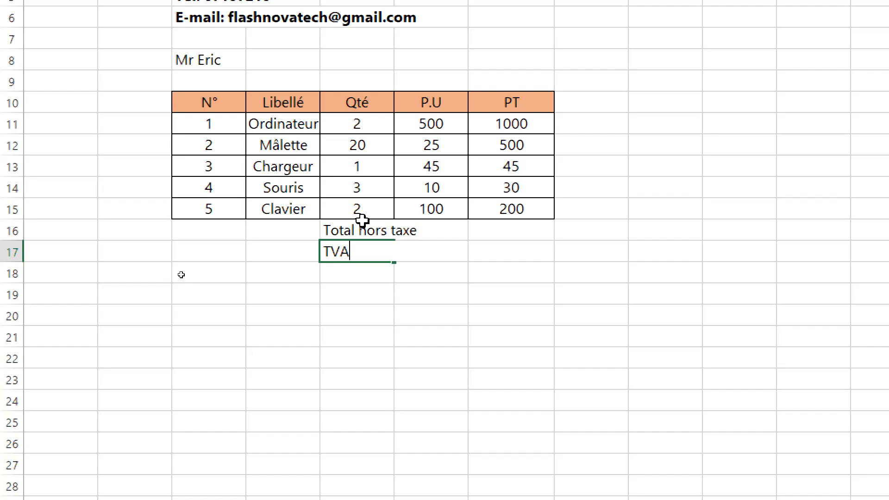
text((20%))
key(Return)
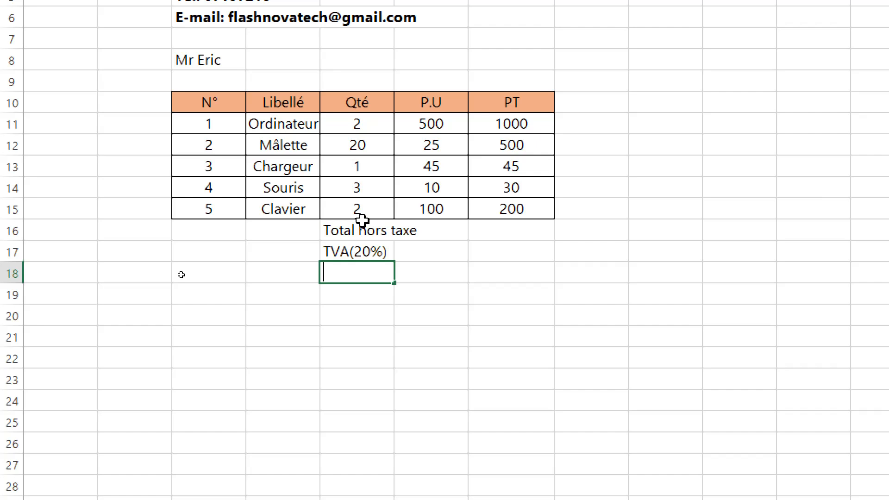
text(Total)
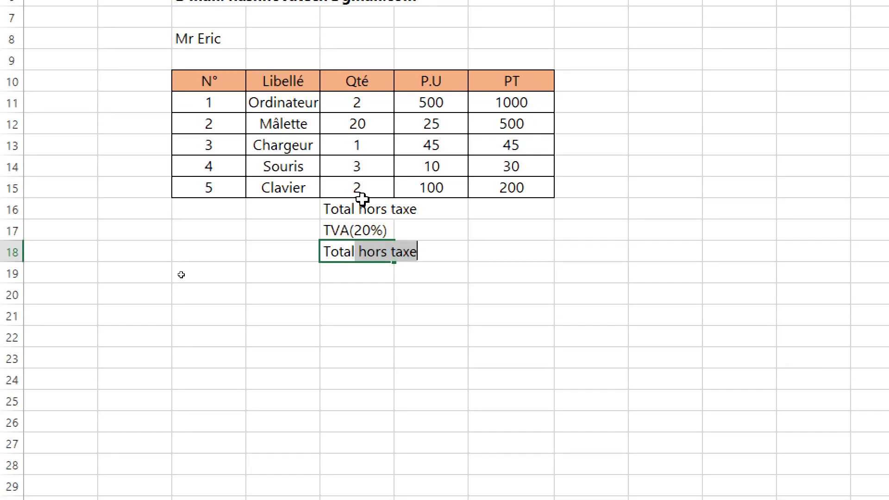
text( net)
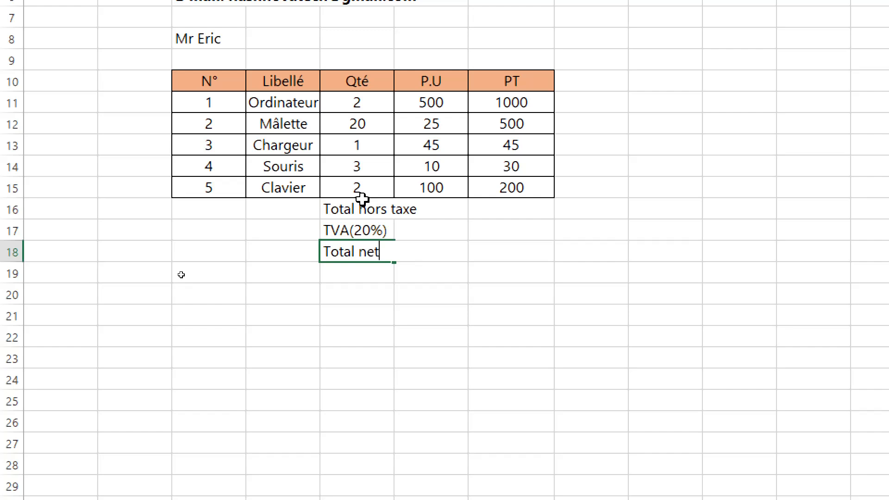
text( à payer)
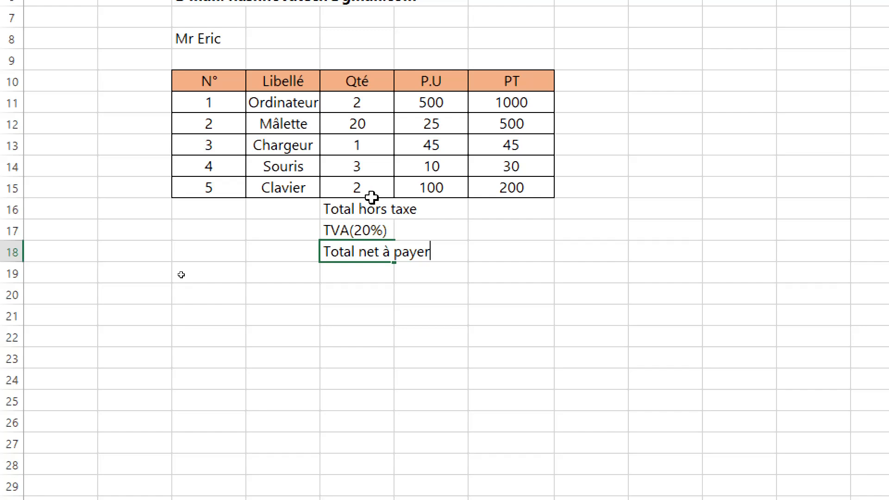
click(492, 261)
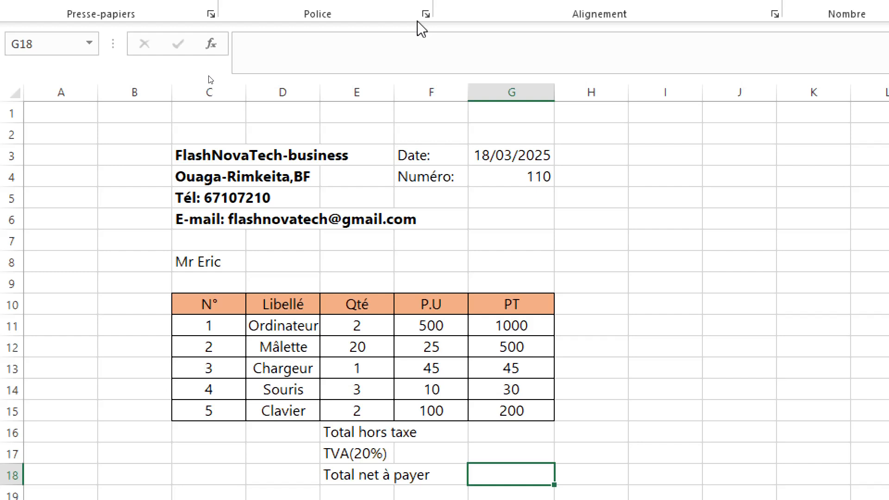
- Merge and center cells E16:F16 holding the Total hors taxe label
scroll(440, 293, down, 3)
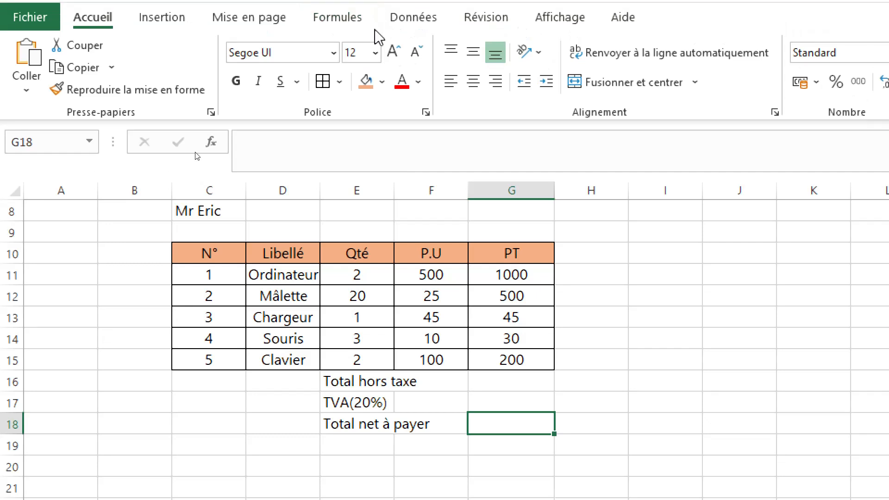
click(437, 383)
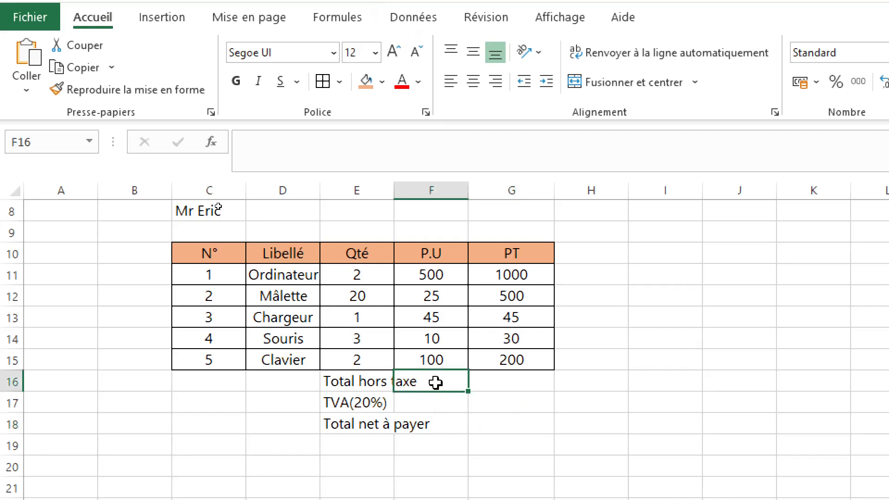
drag(435, 382, 334, 381)
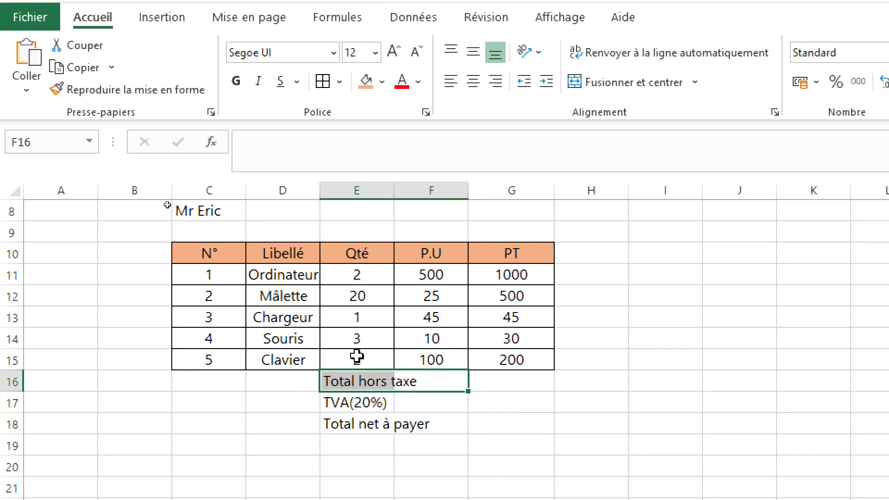
click(610, 87)
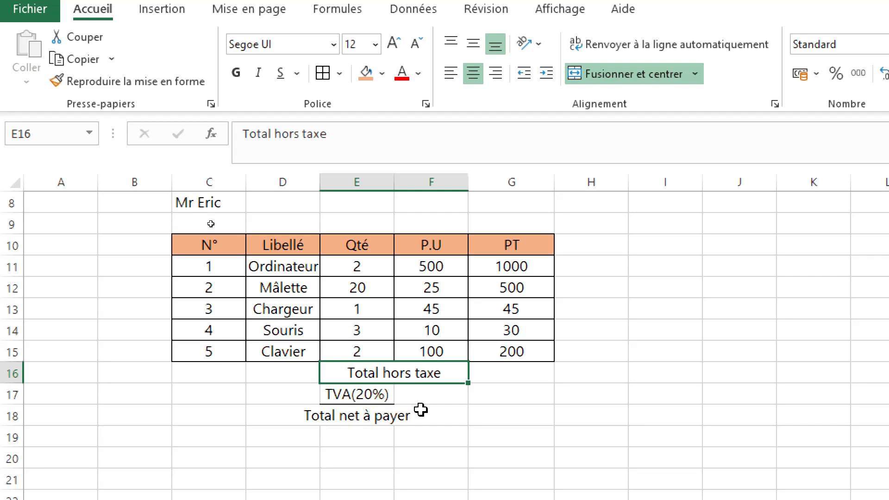
- Copy the merged formatting onto the TVA(20%) and Total net à payer rows in E17:F18 with Format Painter
click(106, 82)
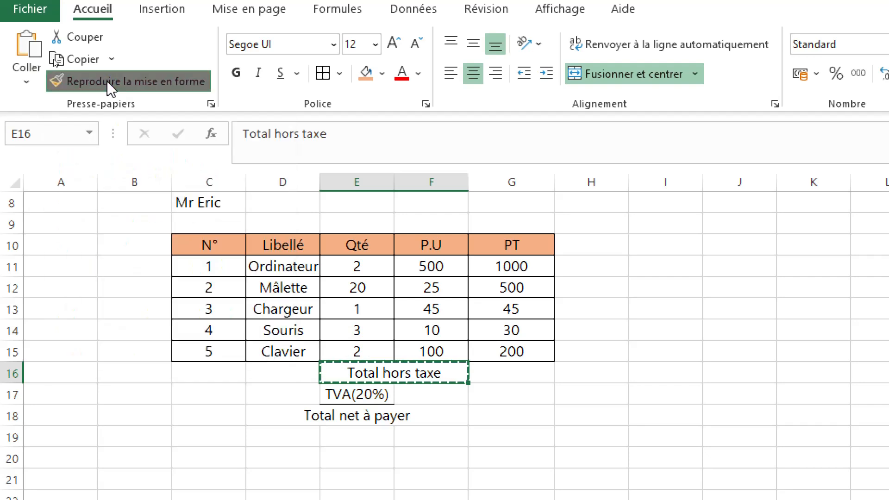
click(367, 394)
drag(454, 416, 453, 417)
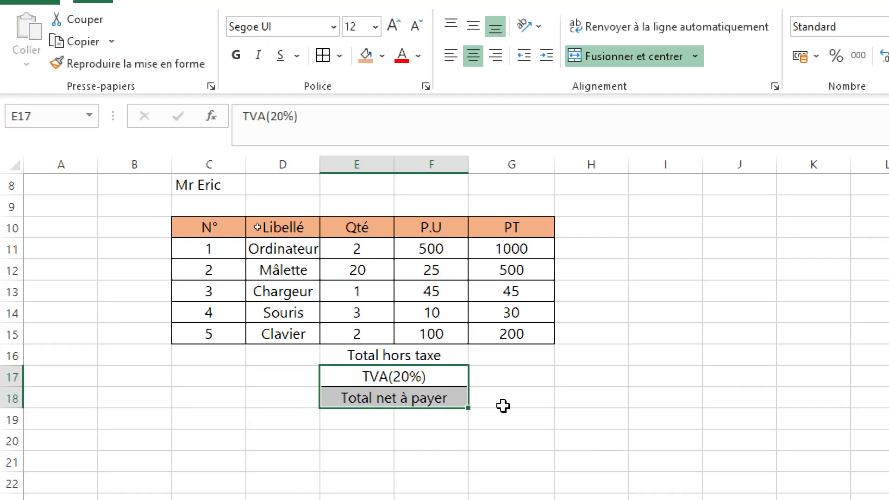
click(519, 398)
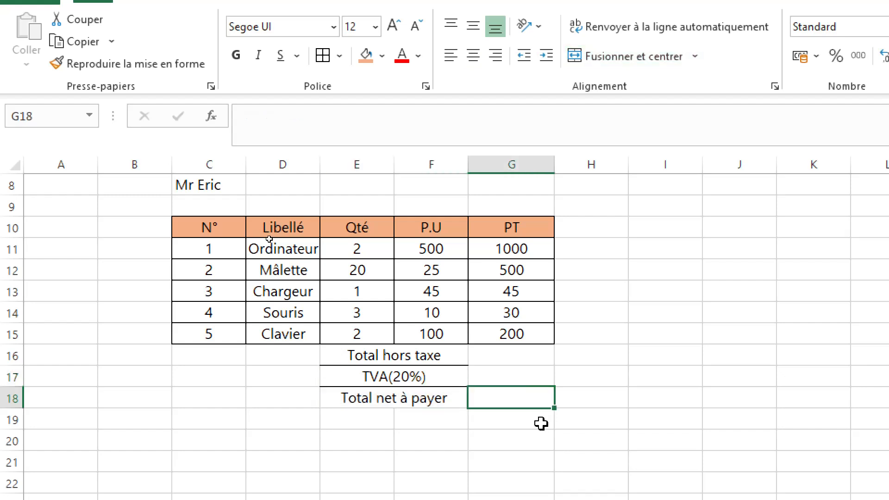
- Apply all borders to the totals block E16:G18
click(350, 352)
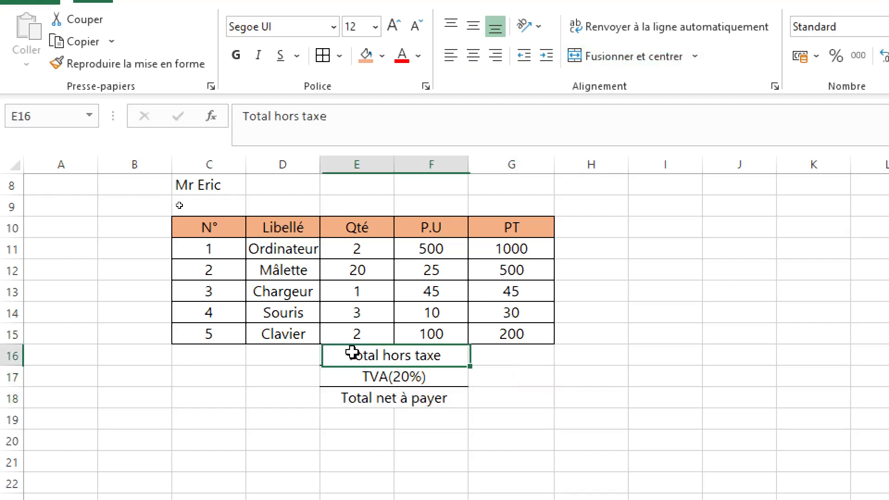
drag(352, 353, 526, 387)
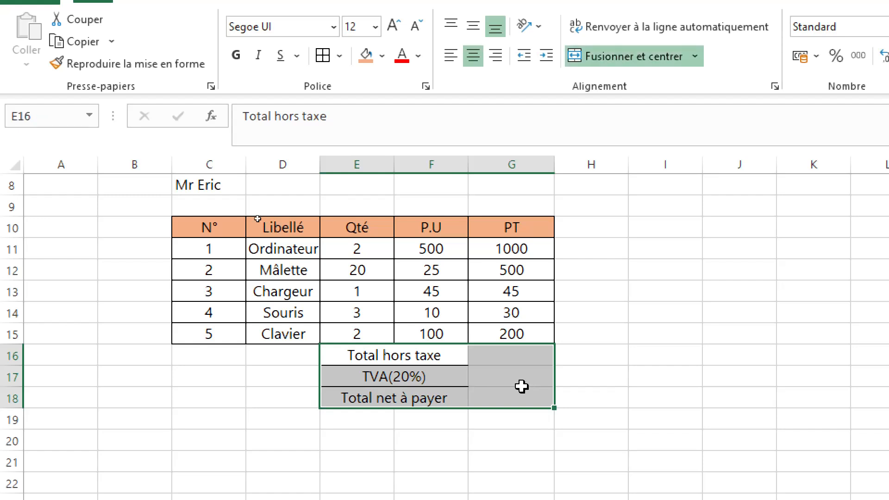
click(322, 58)
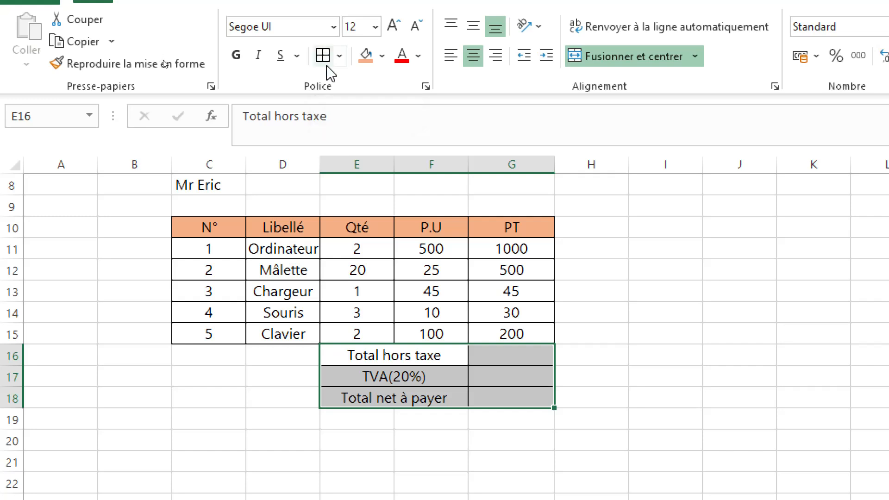
click(613, 341)
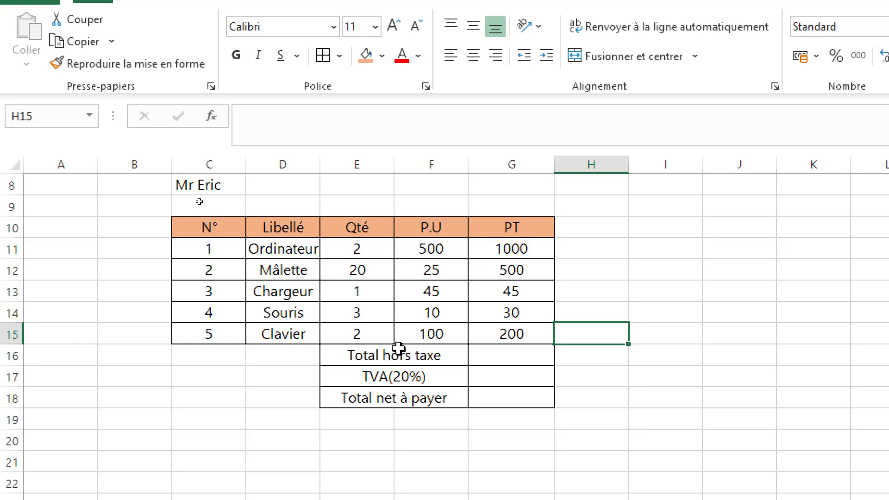
- Left-align the total labels in E16:F18 and indent them by two levels
drag(398, 348, 418, 405)
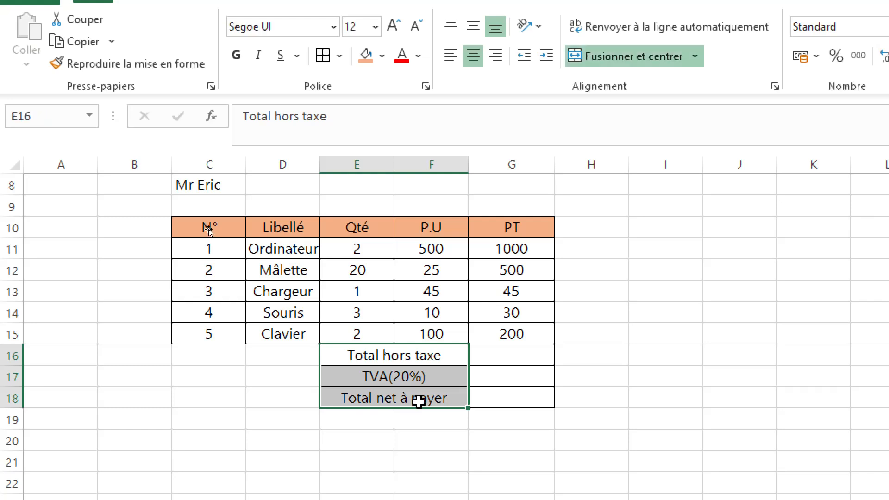
click(526, 57)
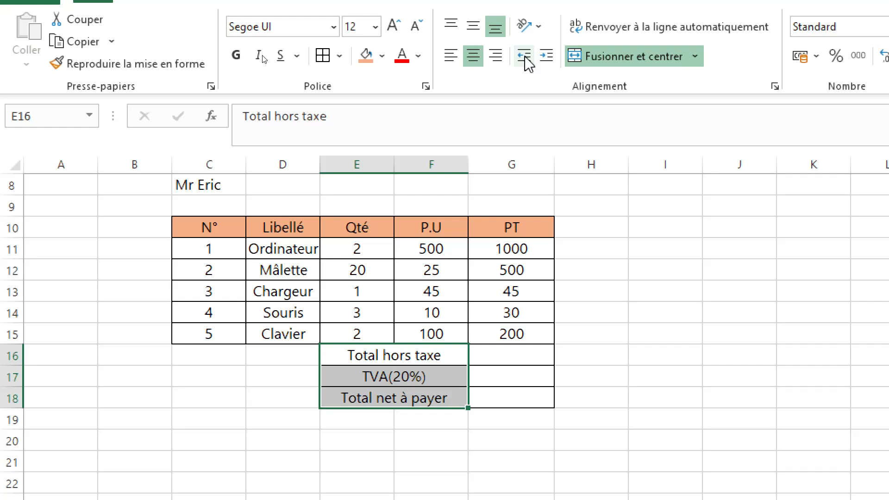
click(525, 58)
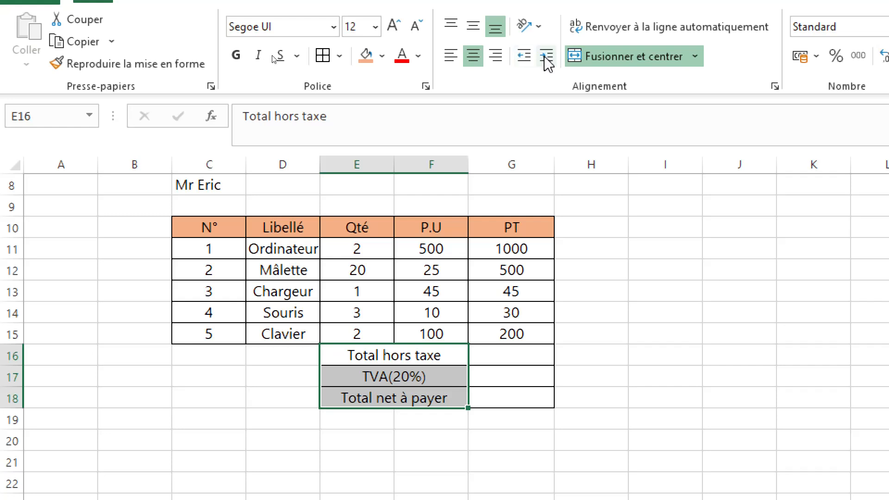
click(546, 58)
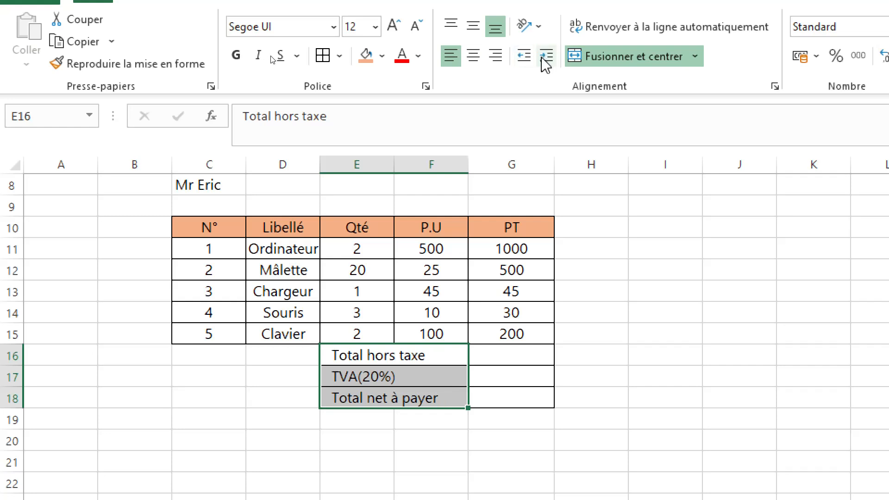
click(524, 58)
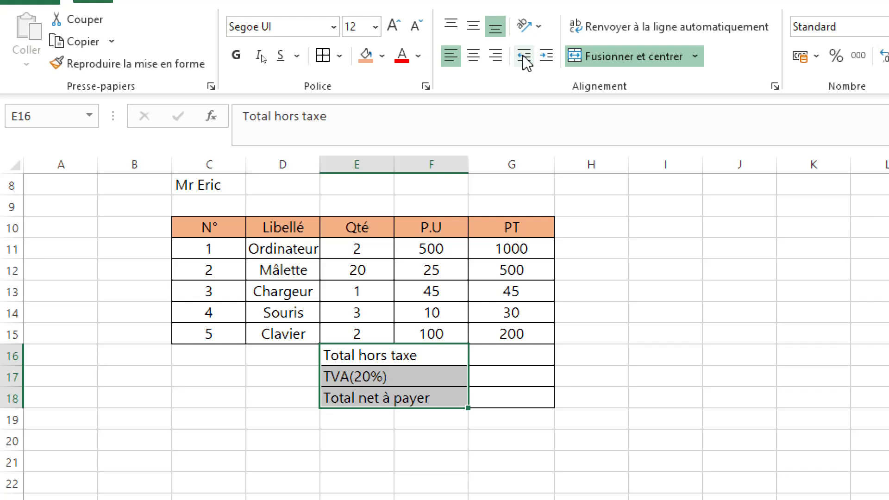
click(547, 57)
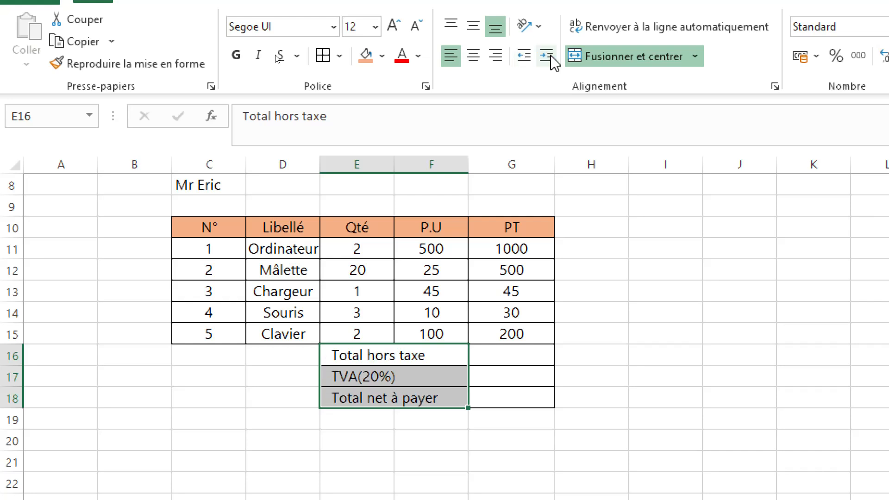
click(547, 57)
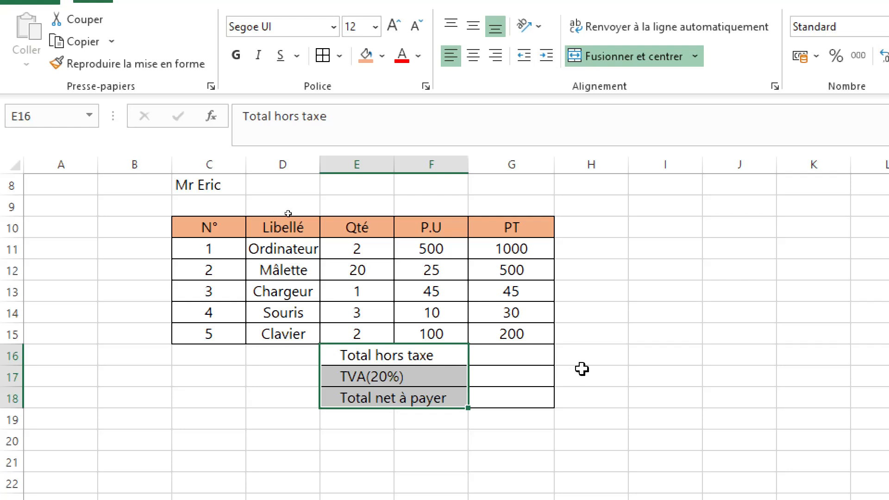
click(511, 349)
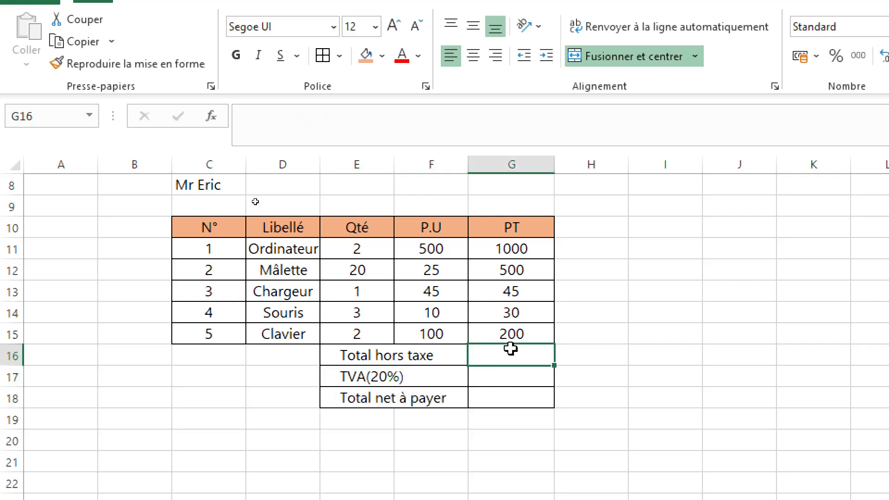
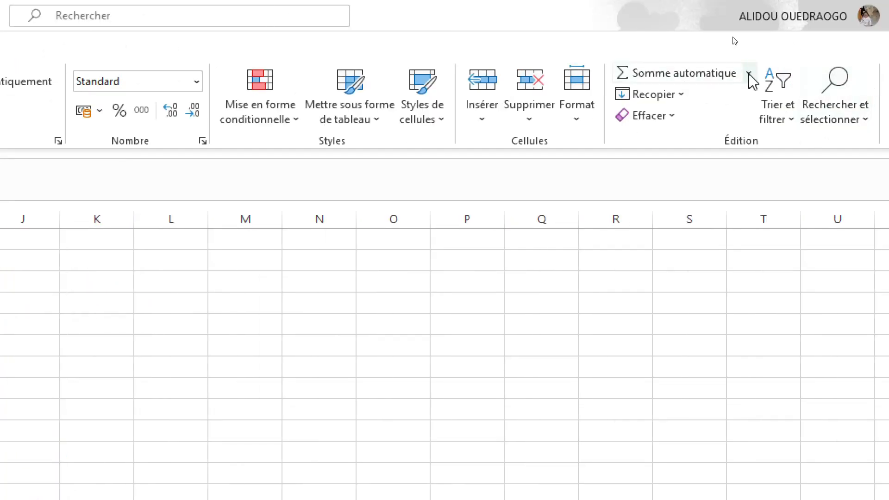
click(749, 74)
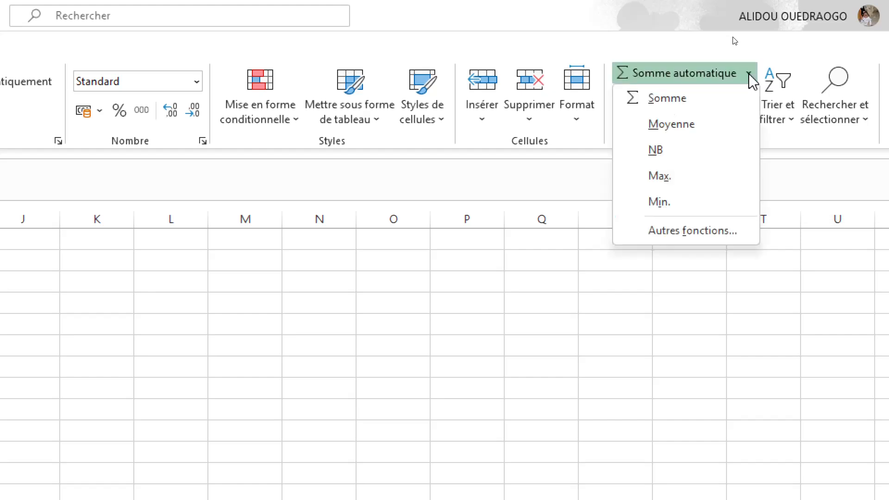
click(687, 99)
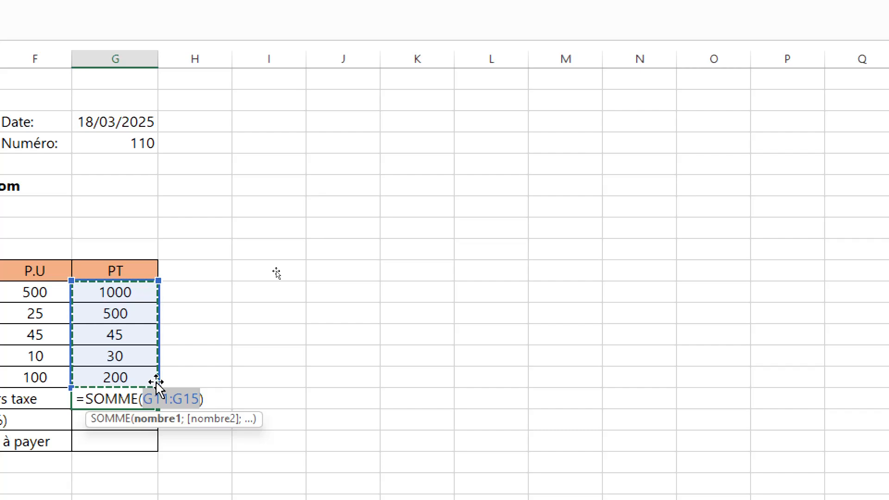
key(Escape)
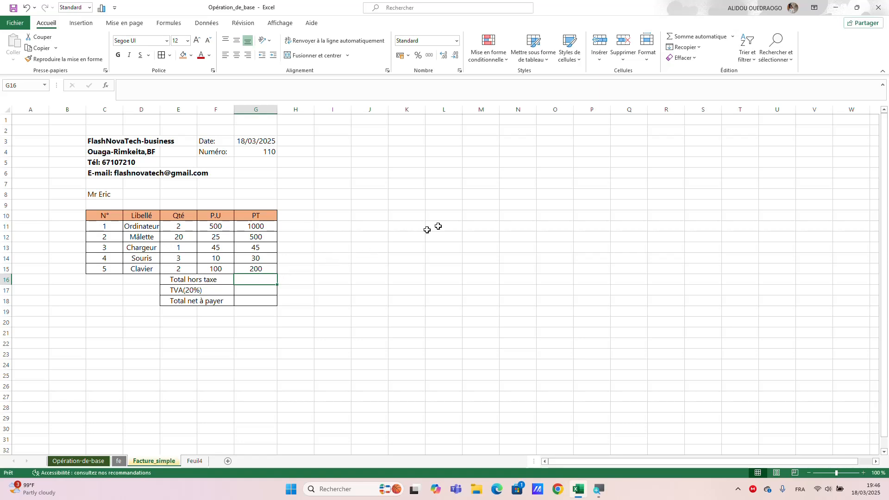
- Sum the PT amounts G11:G15 into the Total hors taxe cell G16 with AutoSum
click(732, 37)
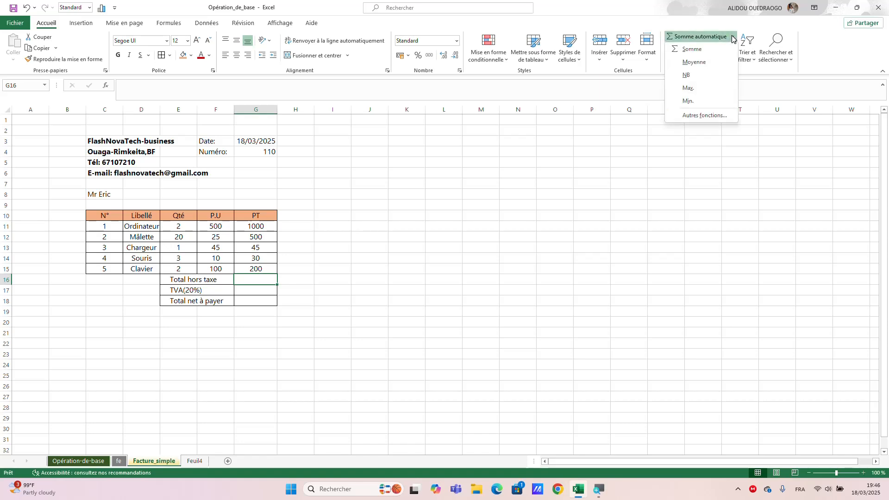
click(706, 49)
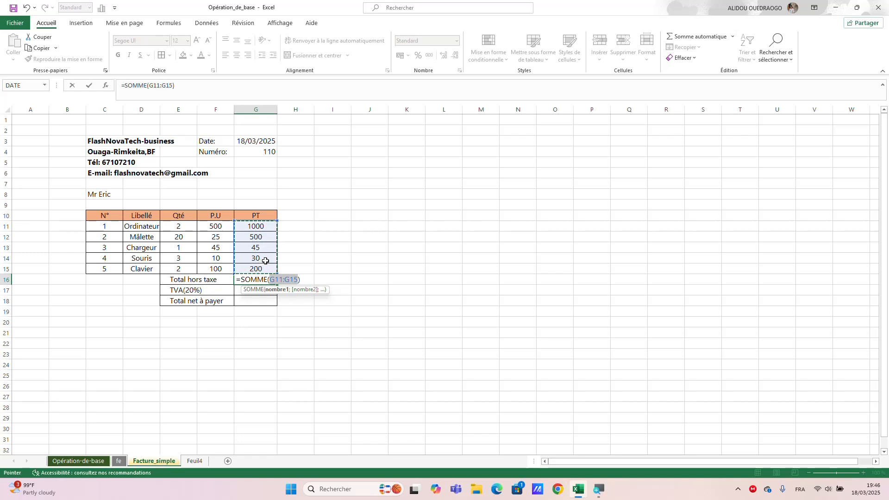
key(Return)
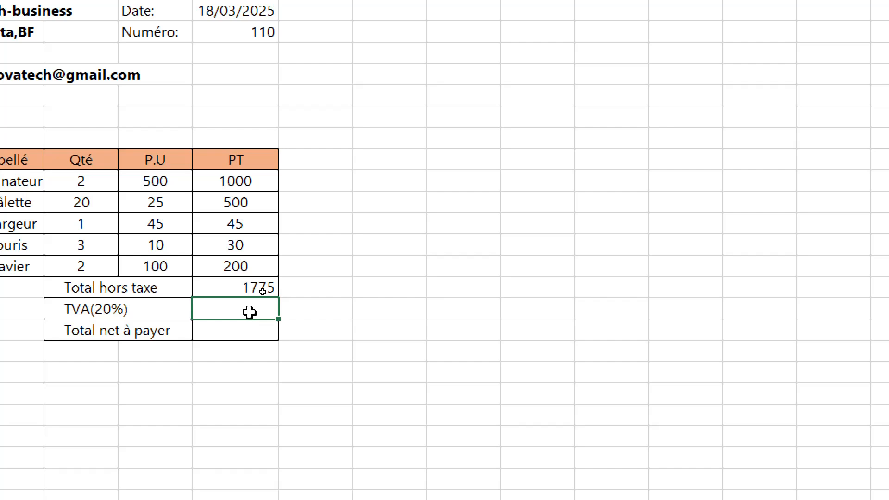
- Enter the VAT formula =G16*20/100 in the TVA(20%) cell G17
text(=)
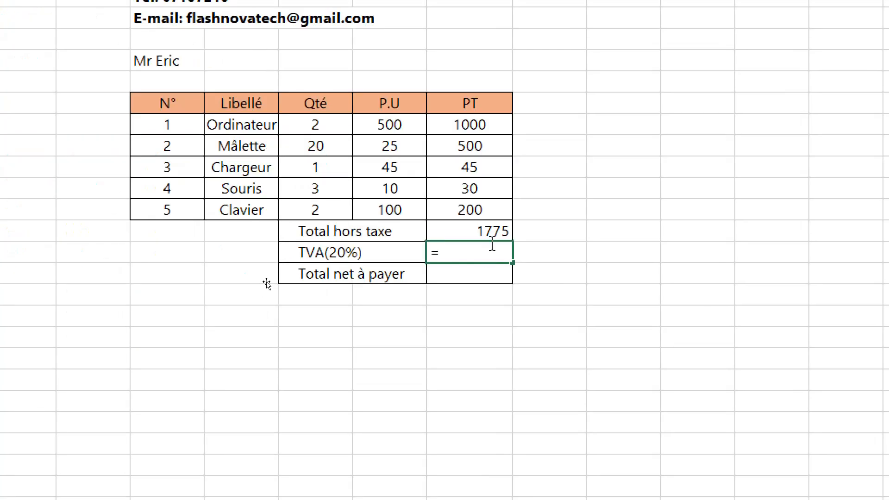
click(474, 228)
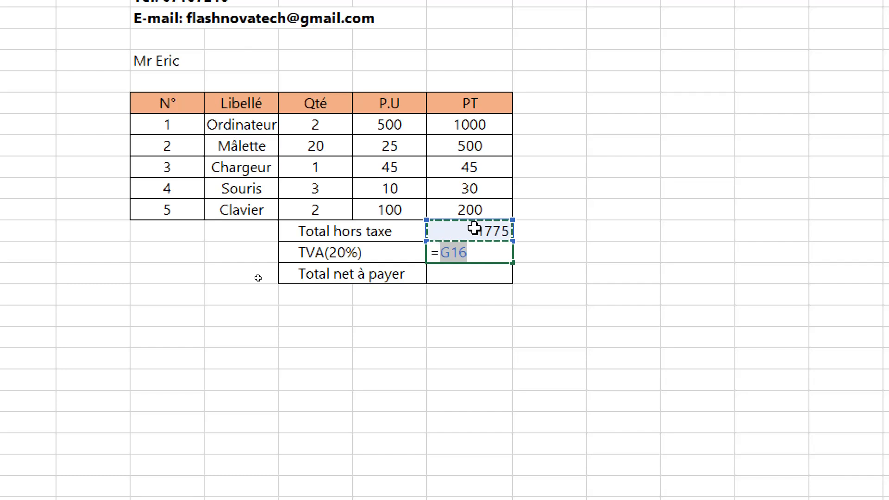
text(*)
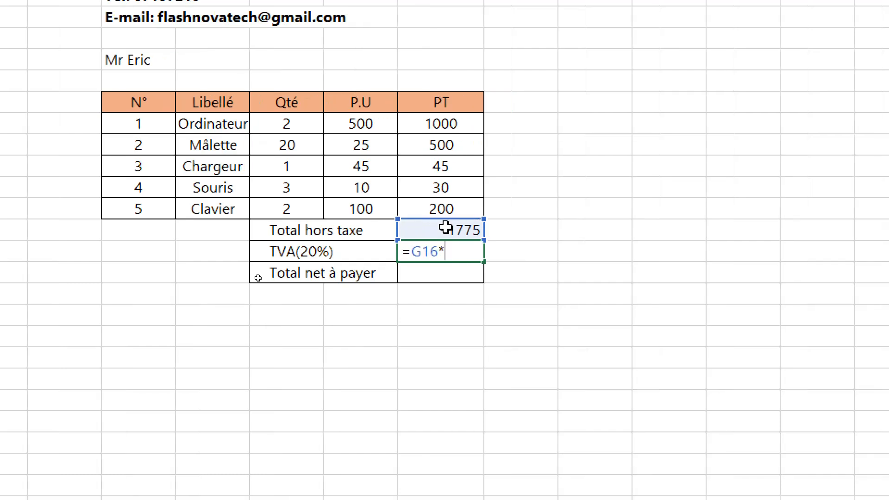
text(20/)
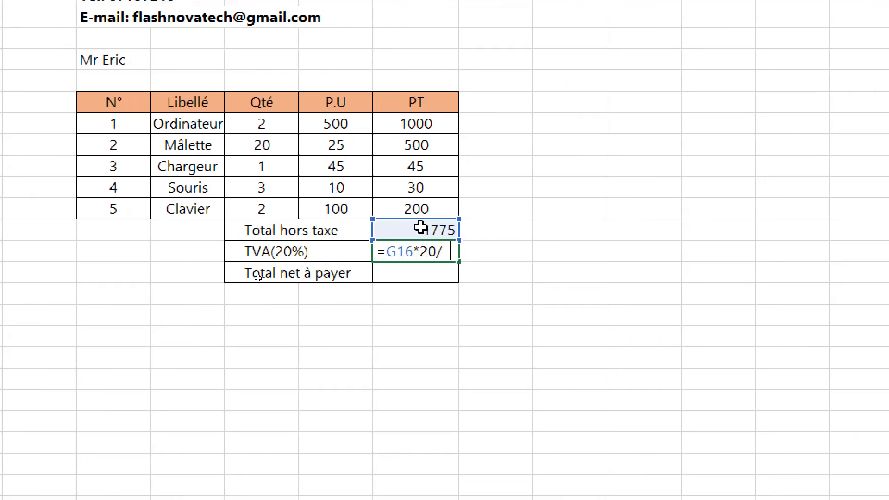
text(100)
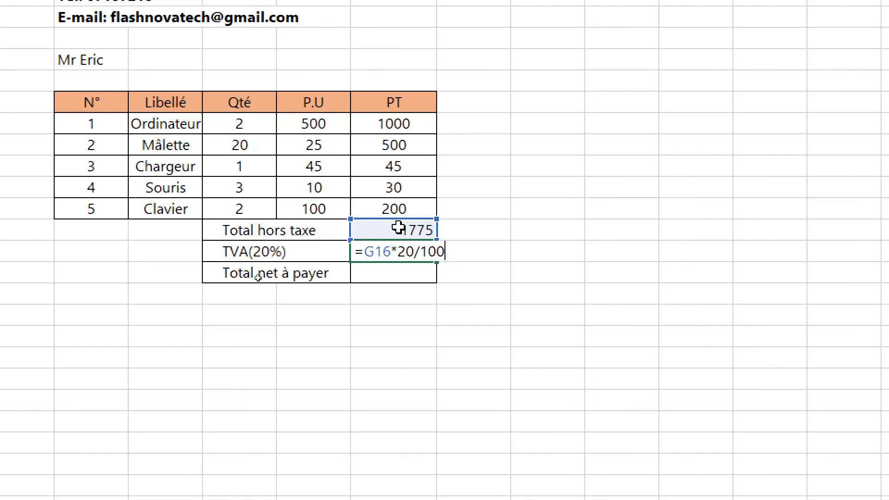
key(Return)
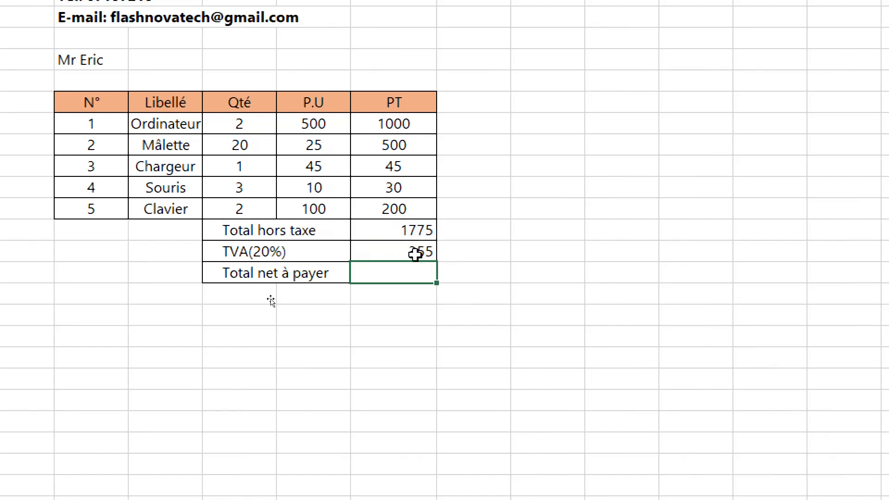
- Enter the formula =G16+G17 in the Total net à payer cell G18
double_click(387, 274)
text(=)
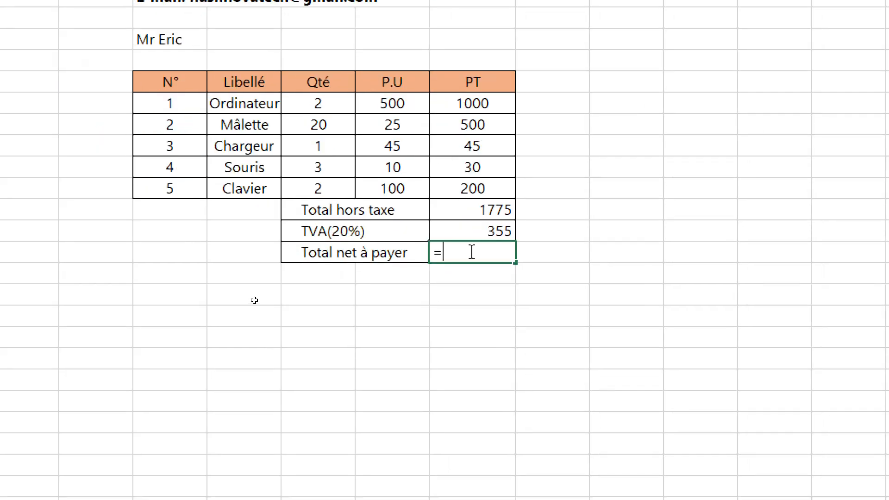
click(491, 211)
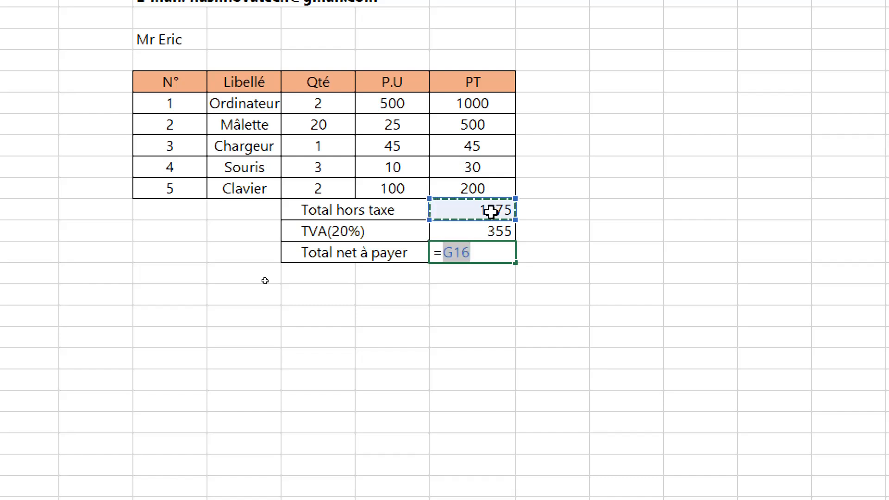
text(+)
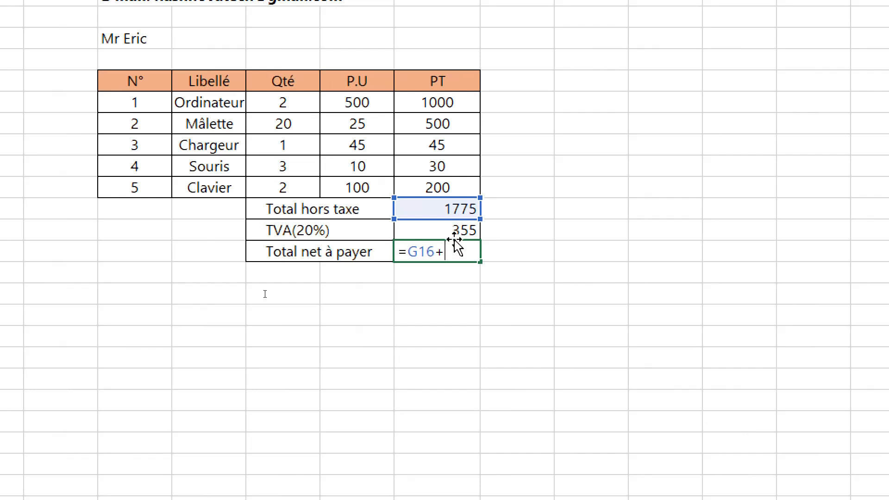
click(453, 229)
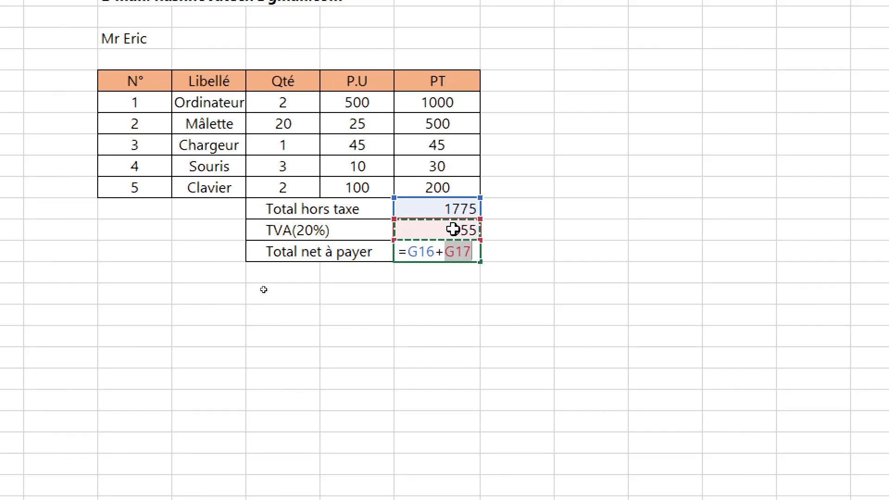
key(Return)
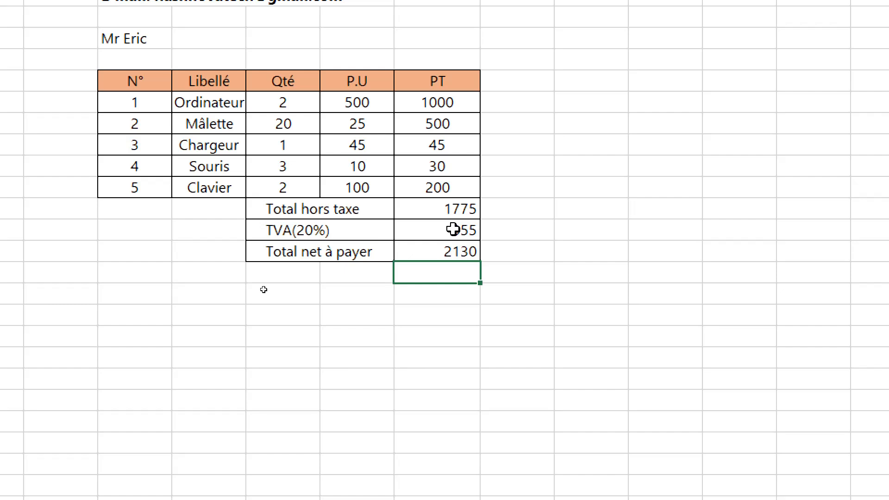
- Fill the totals G16:G18 with Orange, Accentuation2, plus clair 40% and make them bold
click(434, 212)
drag(433, 212, 434, 253)
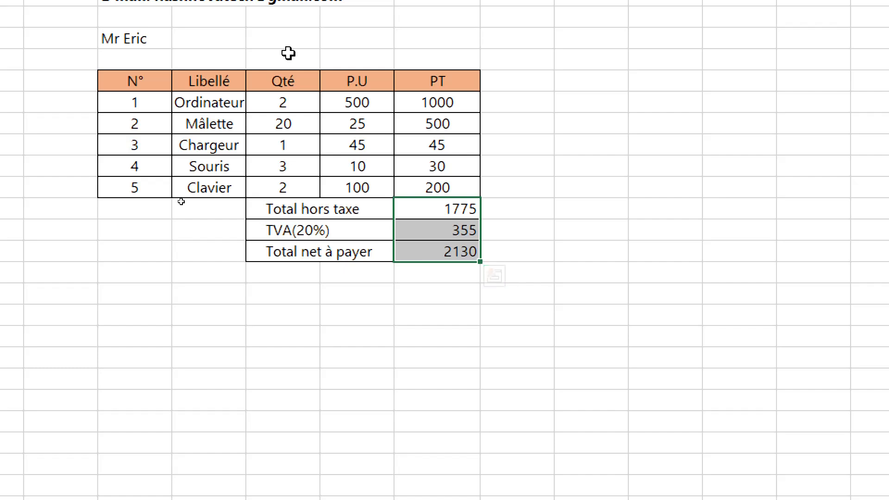
scroll(246, 28, up, 1)
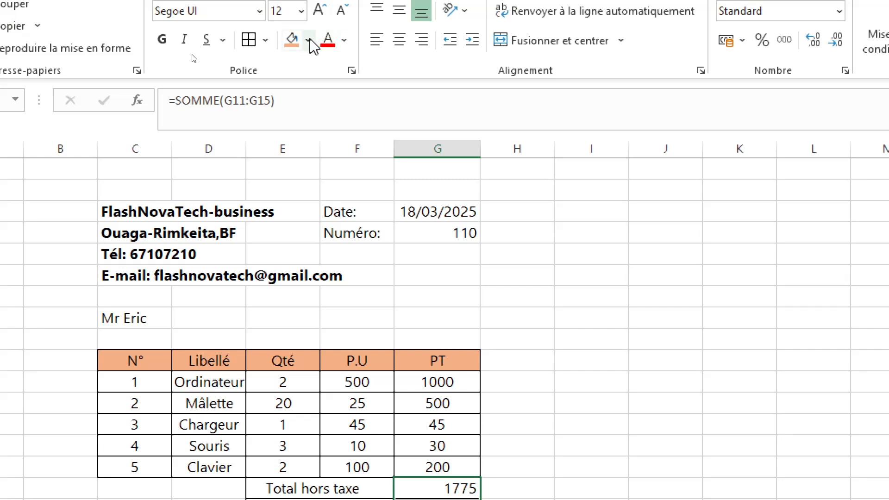
click(309, 42)
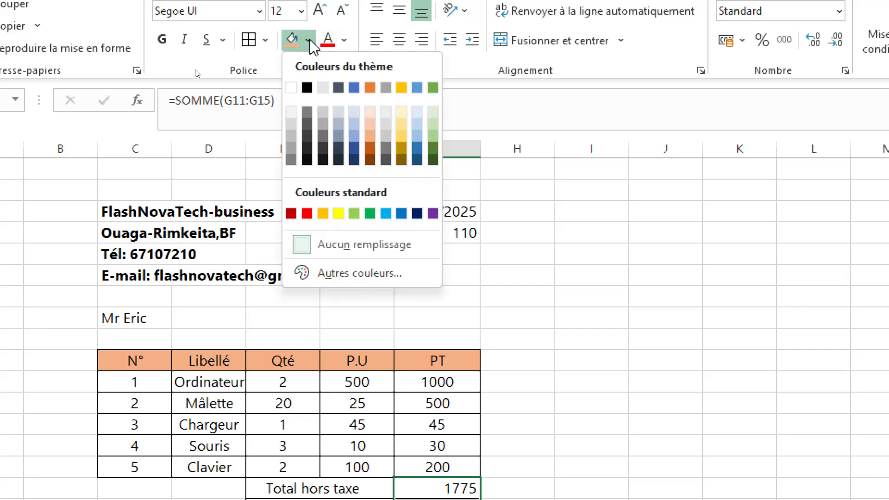
click(370, 135)
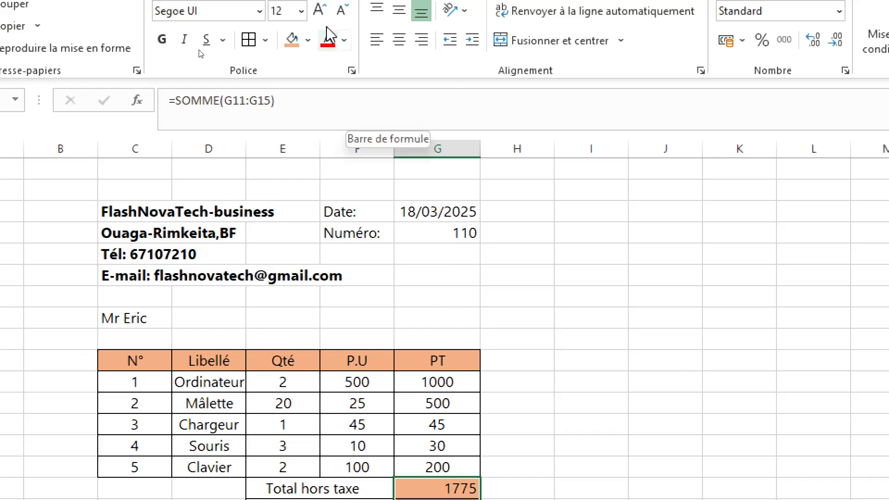
click(345, 42)
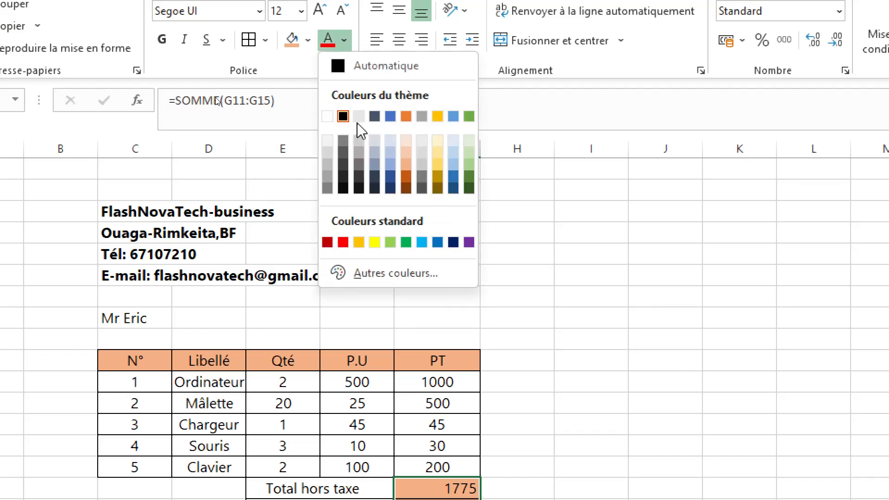
click(345, 43)
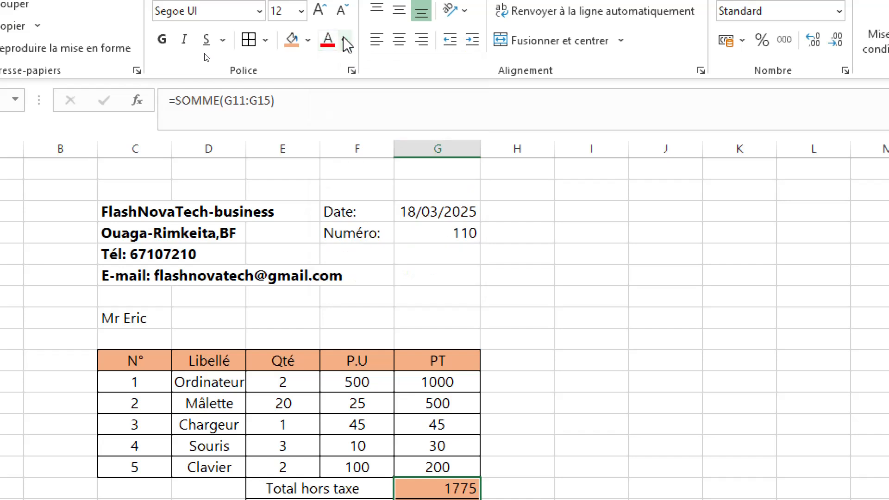
click(162, 40)
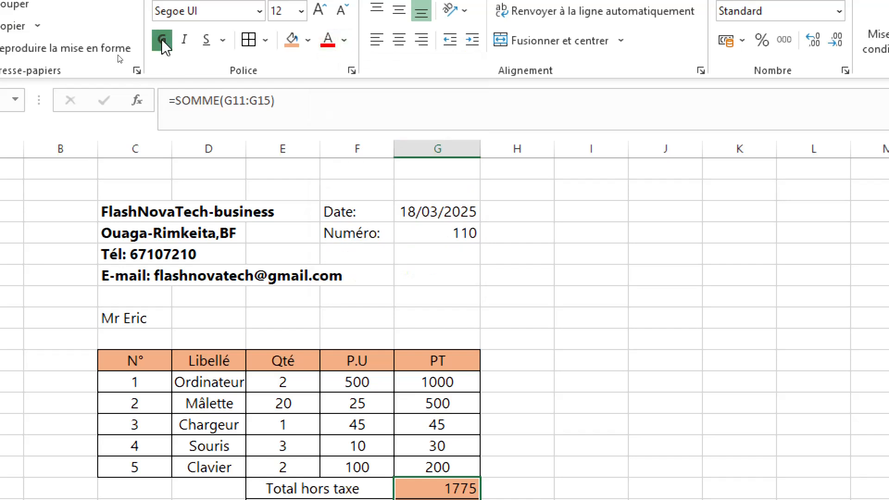
scroll(365, 447, down, 1)
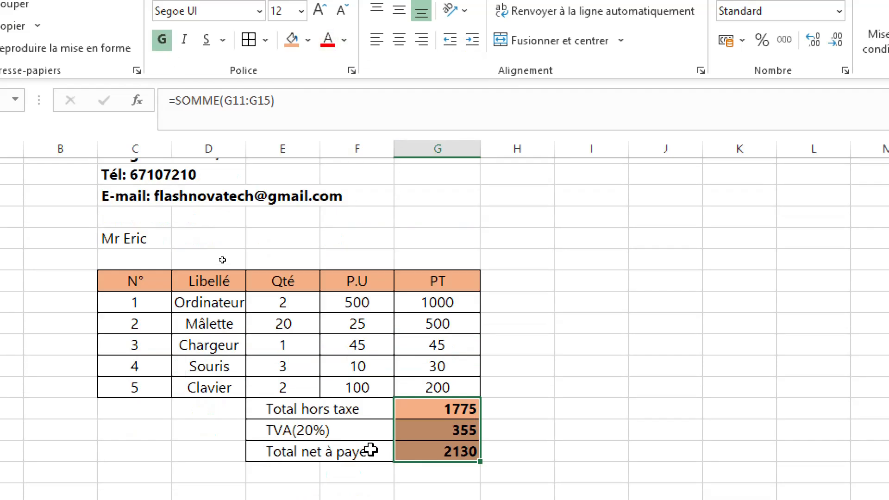
scroll(371, 450, down, 1)
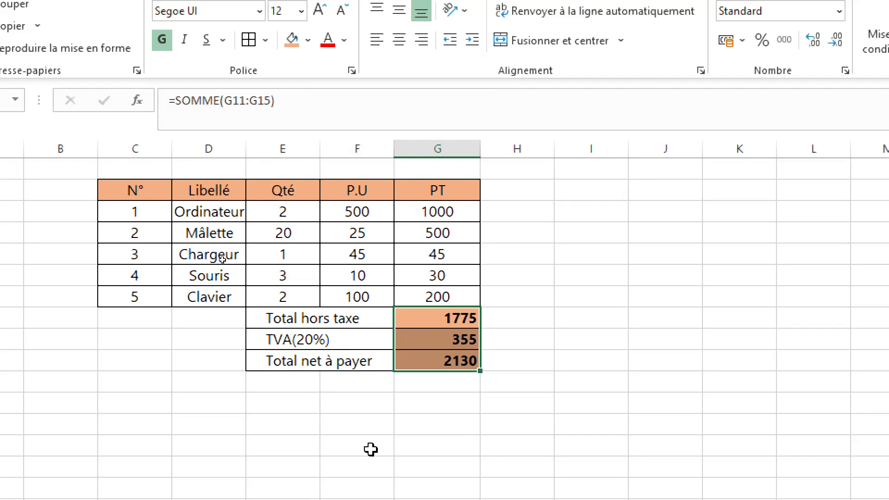
click(592, 236)
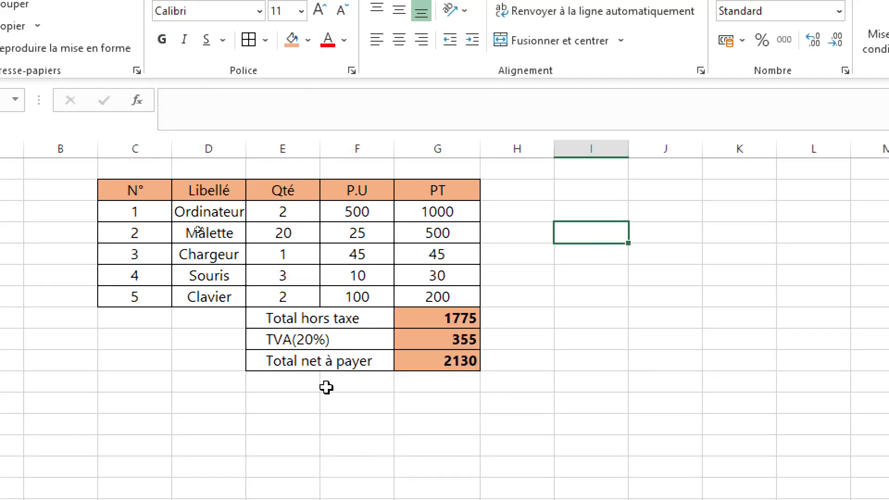
- Enter the note "Les marchandises vendues ne sont ni reprises ni échangées" in cell C19 below the totals
click(114, 387)
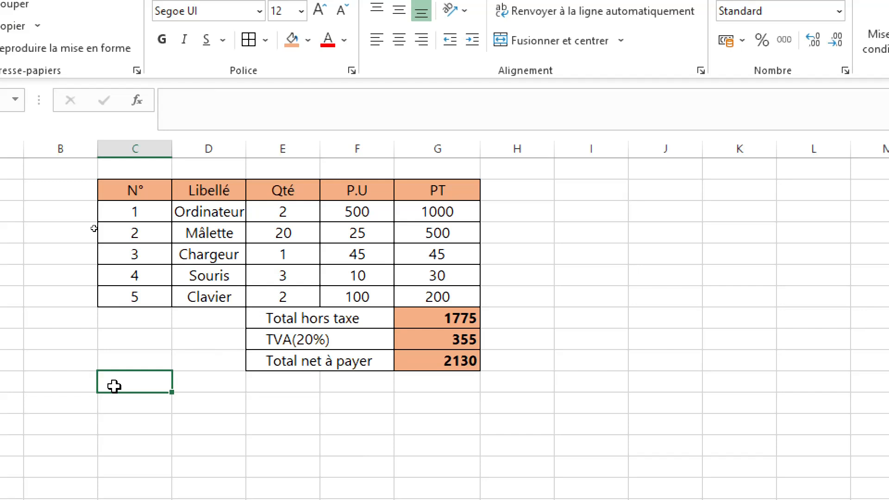
text(Les )
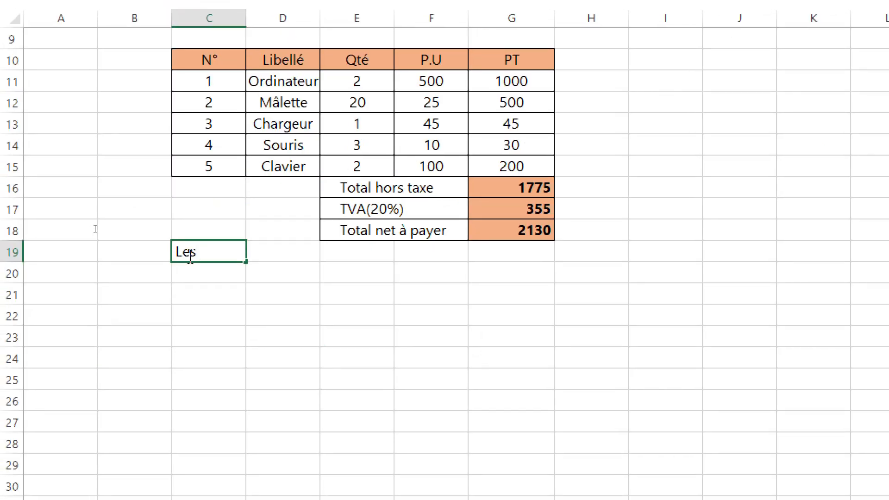
text(marchandises)
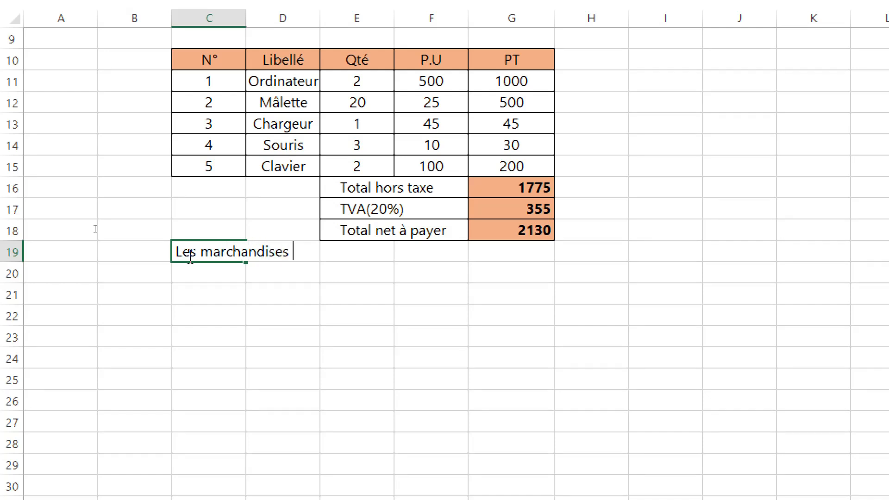
text( vendu)
key(BackSpace)
text(es )
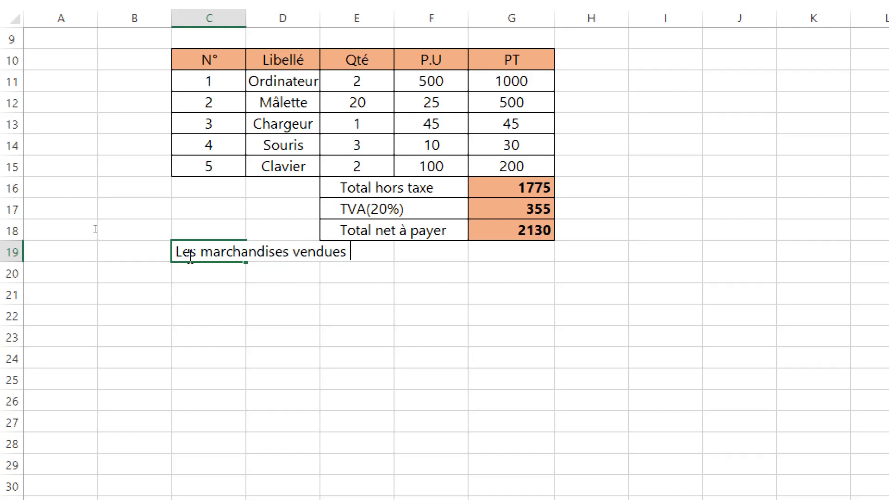
text(ne sont ni )
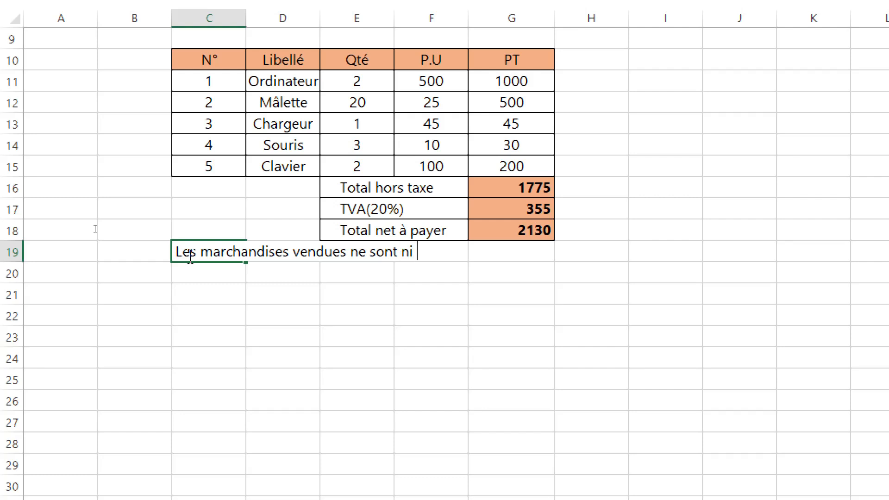
text(reprise)
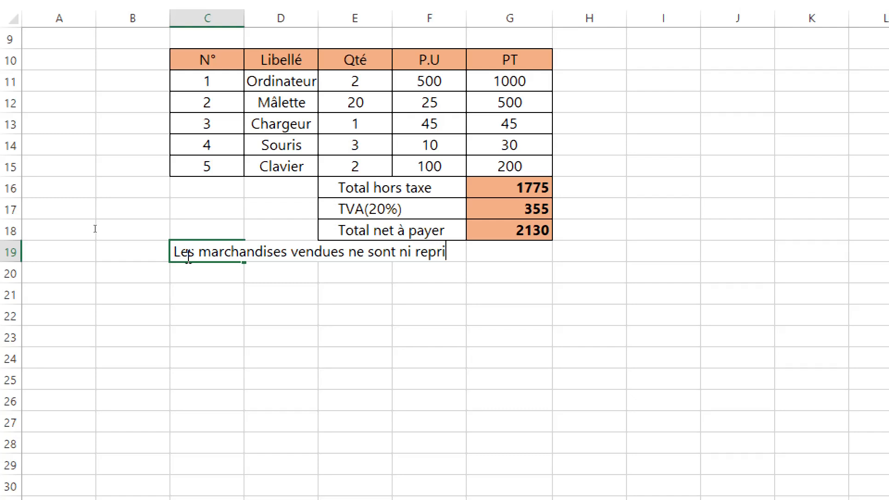
text(s)
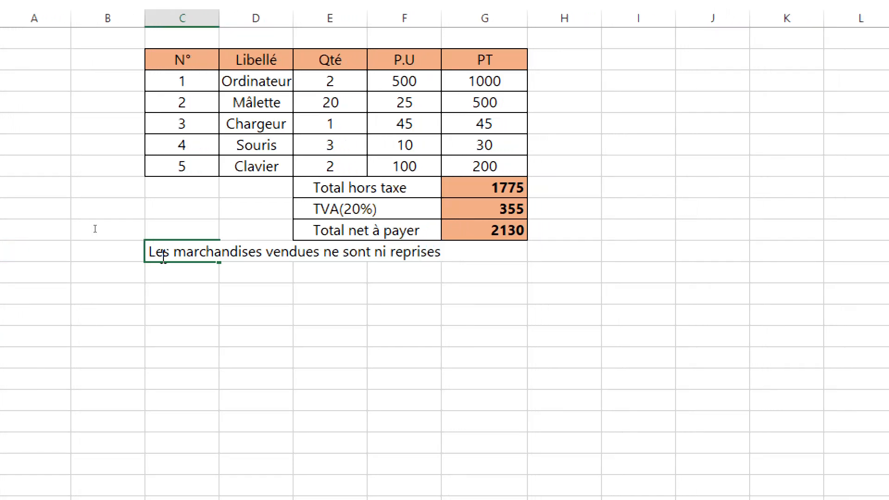
text( ni)
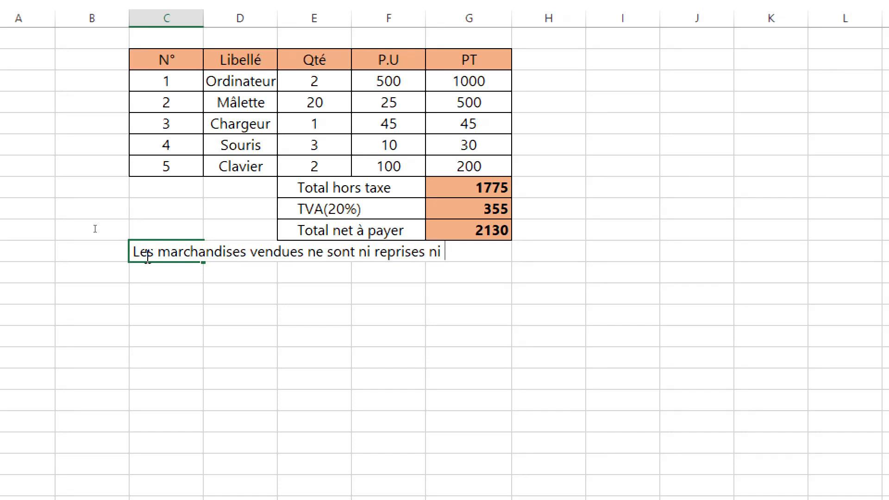
text( échan)
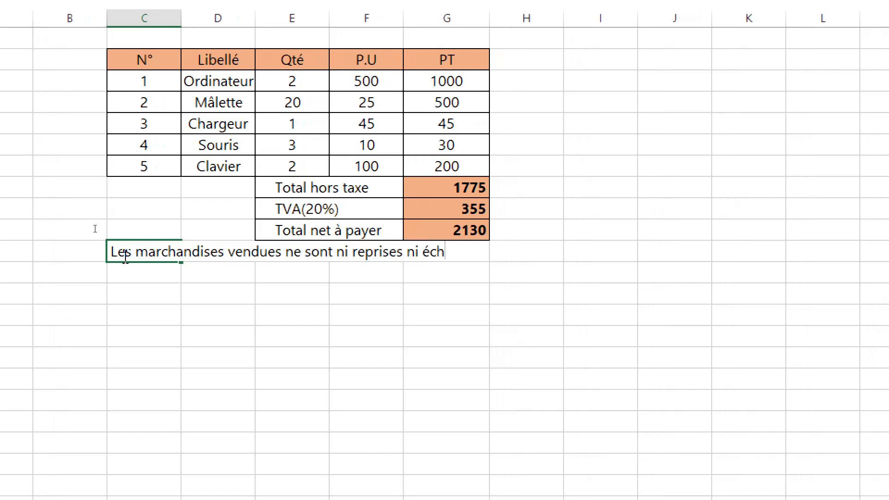
text(ger)
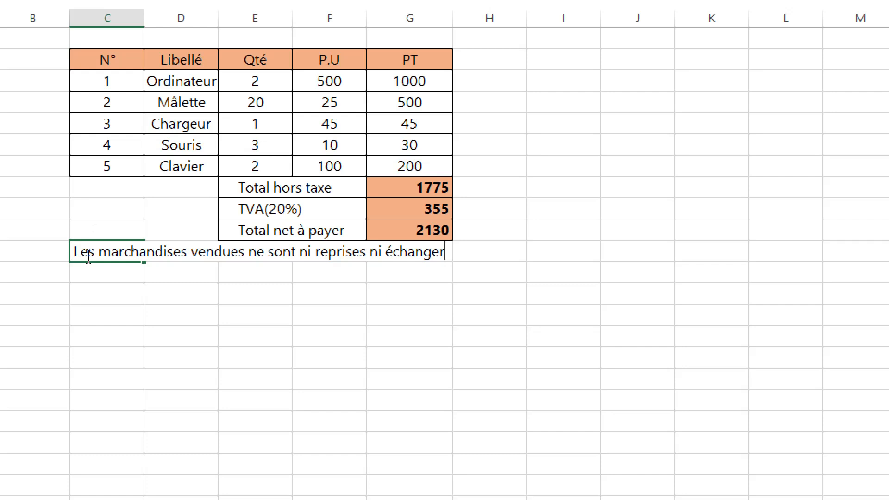
key(BackSpace)
key(BackSpace)
text(ée)
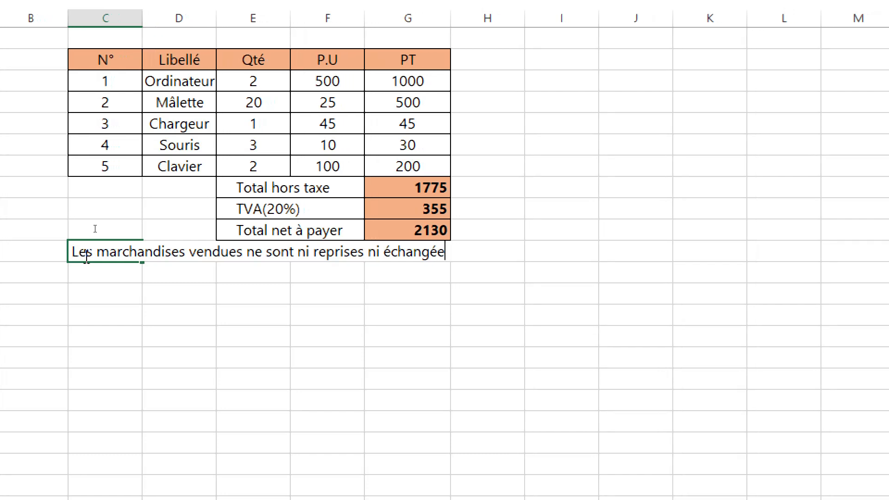
text(s)
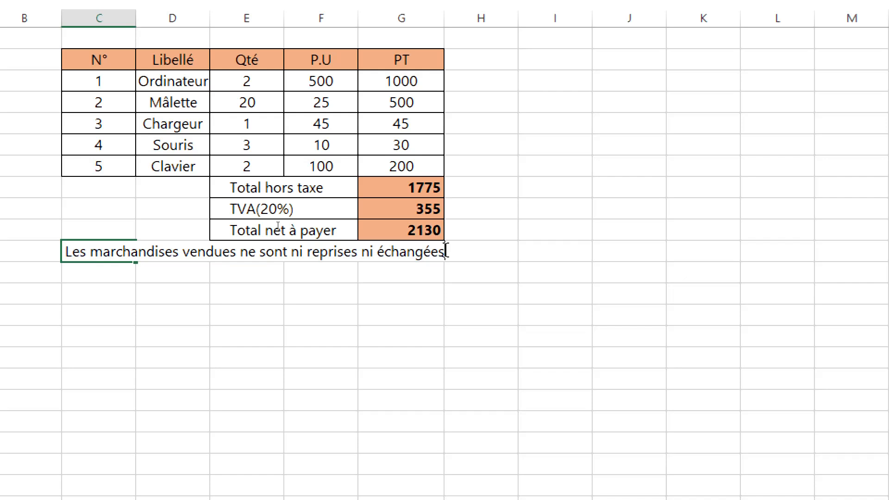
click(436, 319)
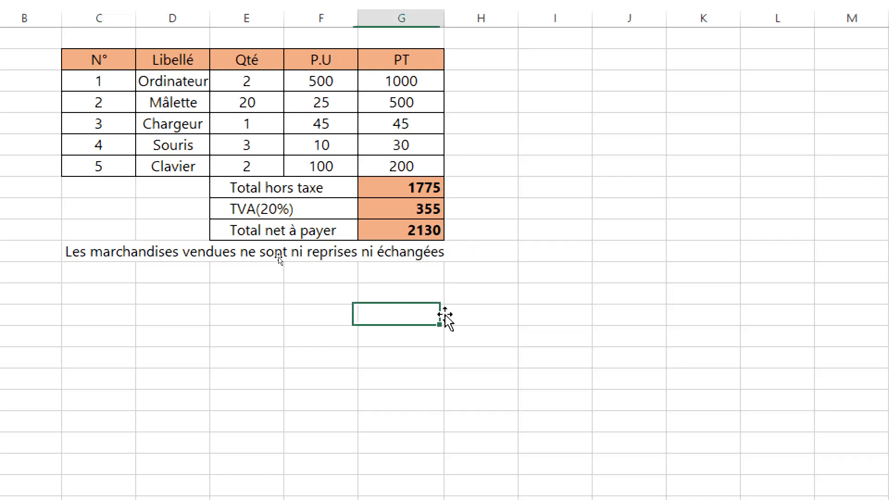
- Make the note in row 19 italic and reduce its font size to 11
drag(436, 258, 73, 248)
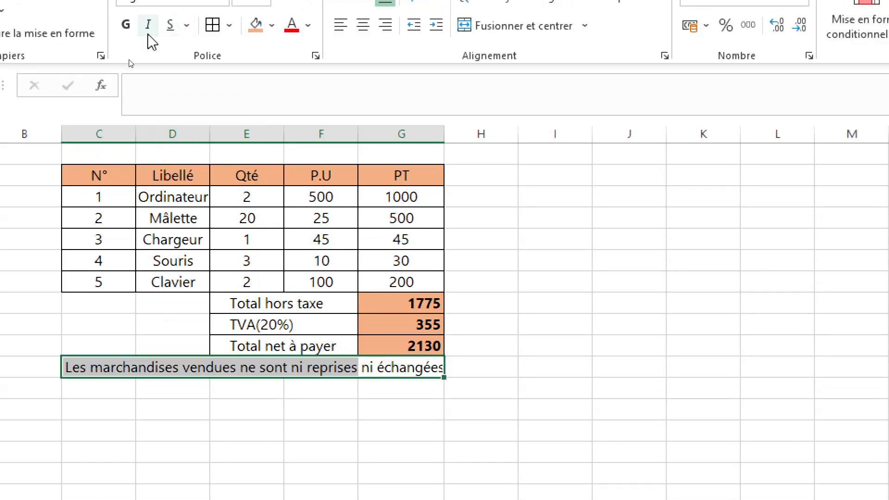
click(148, 25)
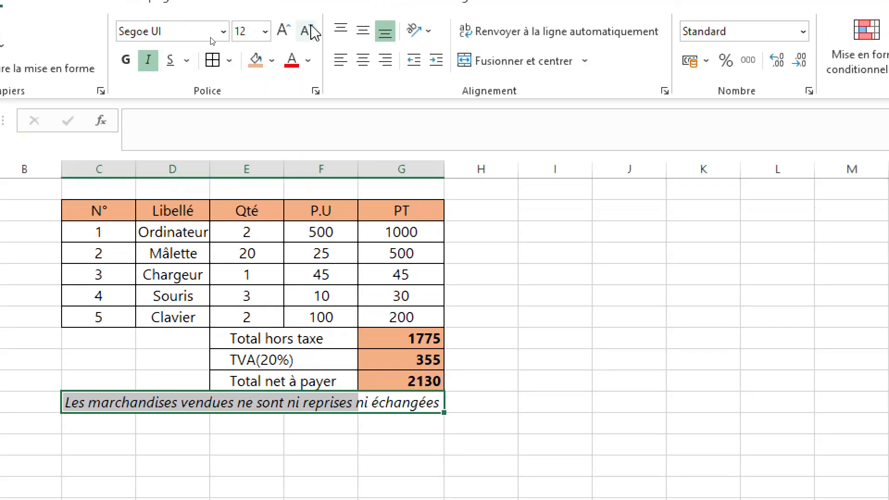
click(311, 30)
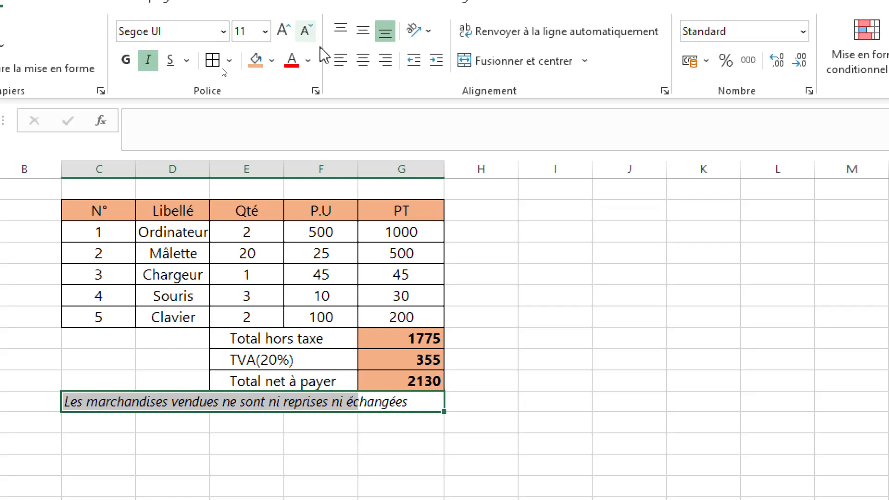
click(486, 394)
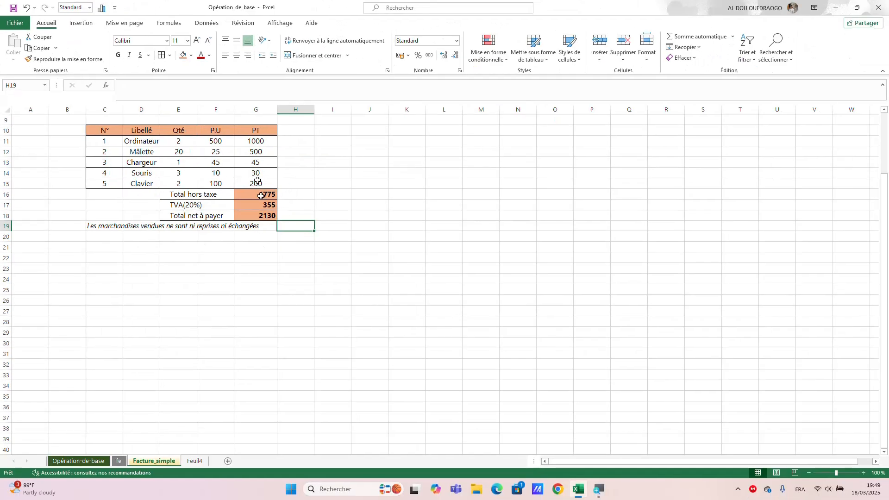
- Adjust the widths of columns A, B and H to leave margins around the invoice
scroll(260, 202, down, 1)
scroll(260, 202, up, 4)
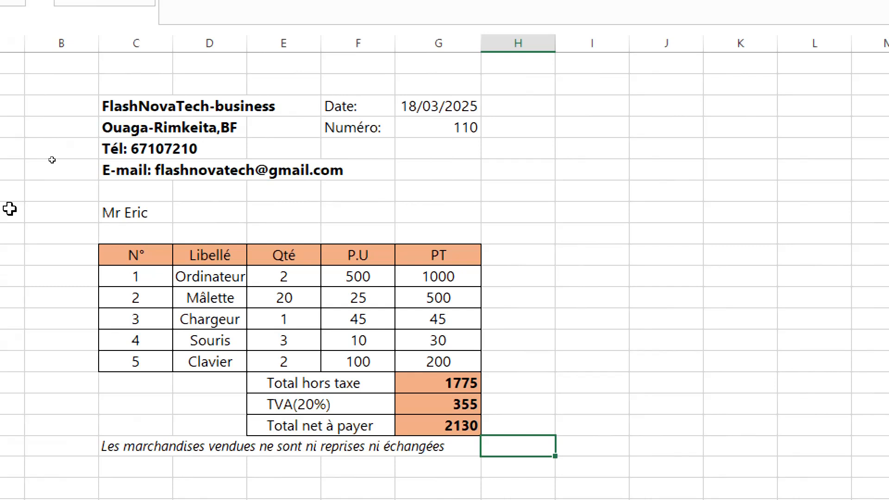
drag(26, 33, 67, 31)
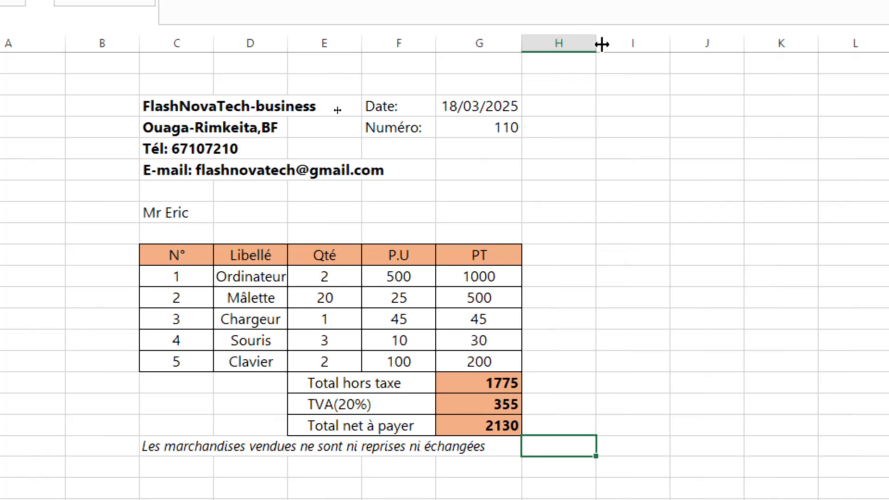
drag(601, 44, 559, 42)
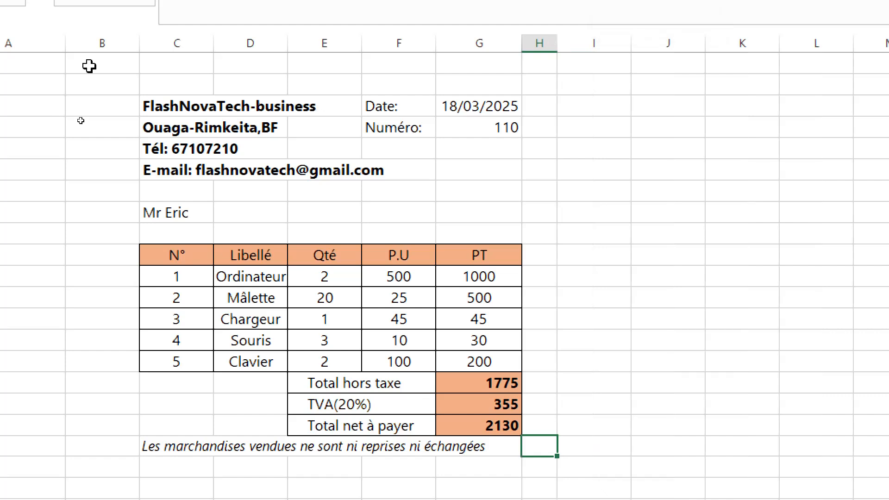
drag(65, 39, 100, 43)
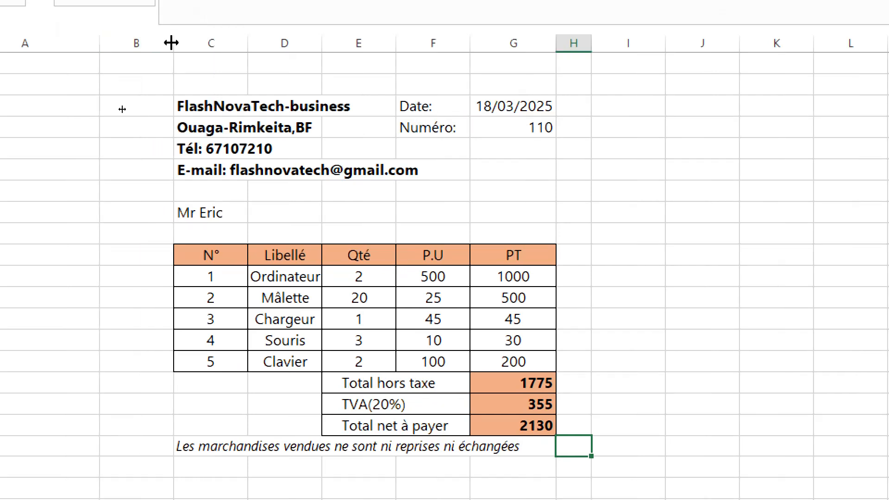
drag(171, 42, 143, 46)
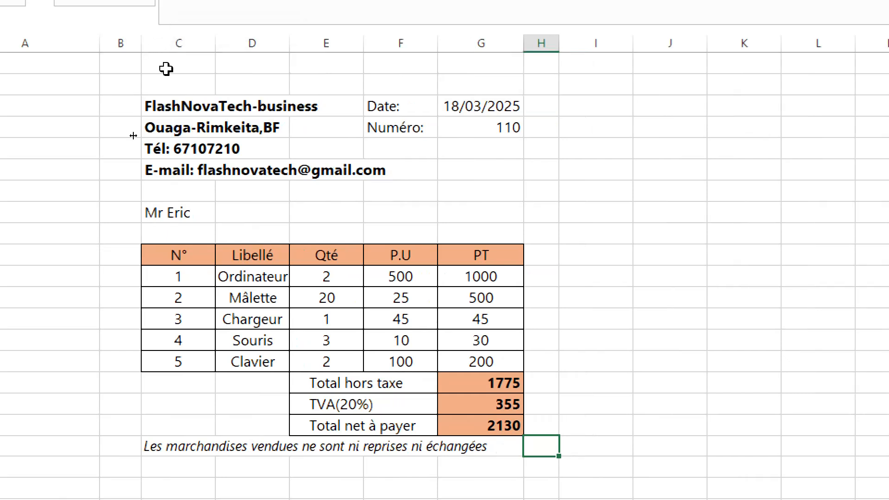
- Apply a thick outside border around the whole invoice area B2:H19
click(131, 88)
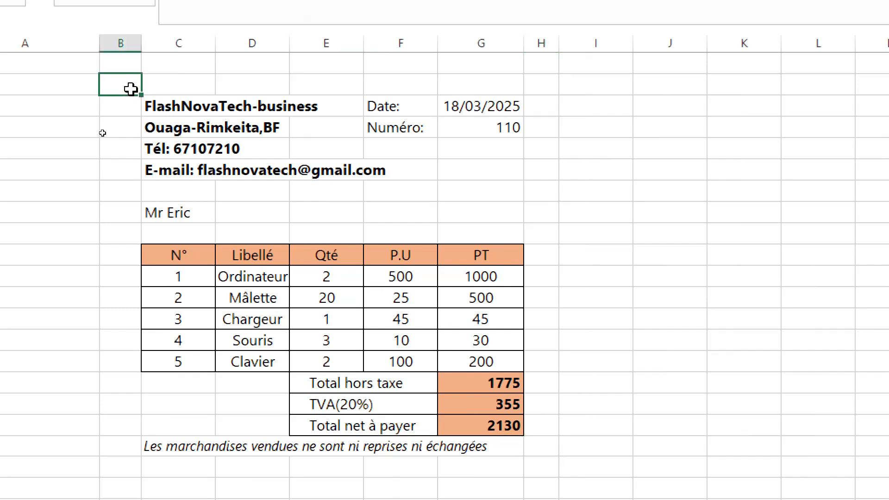
drag(130, 88, 546, 449)
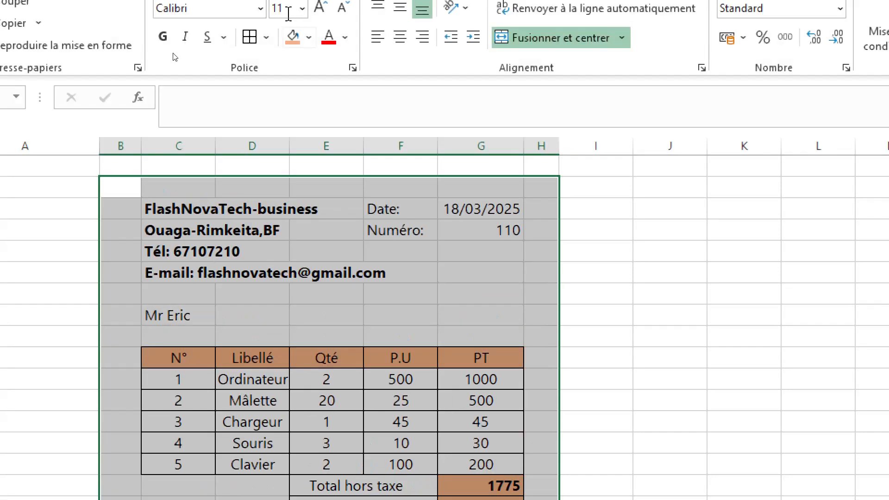
click(267, 38)
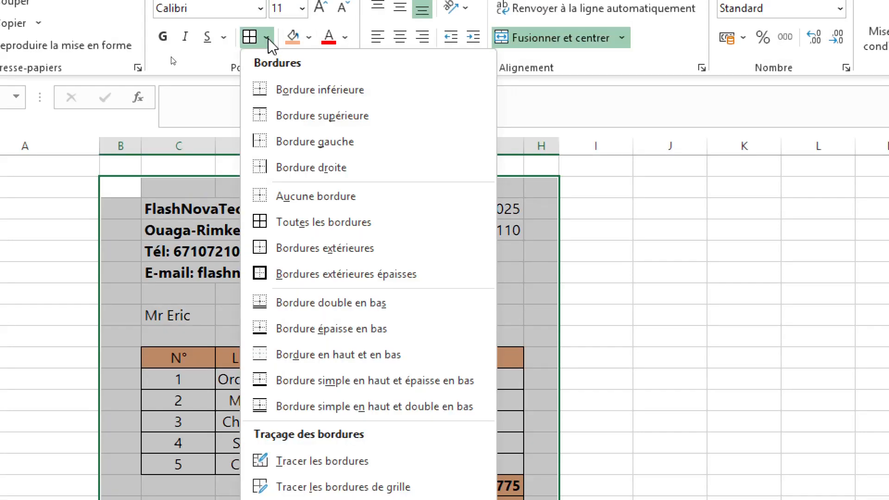
click(304, 274)
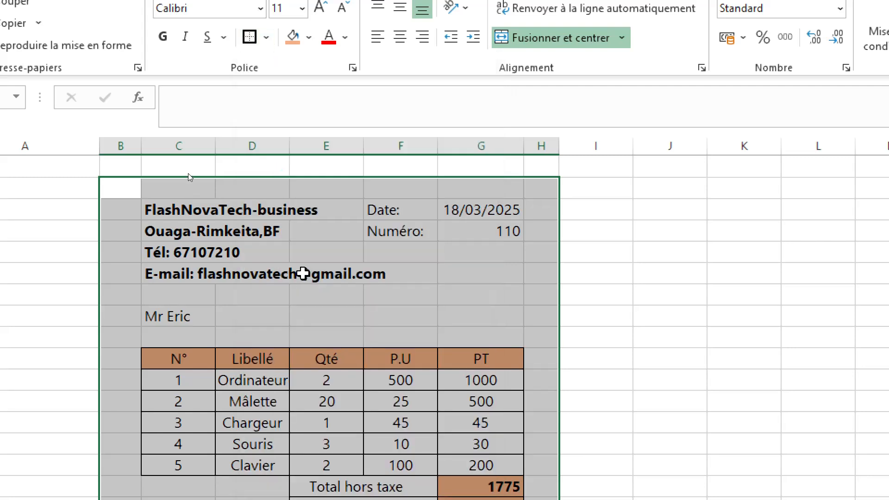
click(606, 295)
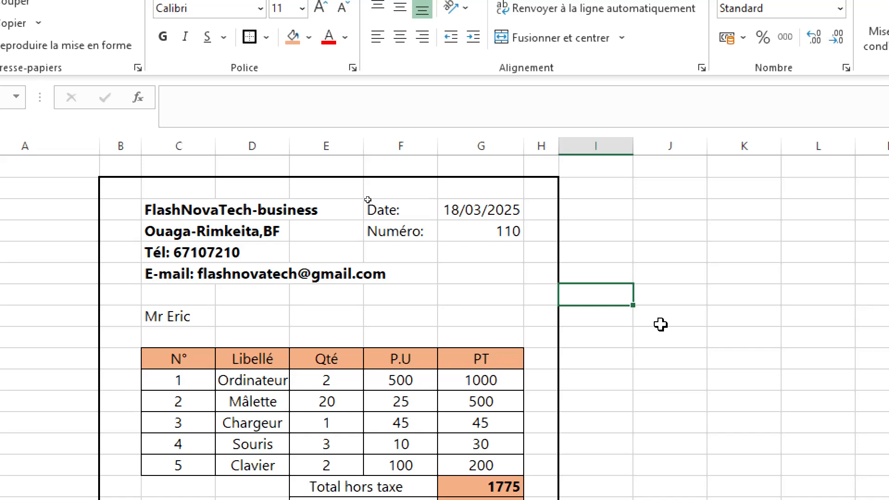
scroll(668, 335, down, 2)
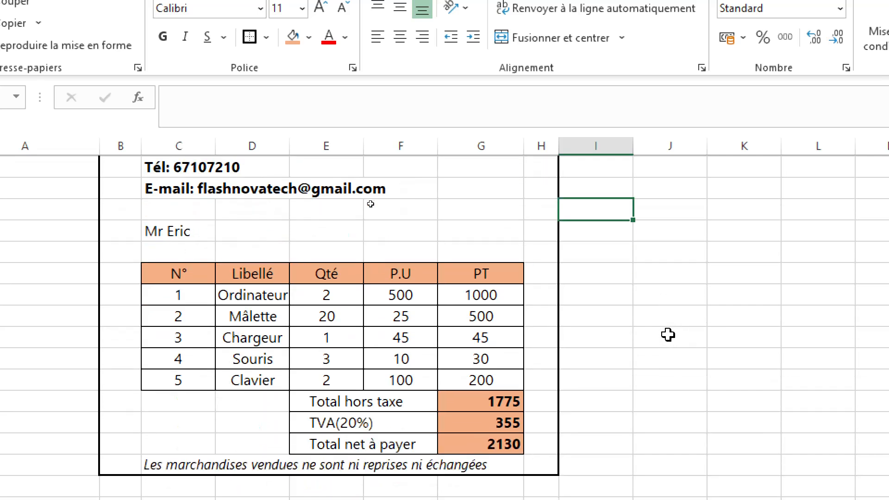
scroll(669, 335, up, 1)
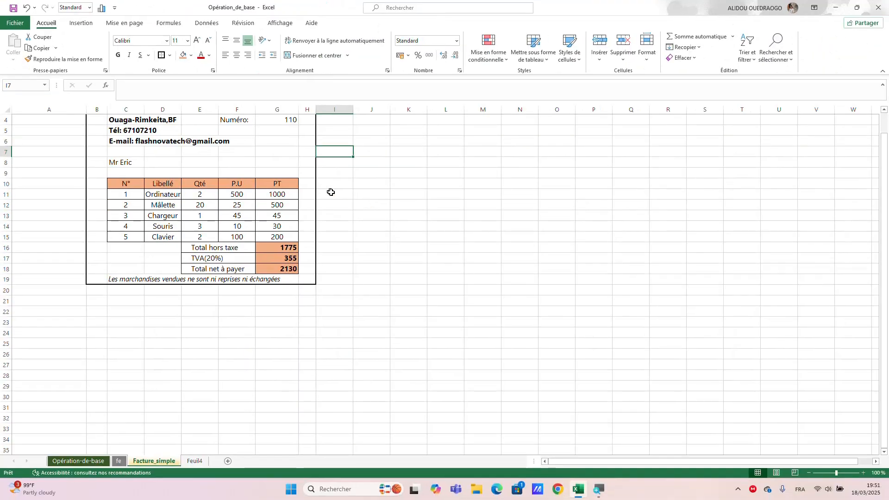
scroll(585, 312, down, 1)
scroll(586, 309, up, 2)
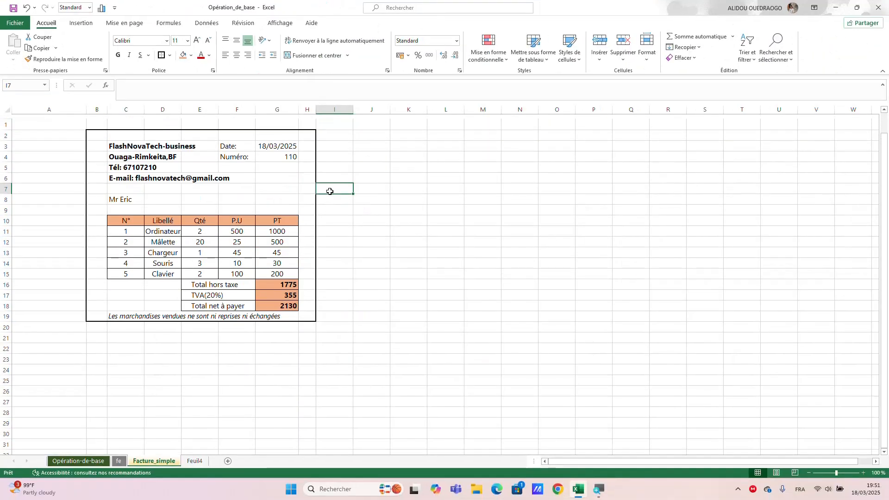
click(387, 203)
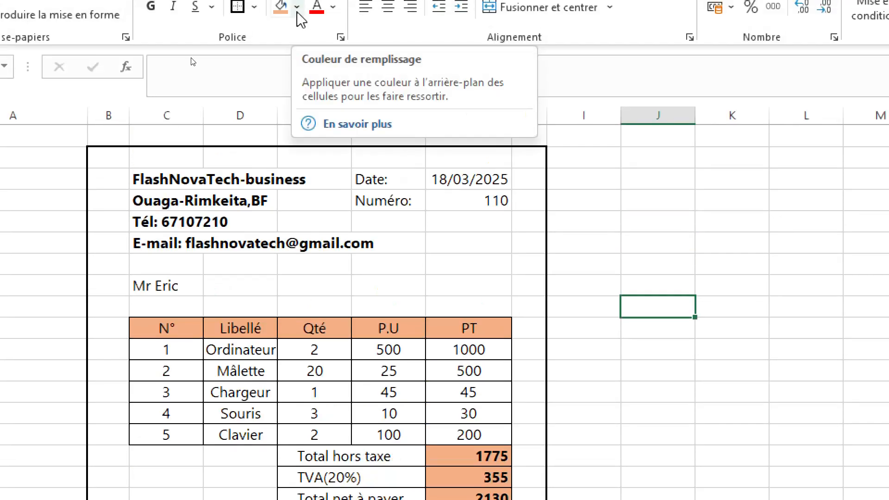
- Hide the worksheet gridlines so only the invoice frame and table borders show
click(99, 158)
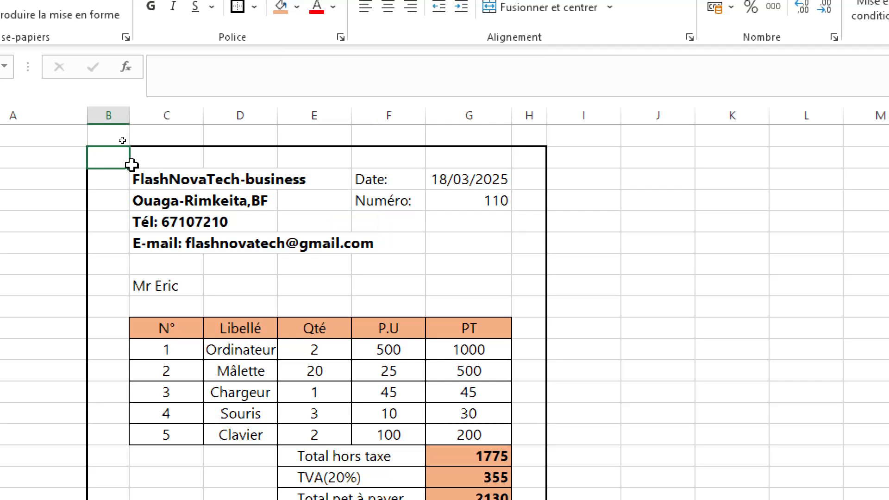
shift+click(377, 394)
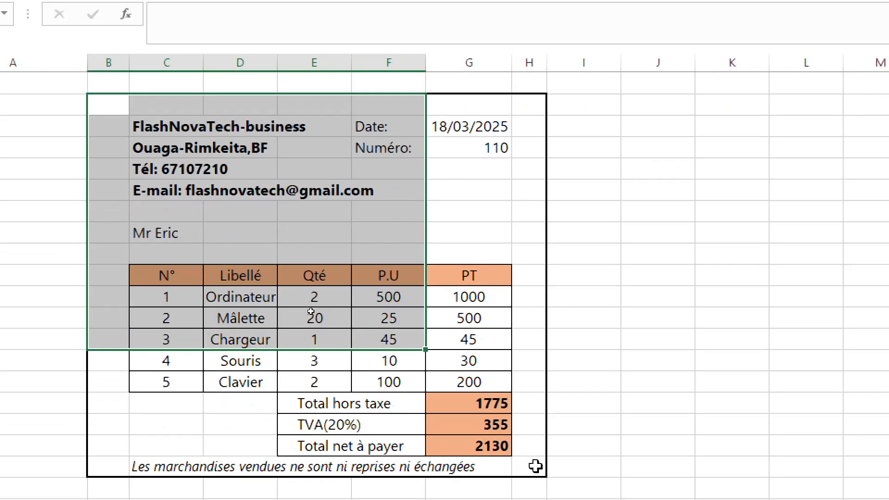
shift+click(540, 466)
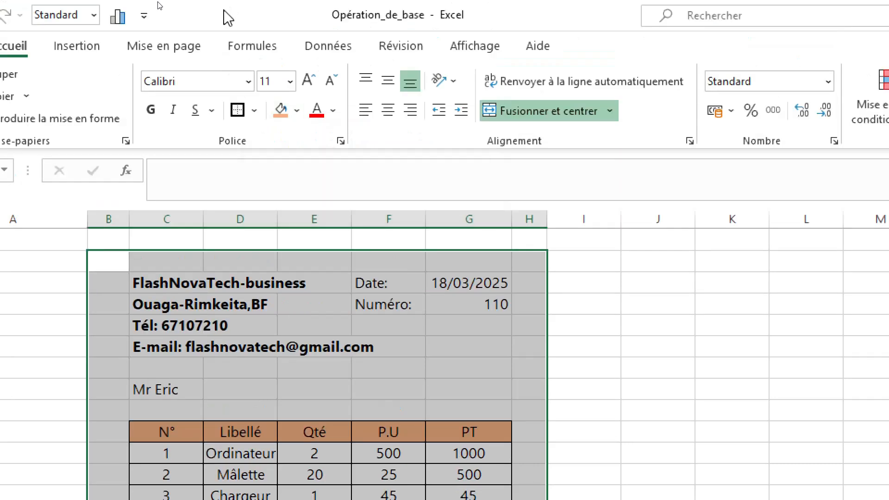
click(479, 49)
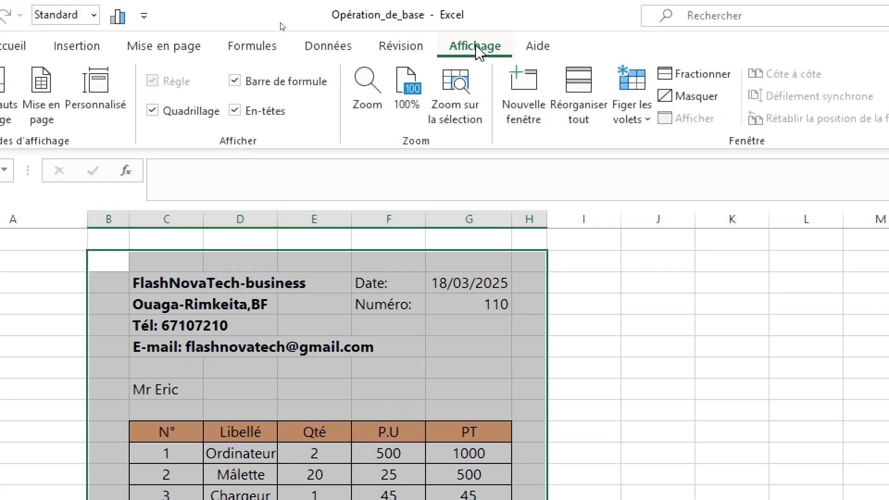
click(153, 113)
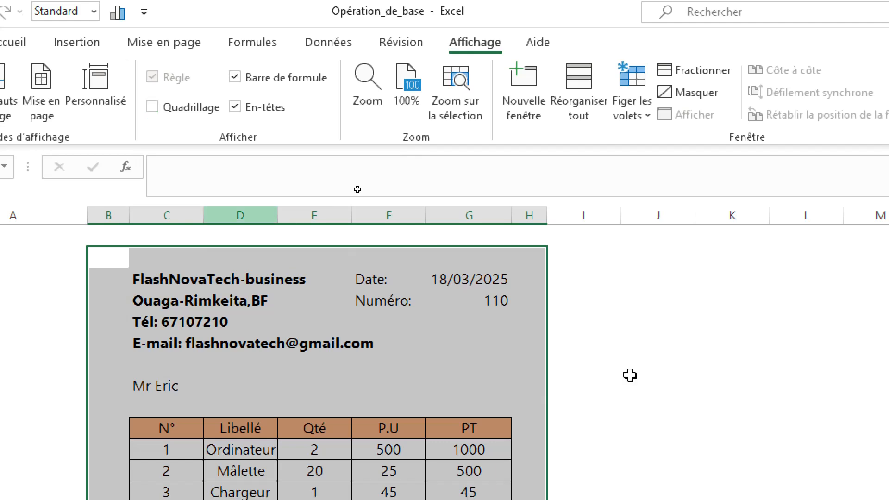
click(629, 381)
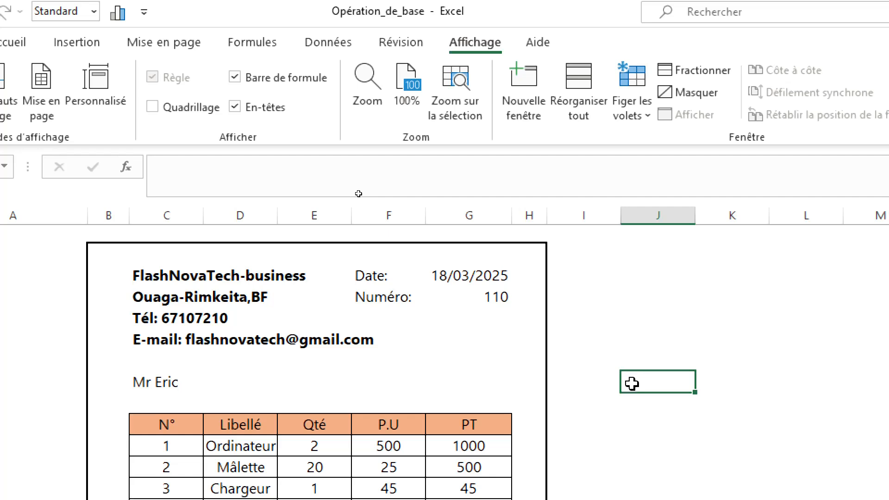
- Scroll over the whole invoice to review its layout without gridlines
scroll(632, 384, down, 3)
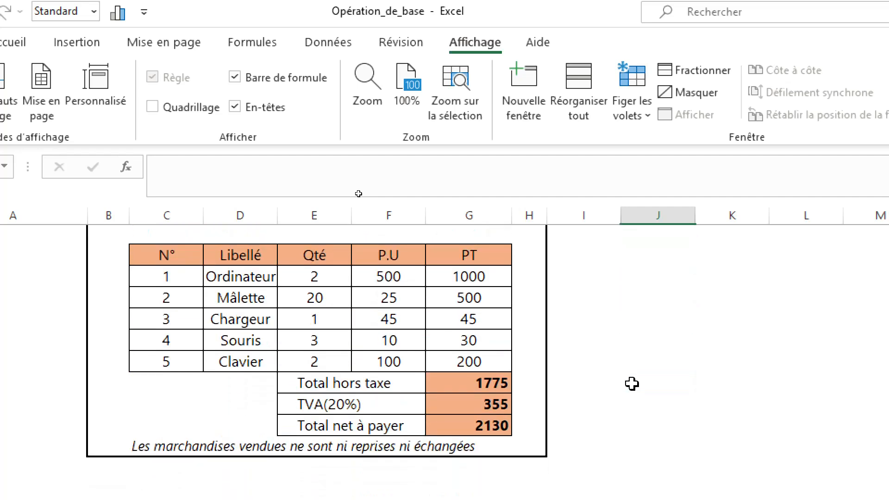
scroll(632, 384, up, 2)
scroll(632, 384, up, 1)
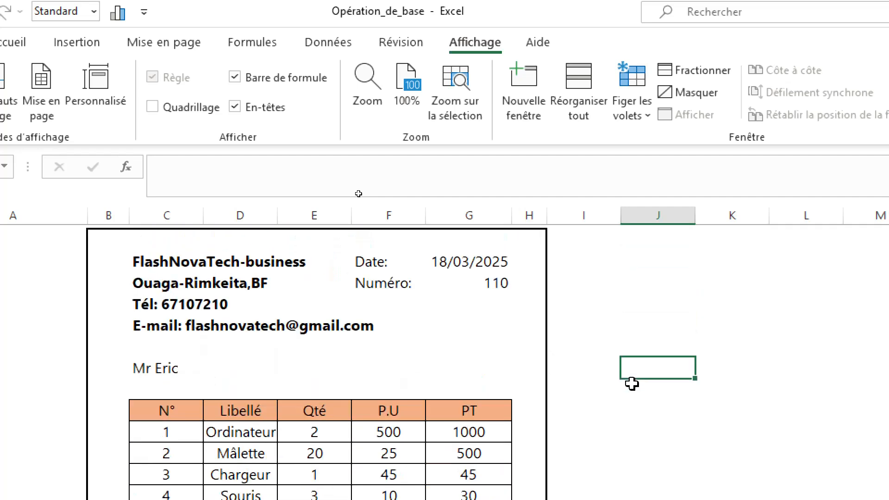
scroll(632, 384, down, 1)
scroll(632, 384, up, 1)
scroll(632, 383, down, 1)
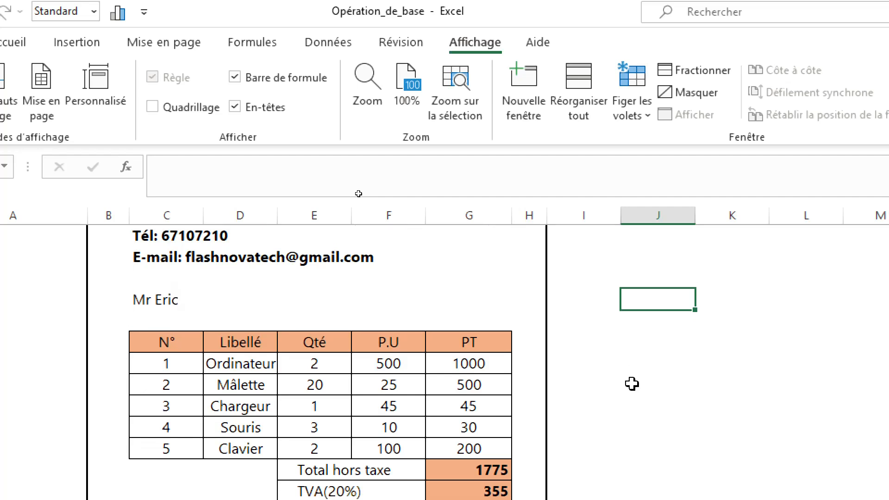
scroll(631, 384, up, 2)
scroll(631, 384, down, 1)
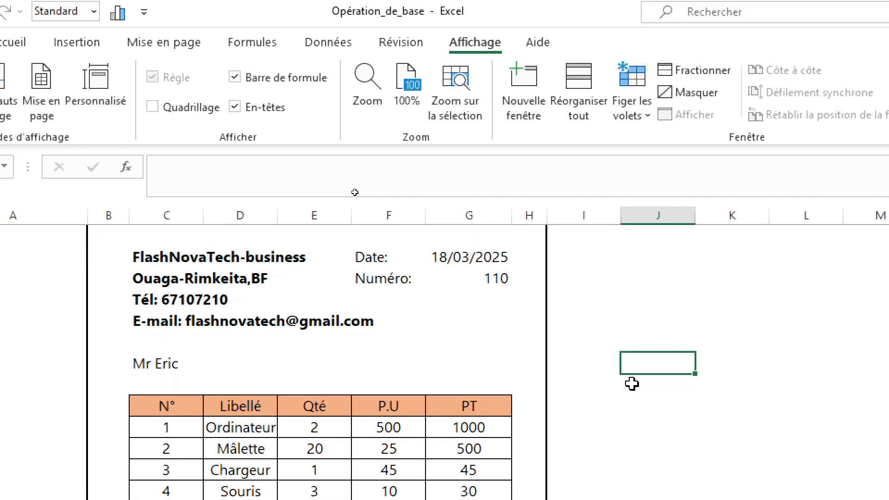
click(647, 313)
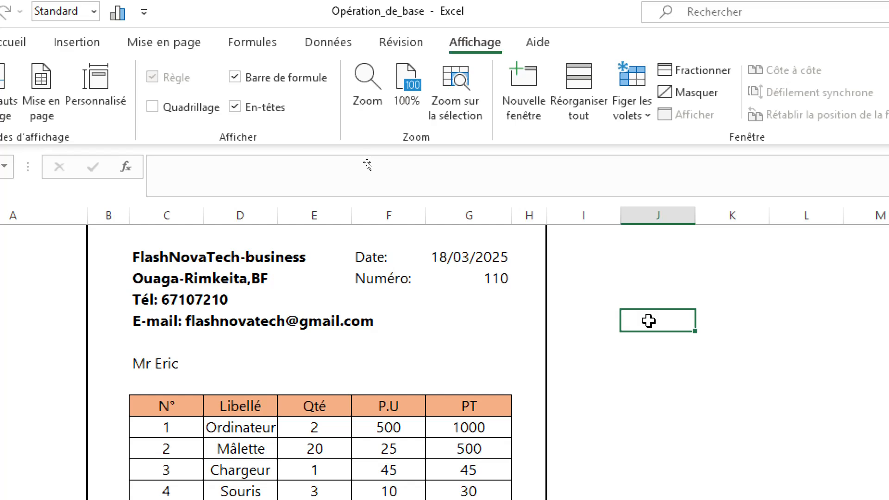
click(649, 364)
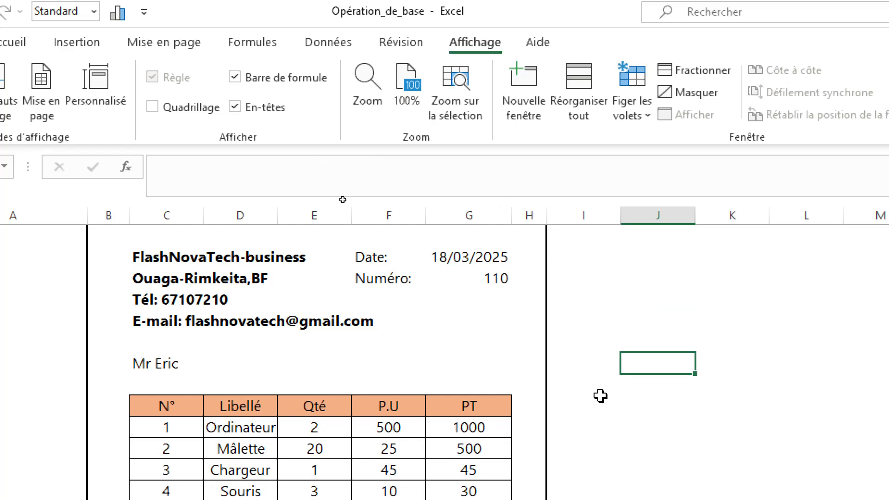
scroll(328, 255, up, 1)
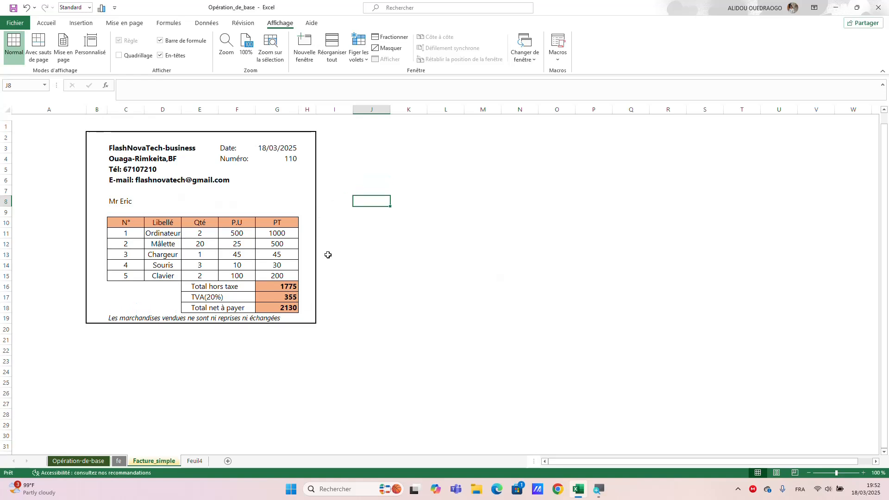
scroll(329, 256, down, 1)
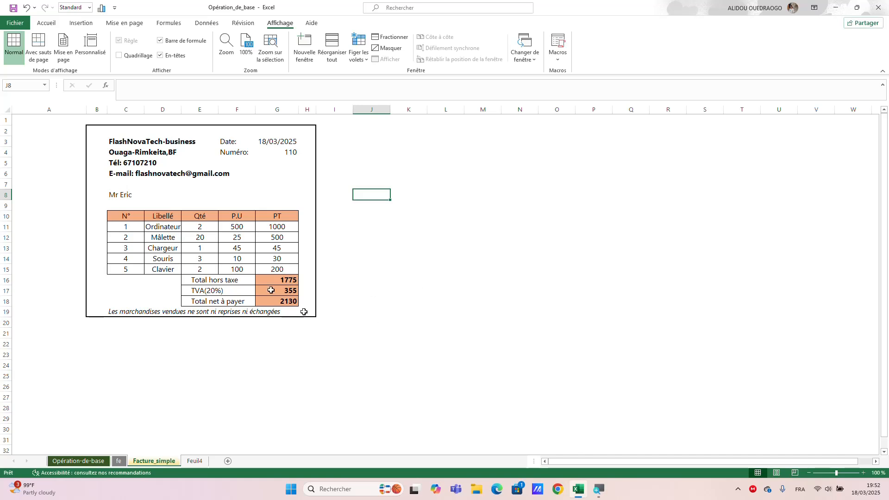
- Make the item table's header row C10:G10 bold
drag(276, 216, 124, 218)
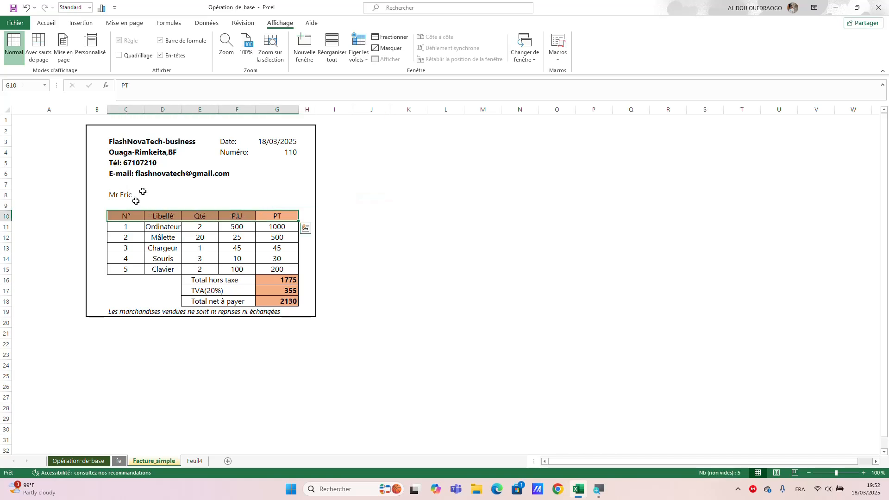
click(50, 23)
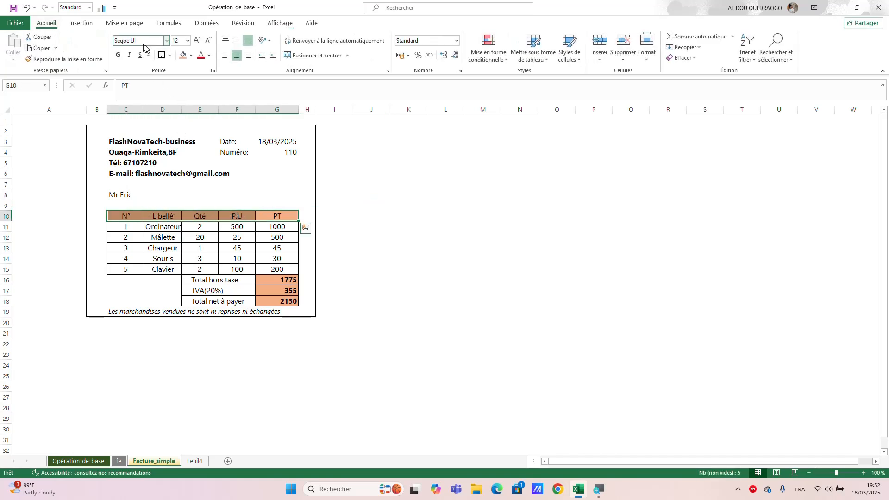
click(119, 55)
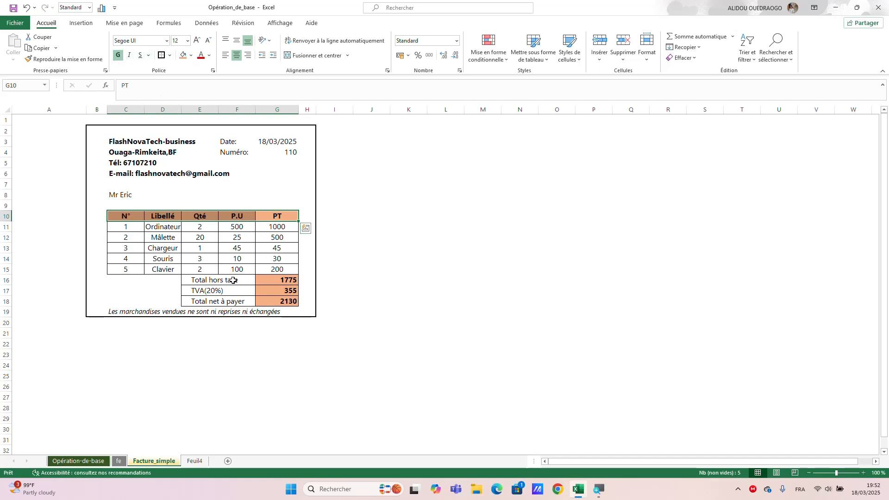
- Make the total labels in E16:E18 bold
drag(223, 280, 228, 298)
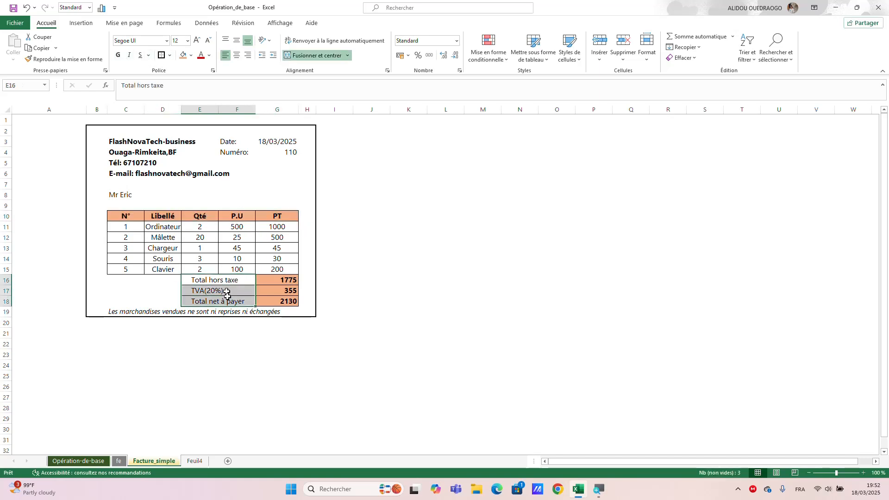
click(119, 56)
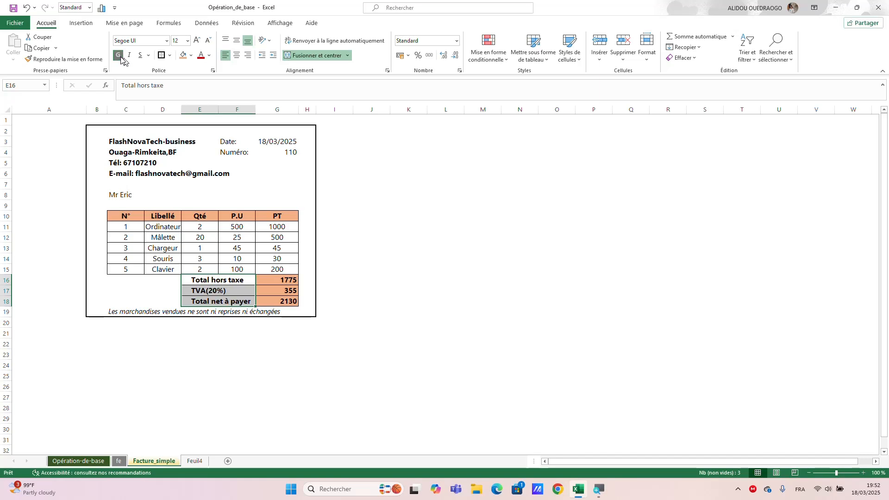
click(366, 257)
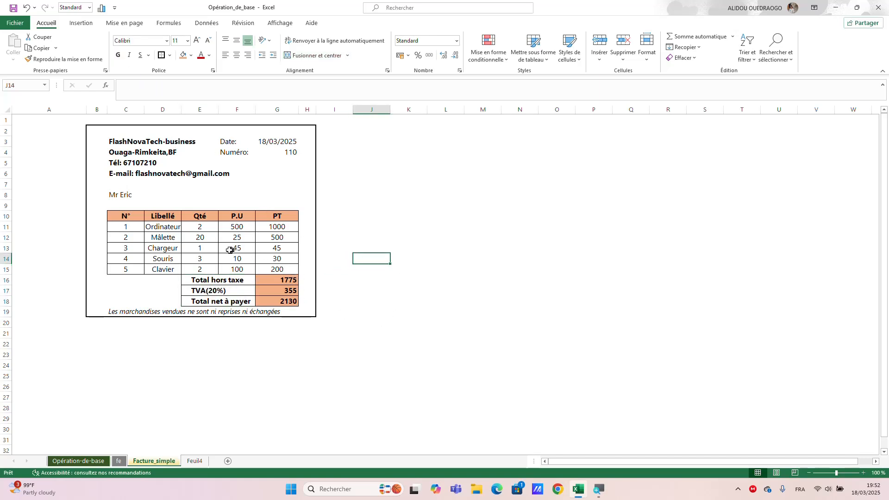
- Change the Chargeur quantity in cell E13 to 25
click(211, 250)
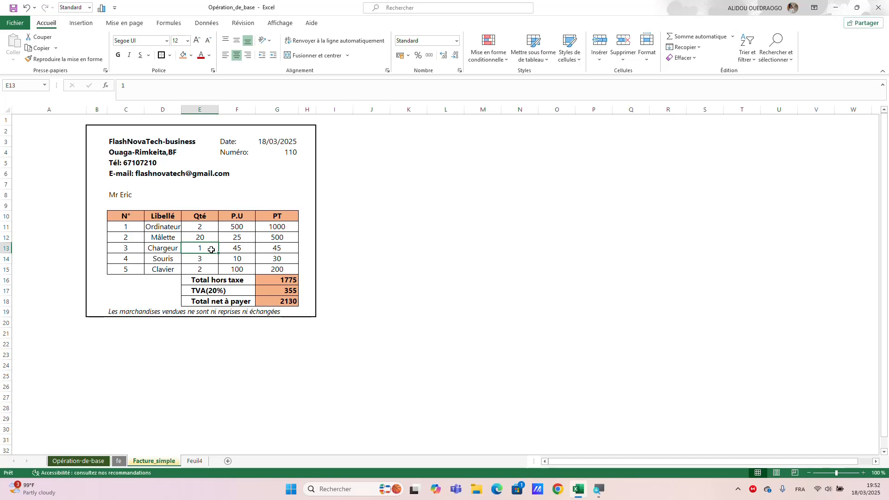
double_click(211, 250)
key(BackSpace)
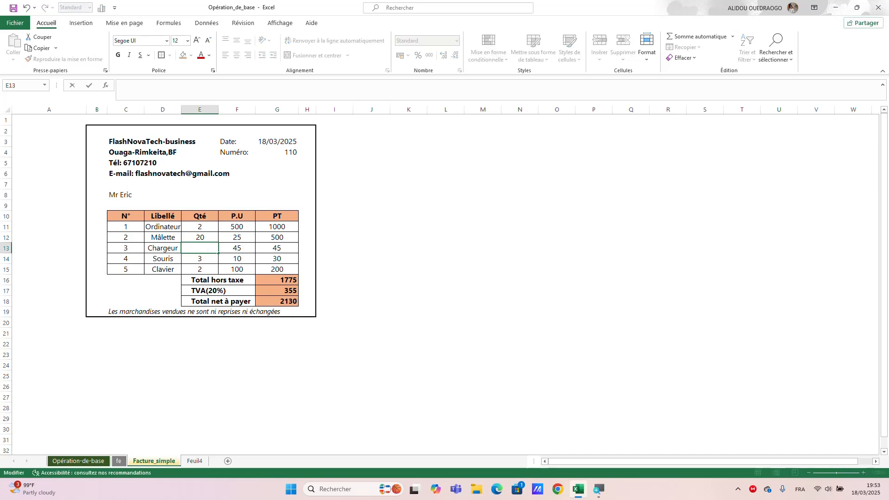
text(25)
key(Return)
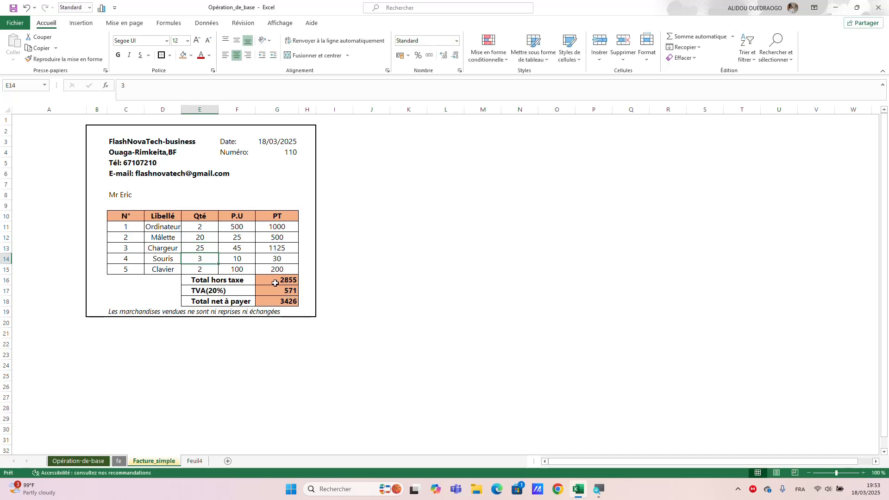
click(345, 205)
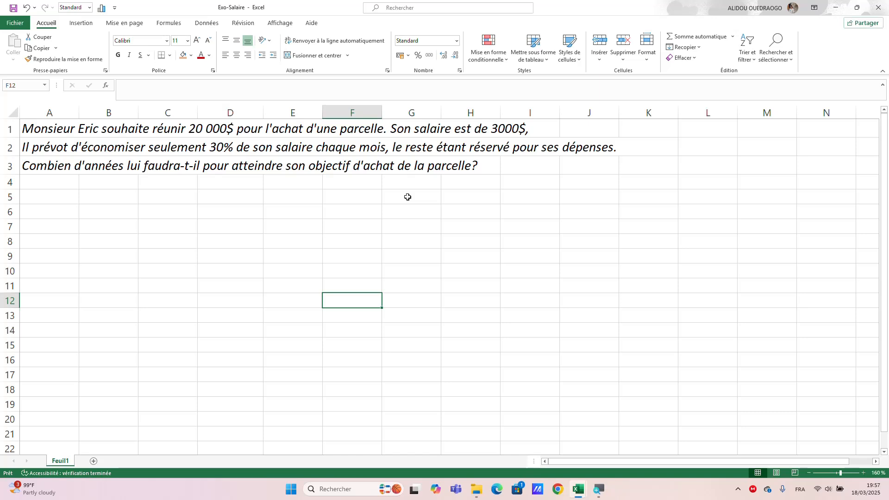
- In the Exo-Salaire workbook, enter the label Salaire in D7 and the salary 3000 in E7
click(215, 229)
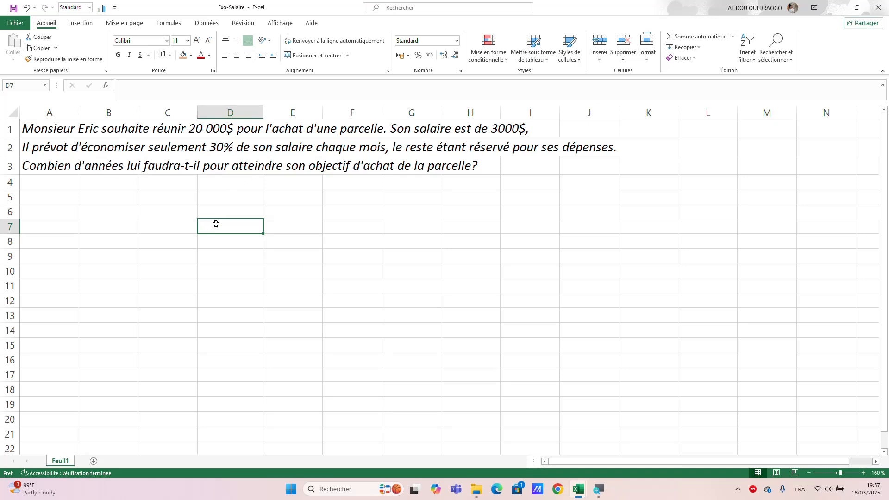
text(Sal)
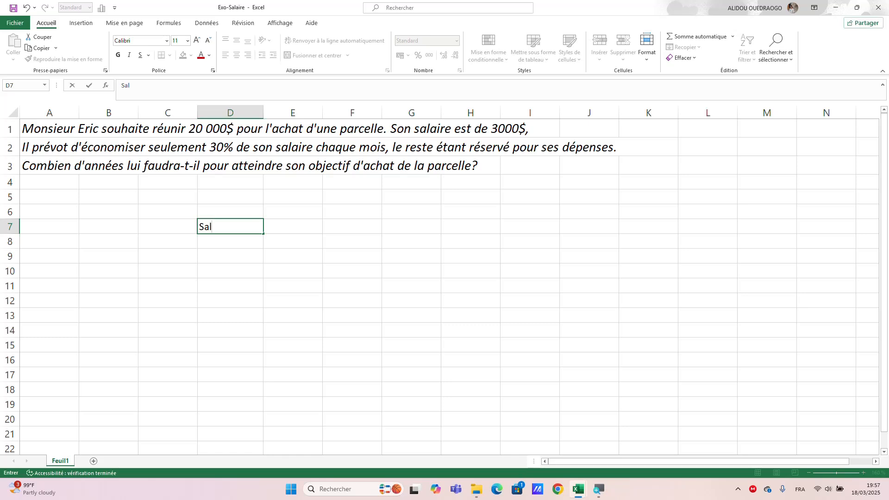
text(aire)
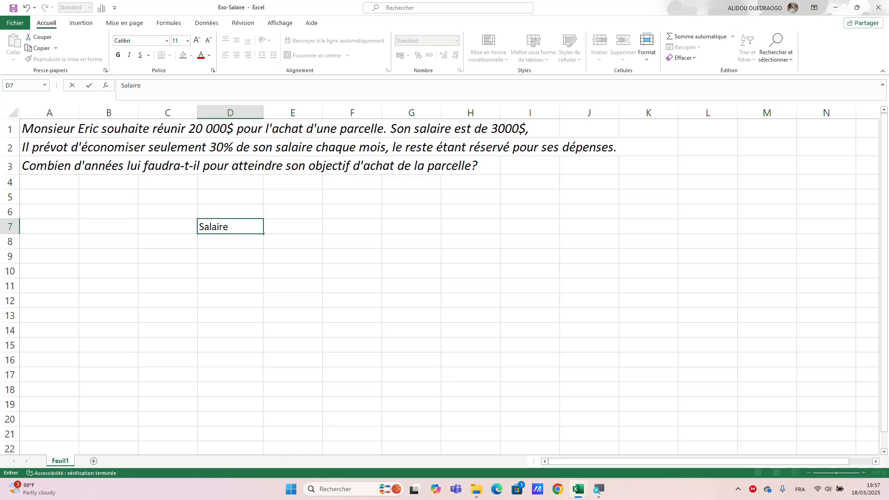
click(285, 231)
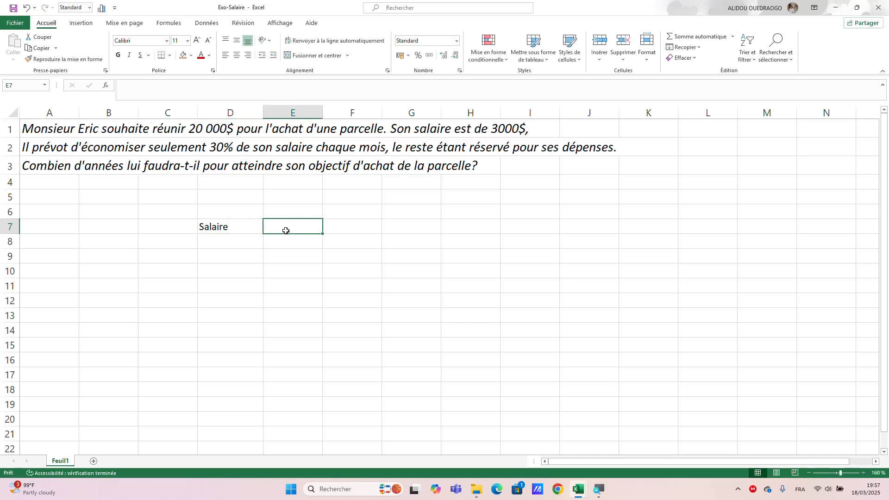
text(3000)
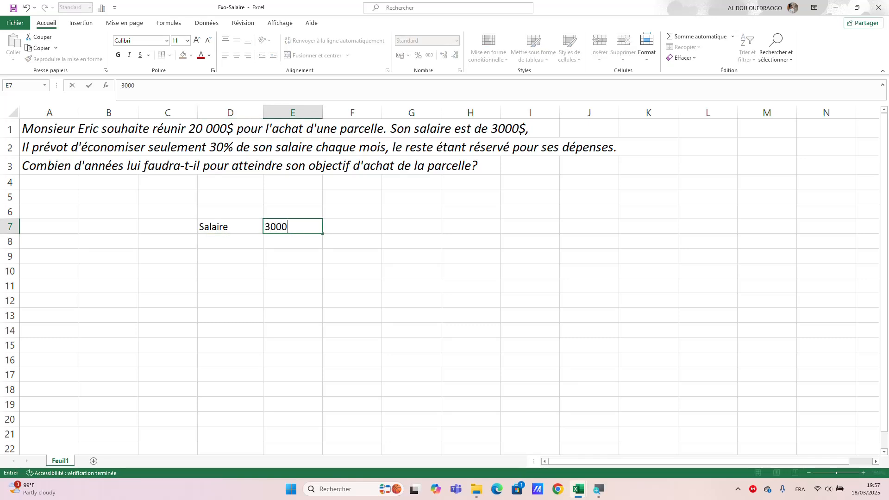
click(242, 243)
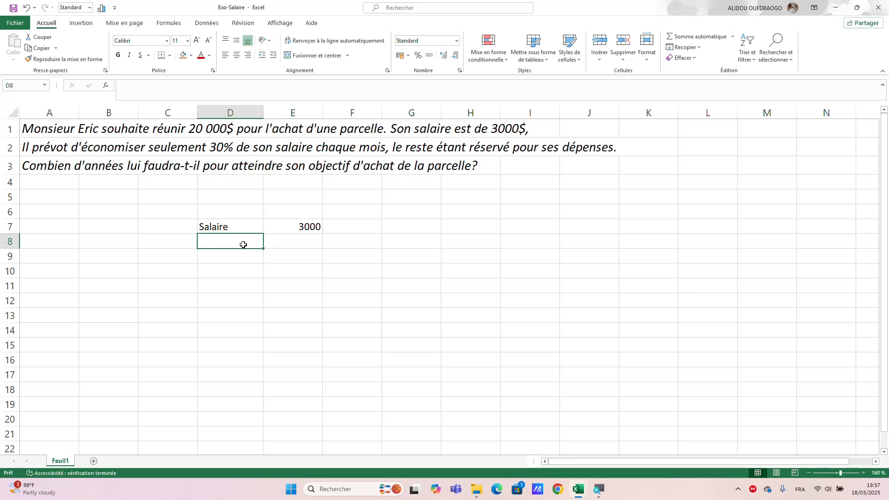
- Enter the label Epargne(30%) in cell D8
text(E)
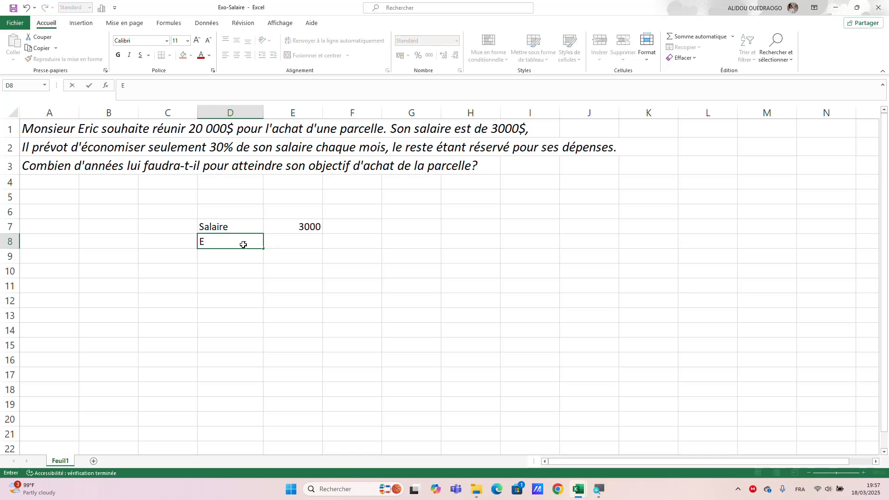
text(pargne(30)
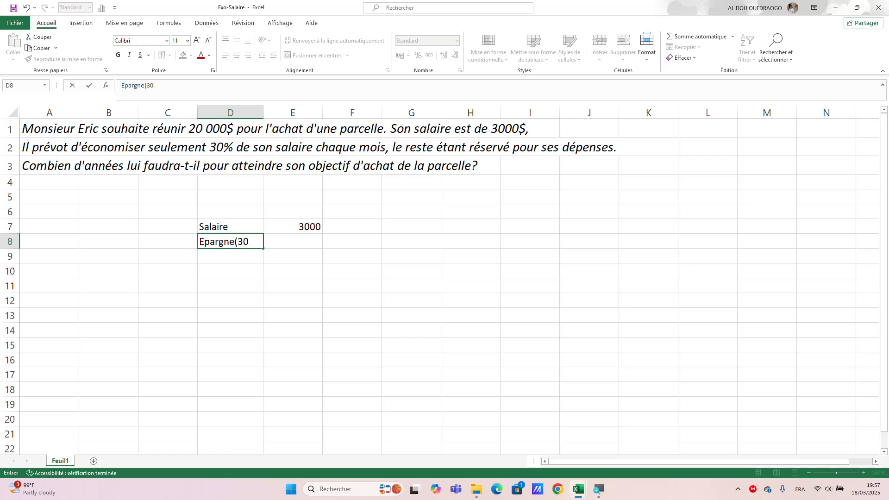
text(%))
click(226, 258)
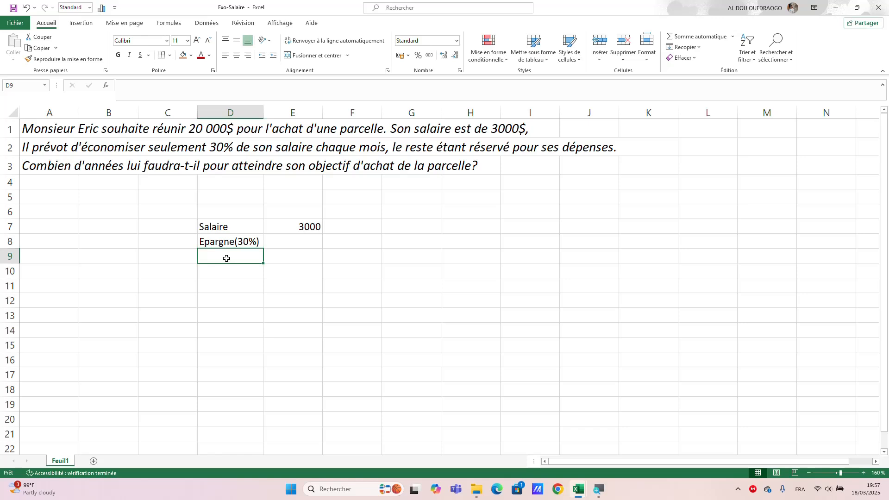
- Enter the label Objectif in D9 and the goal amount 20000 in E9
text(Ob)
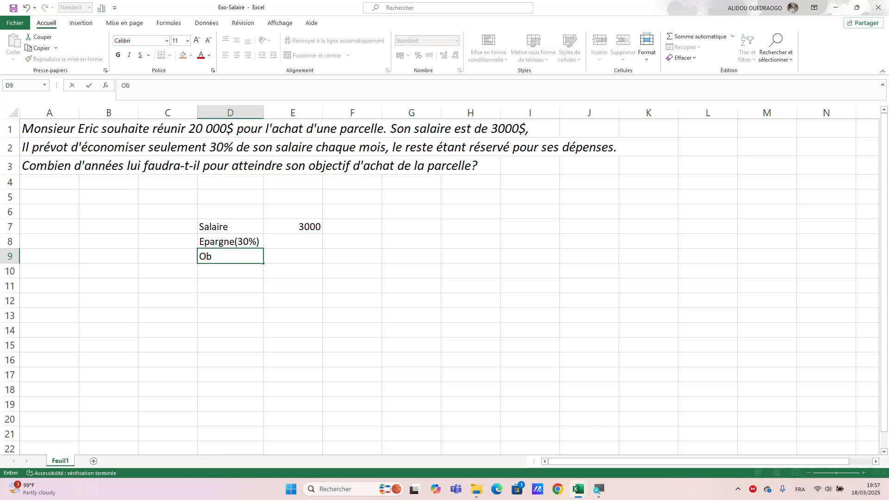
text(jectif)
click(277, 256)
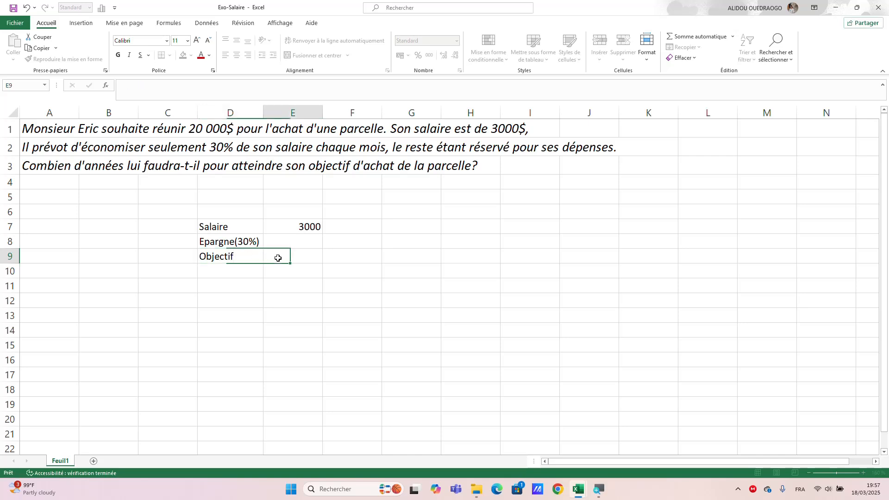
text(20000)
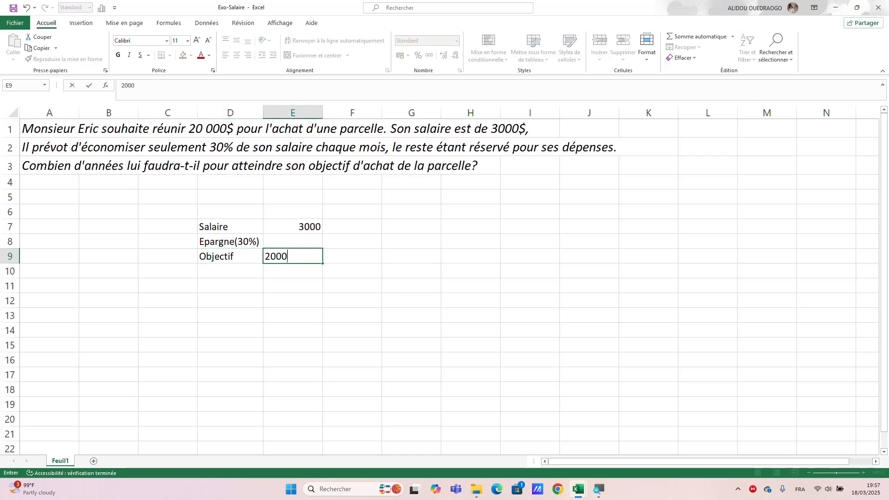
click(246, 270)
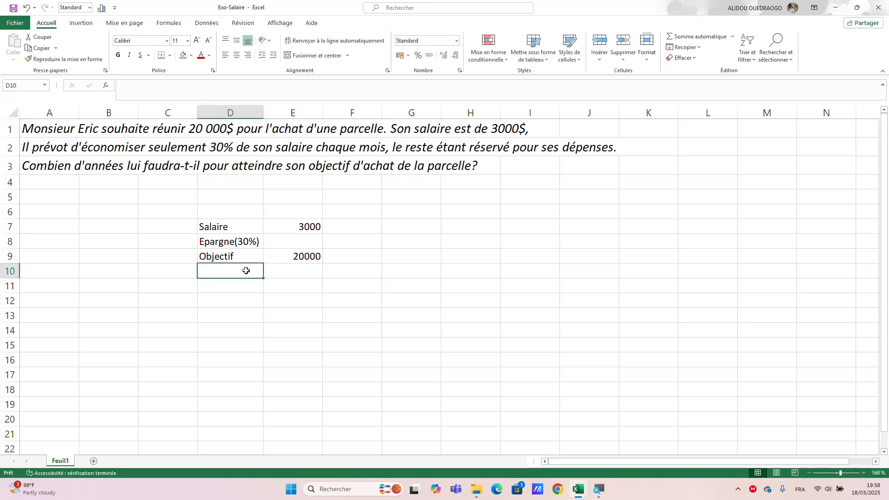
- Enter the labels Mois in D10 and Année in D11
text(Mois)
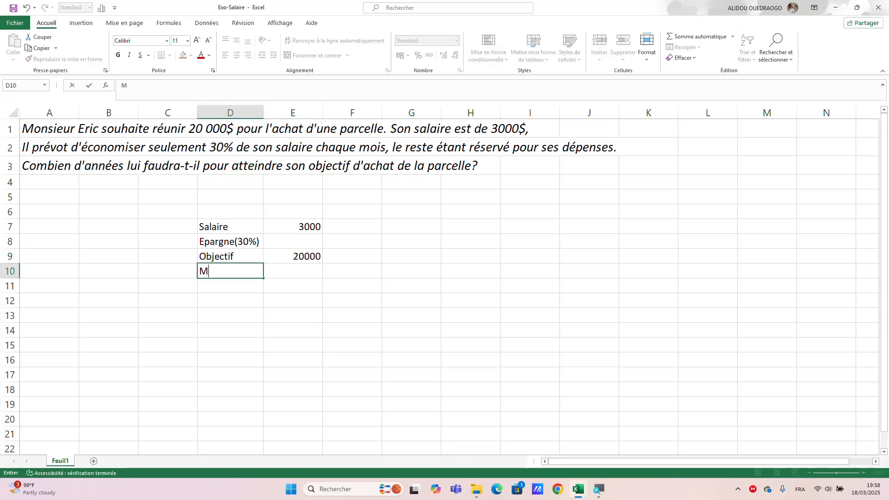
click(244, 286)
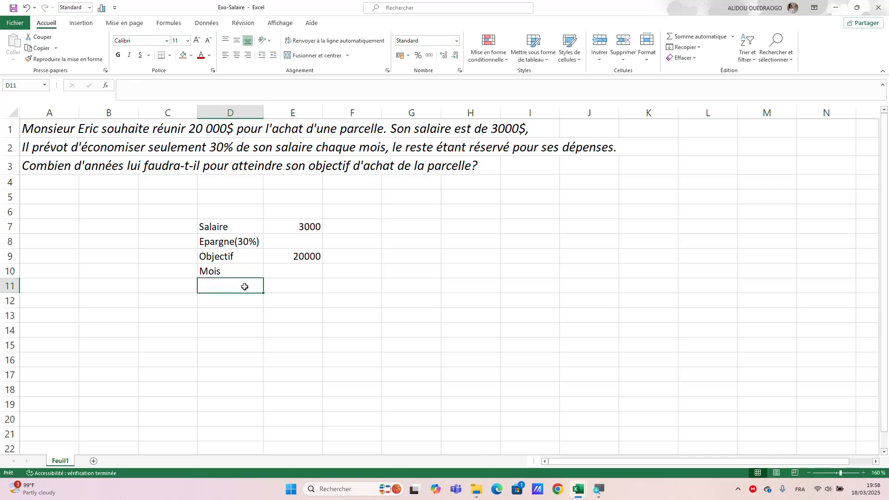
text(A)
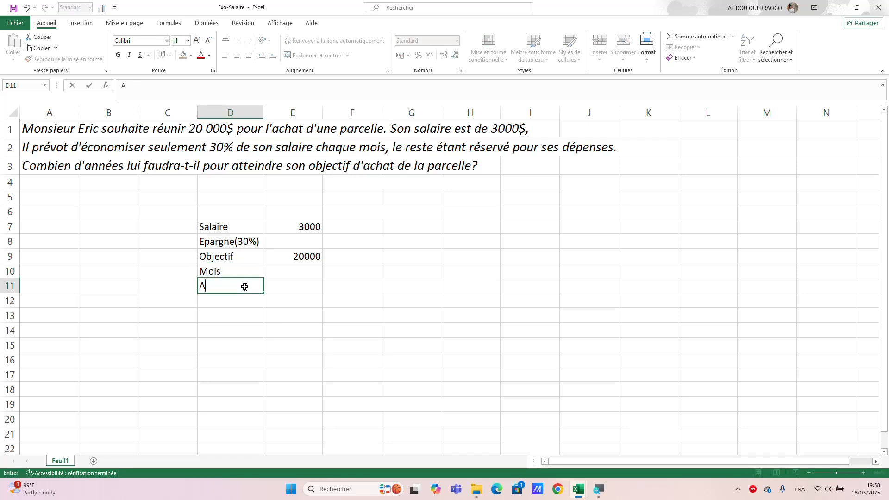
text(nnée)
click(293, 289)
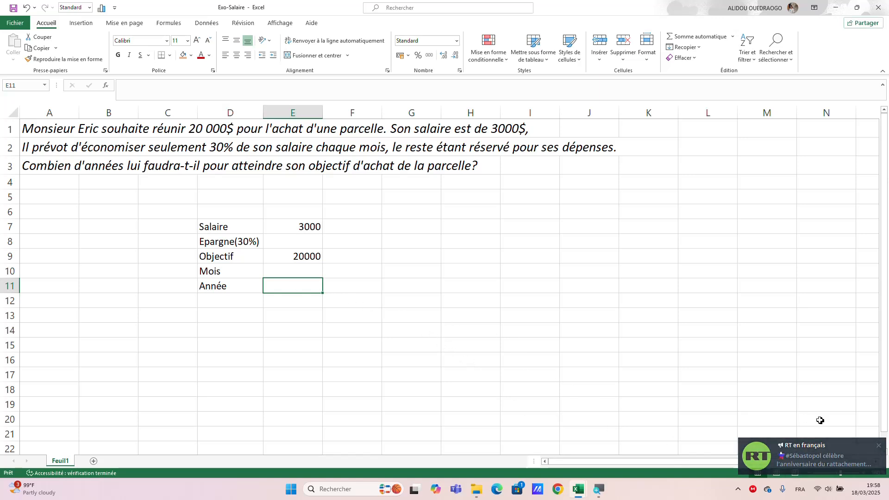
- Dismiss the notification and enter a formula in E8 computing 30% of the salary in E7 (=E7*30/100)
click(878, 445)
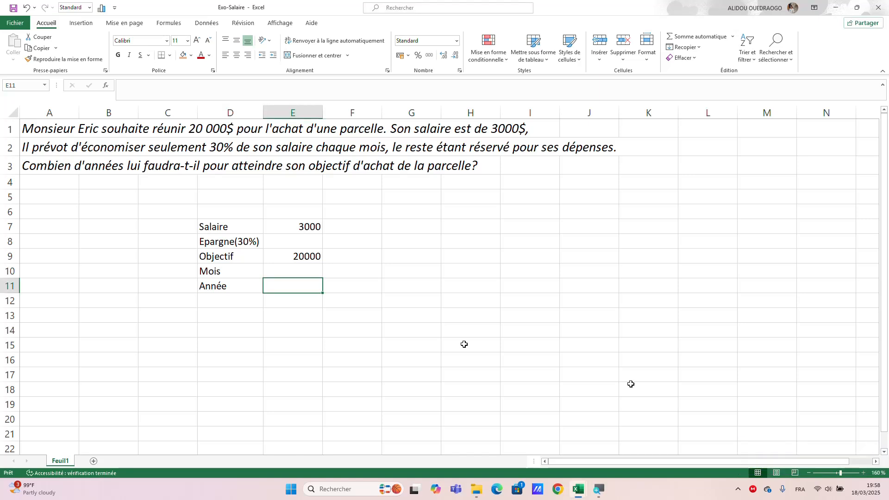
click(290, 245)
text(=)
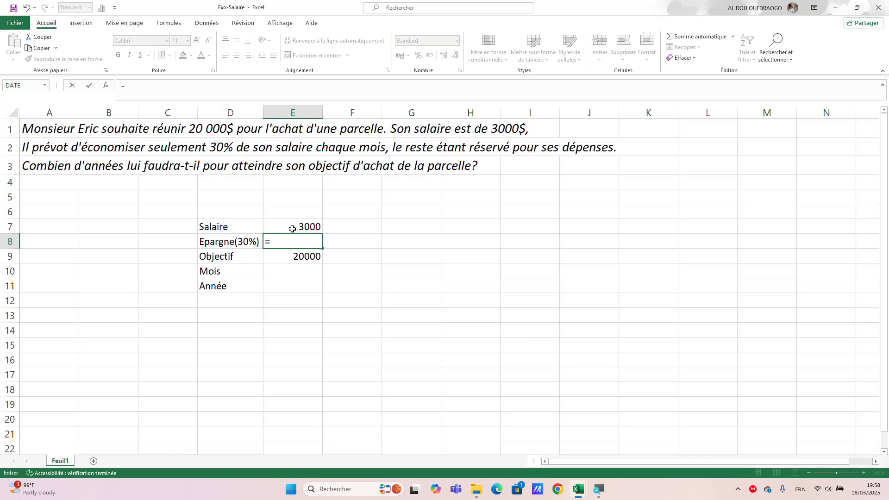
click(292, 228)
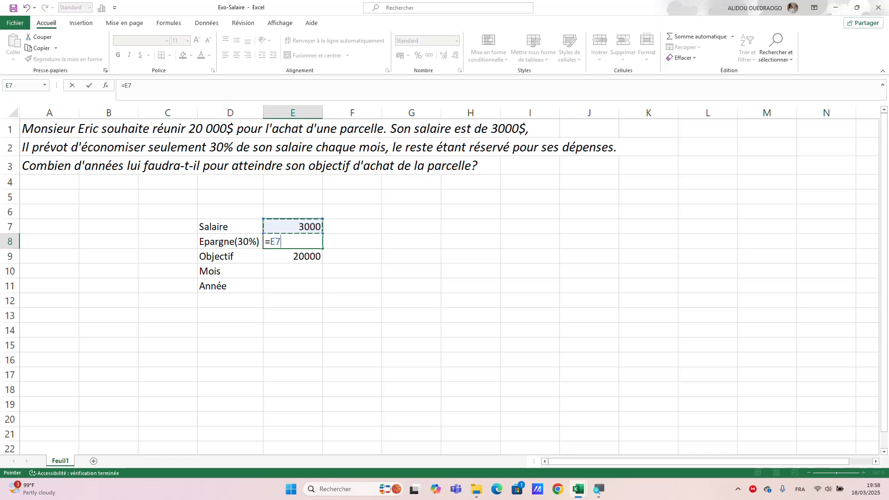
text(*30/100)
key(Return)
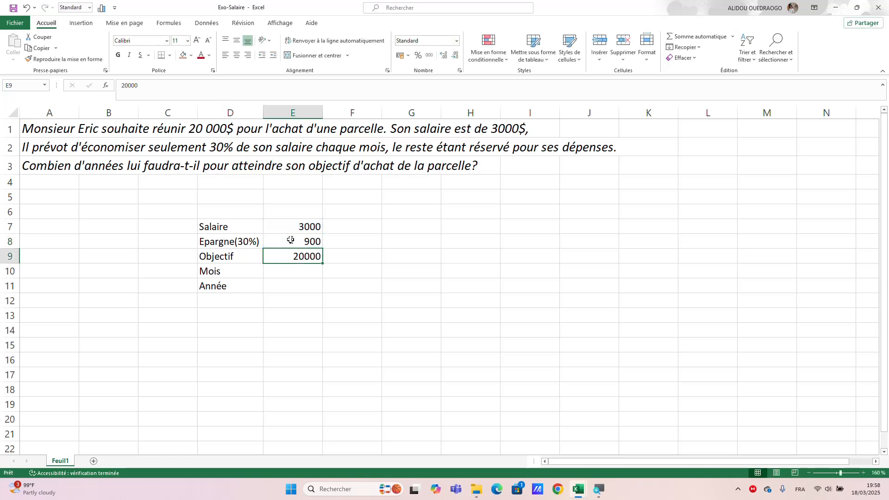
- In E10, enter a formula dividing the goal in E9 by the monthly savings in E8 (=E9/E8)
click(300, 275)
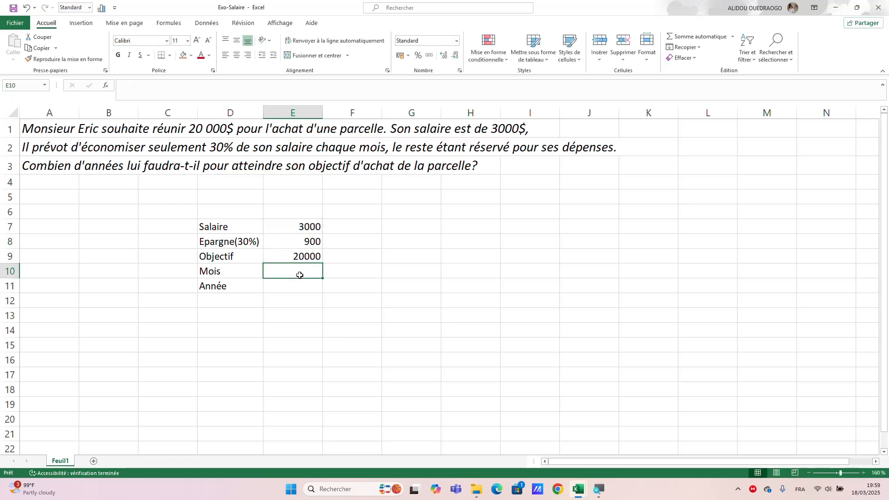
text(=)
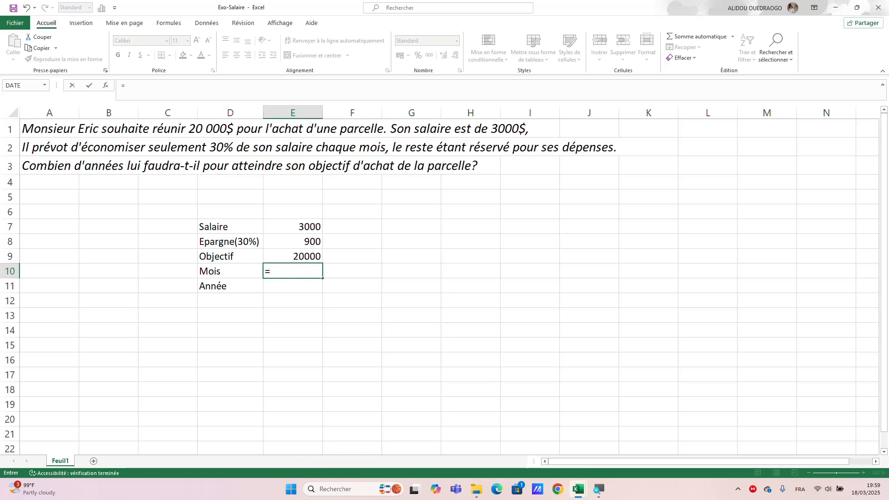
key(F2)
text(20000)
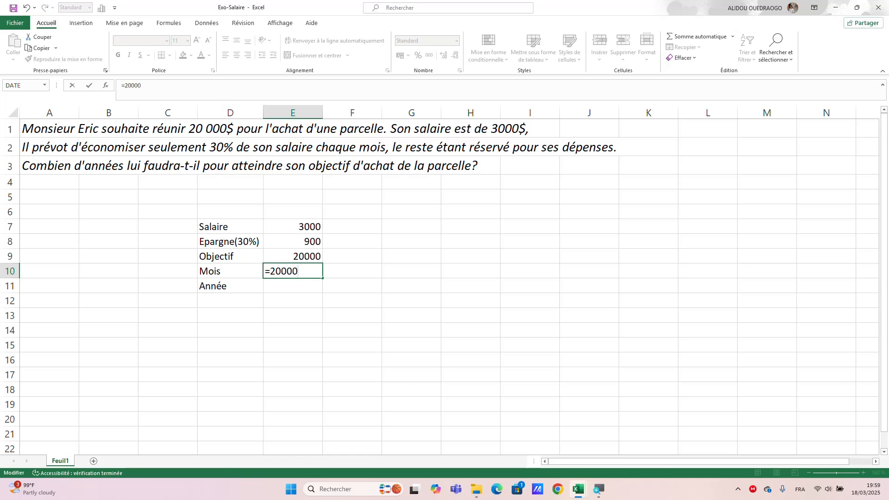
text(/)
key(BackSpace)
key(BackSpace)
key(BackSpace)
key(BackSpace)
key(BackSpace)
key(BackSpace)
click(295, 257)
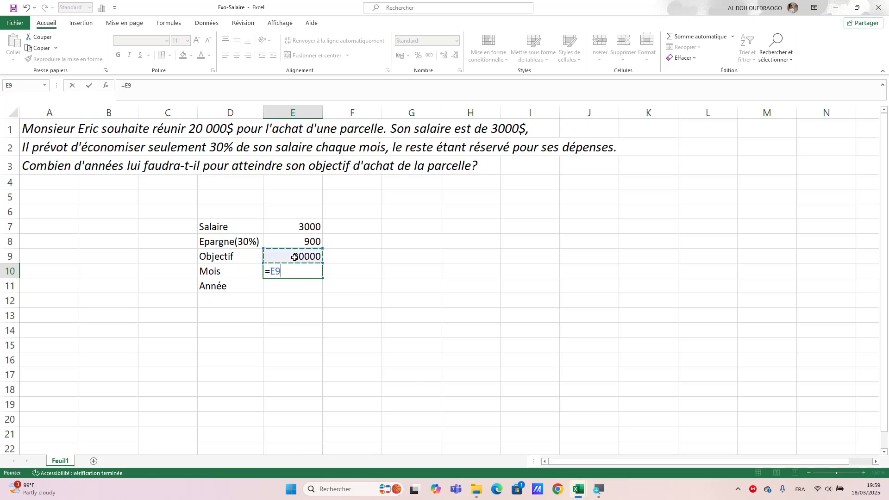
text(/)
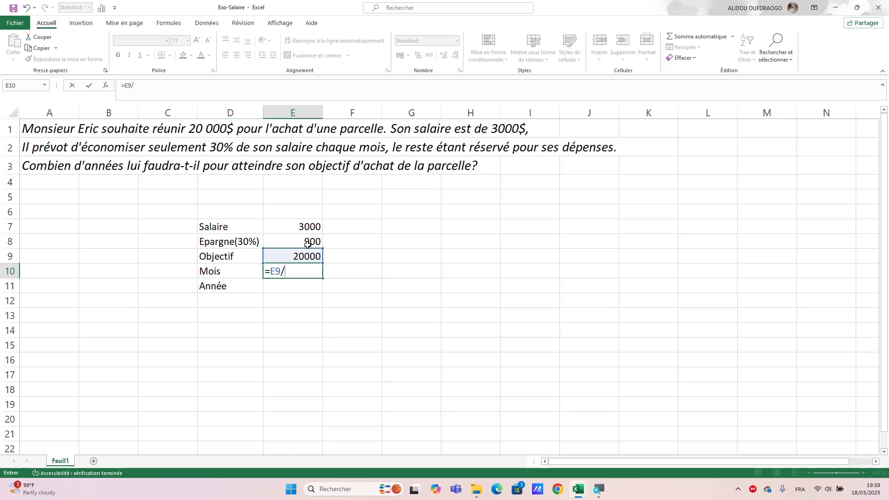
click(308, 245)
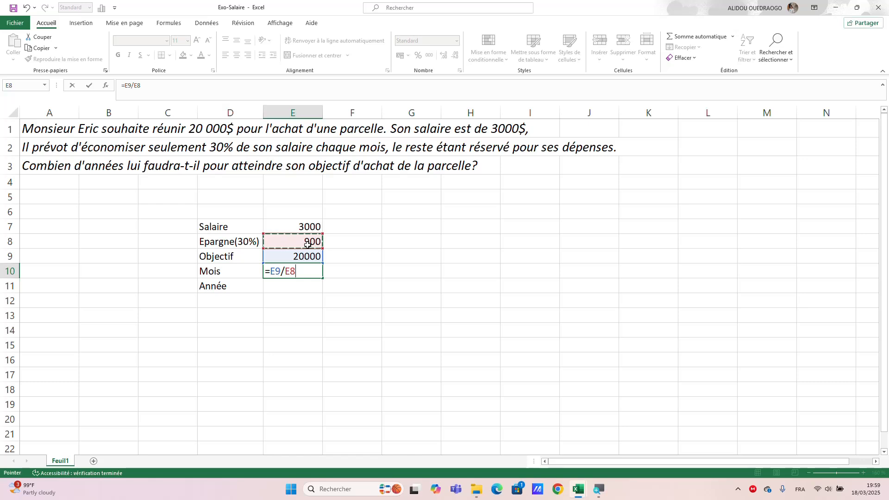
key(Return)
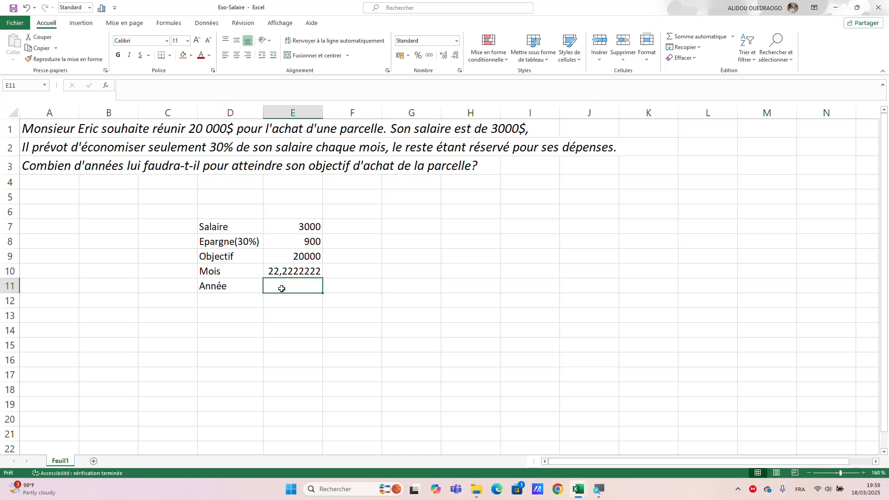
- In E11, enter a formula converting the months in E10 to years (=E10/12)
text(=)
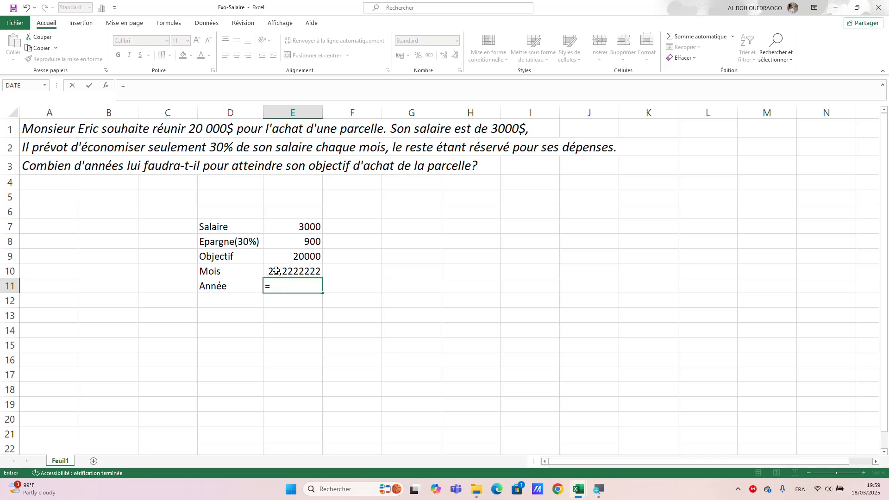
click(277, 271)
text(/)
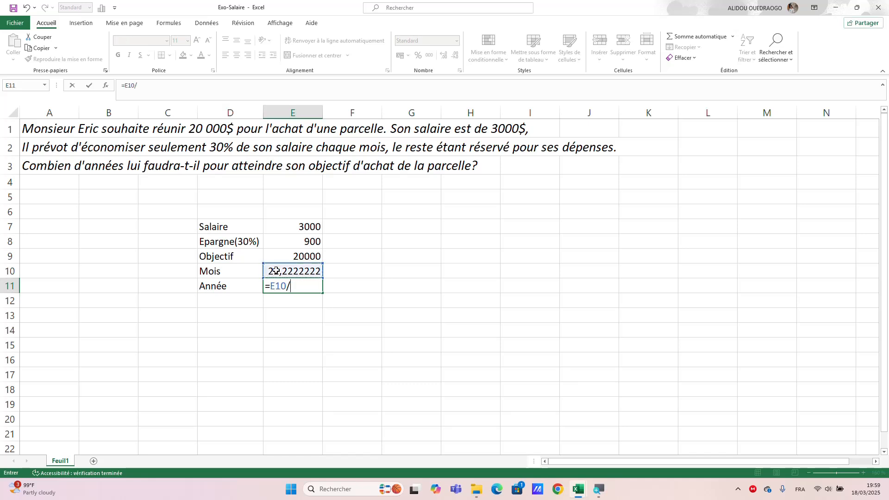
text(12)
key(Return)
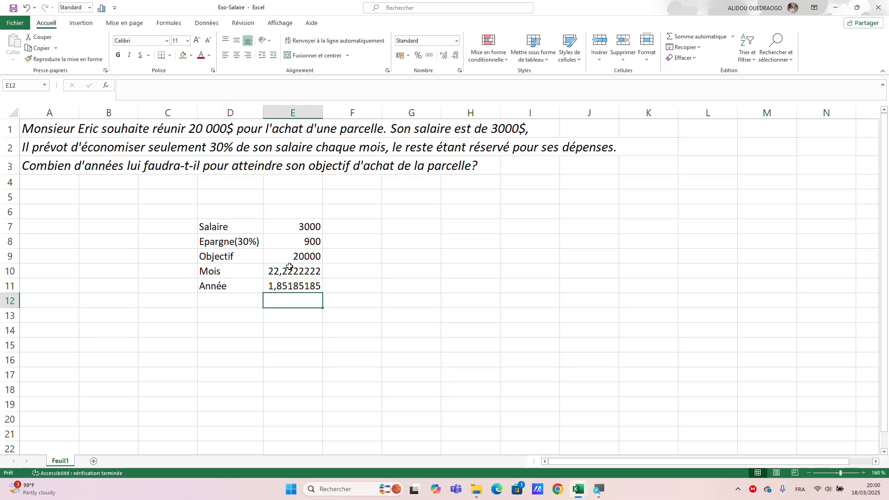
- Reduce the decimals of the results in E10:E11 to two decimal places
drag(289, 267, 291, 287)
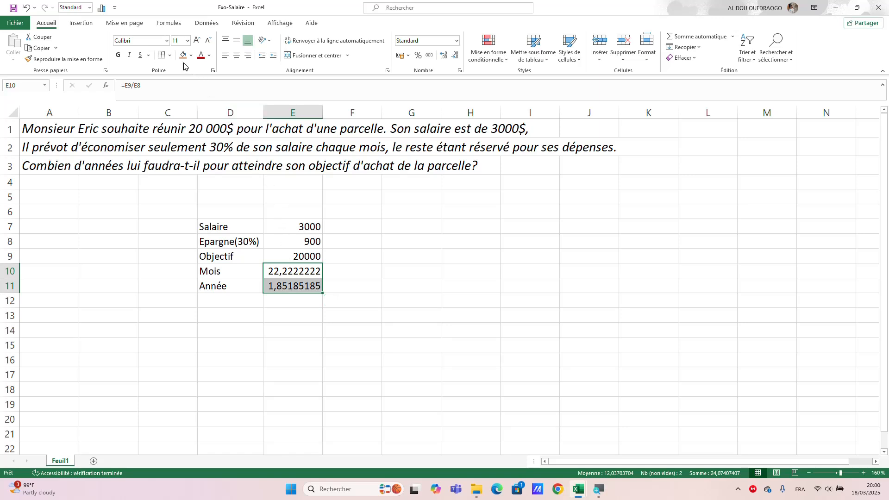
click(457, 56)
click(456, 57)
click(456, 56)
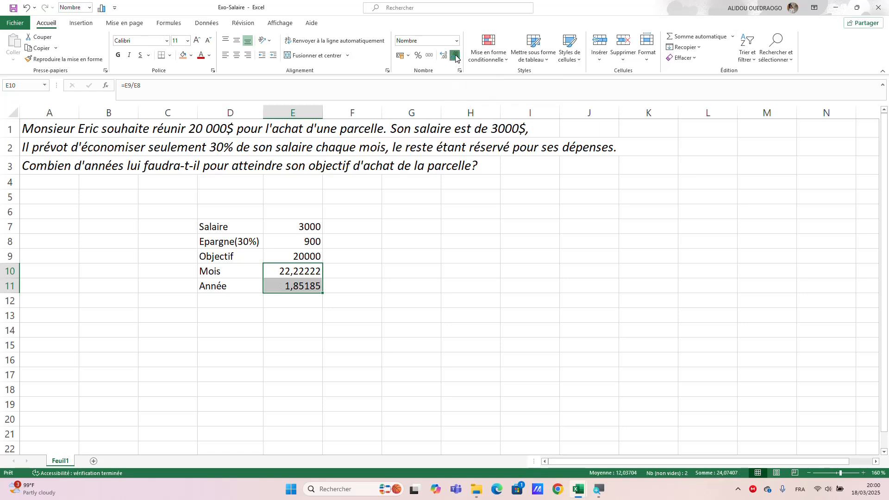
click(456, 56)
click(457, 56)
click(456, 57)
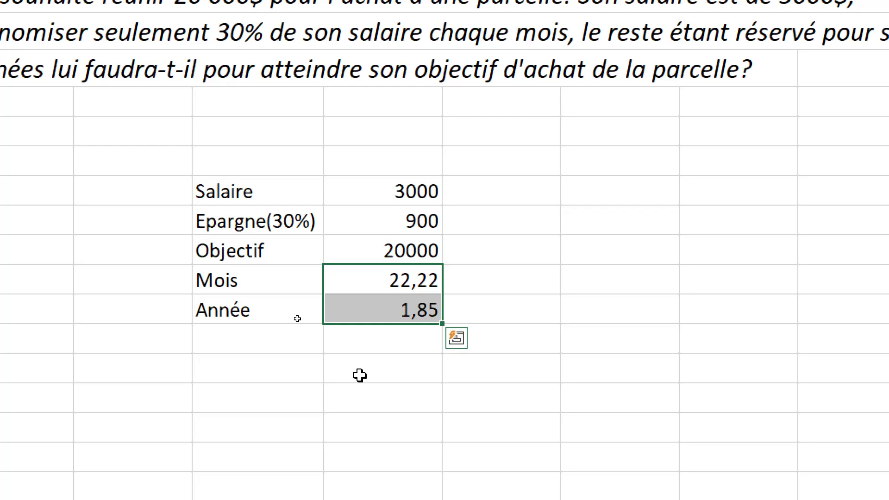
click(512, 310)
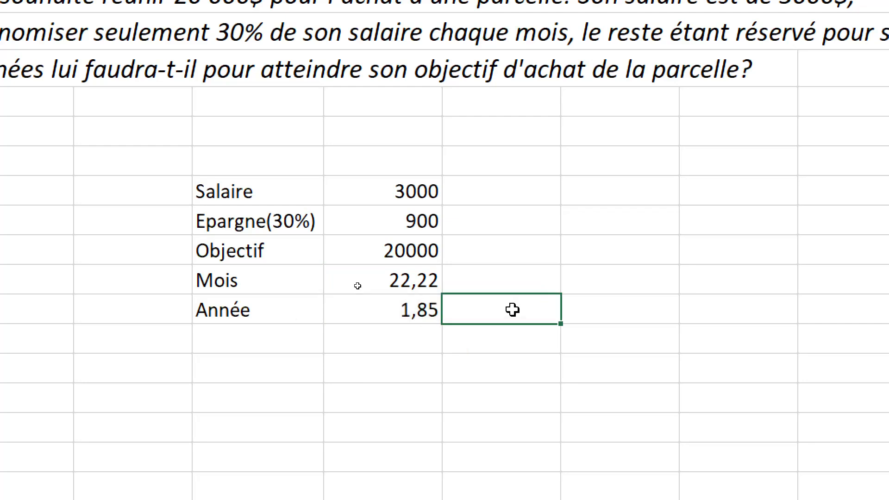